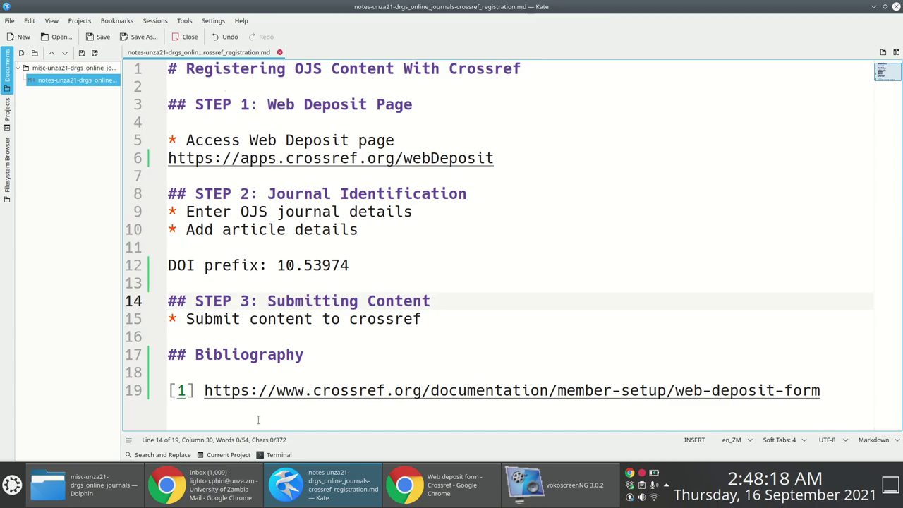
# Review the Crossref documentation link, the Web Deposit notes and XML Export Plugin version 3.2.
pyautogui.click(207, 389)
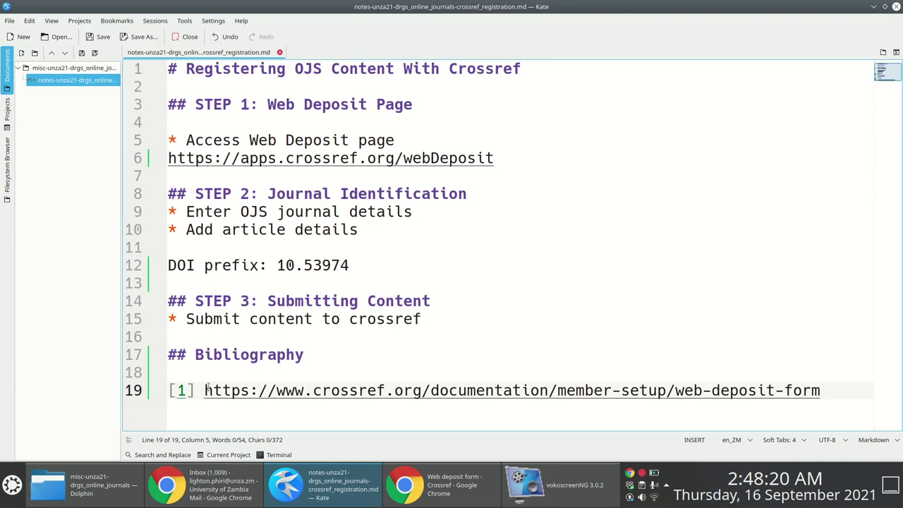
pyautogui.moveTo(207, 389); pyautogui.dragTo(827, 455)
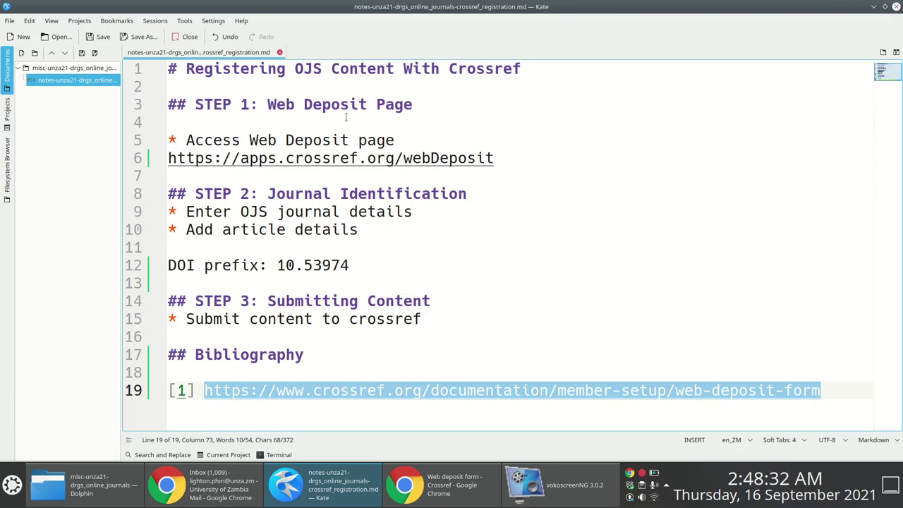
pyautogui.moveTo(266, 104); pyautogui.dragTo(367, 105)
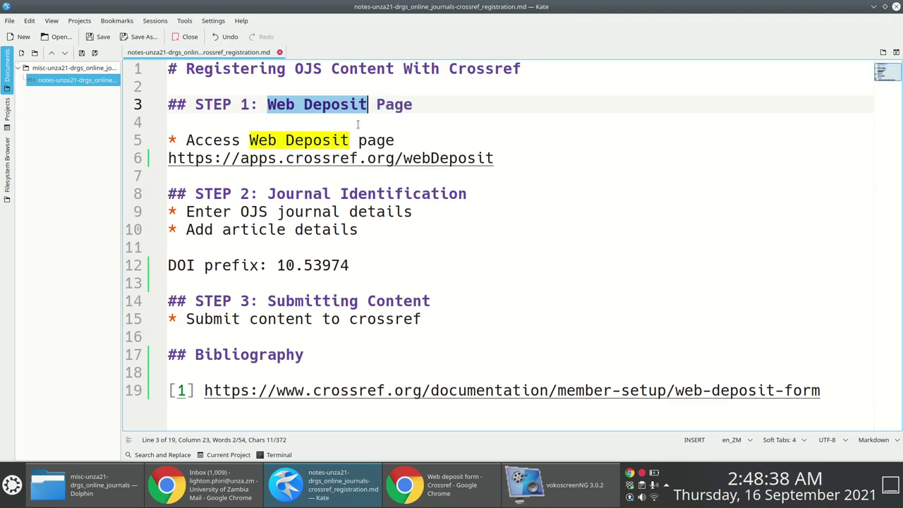
pyautogui.moveTo(435, 503)
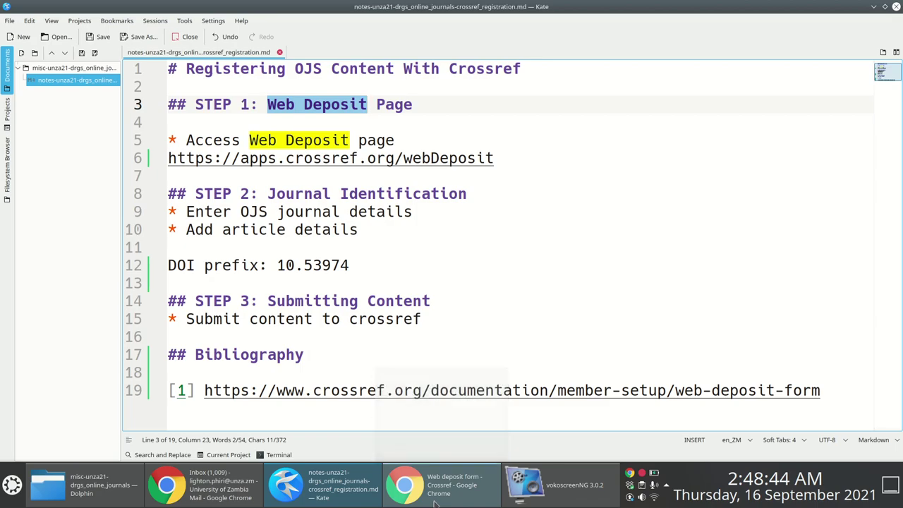
pyautogui.click(435, 502)
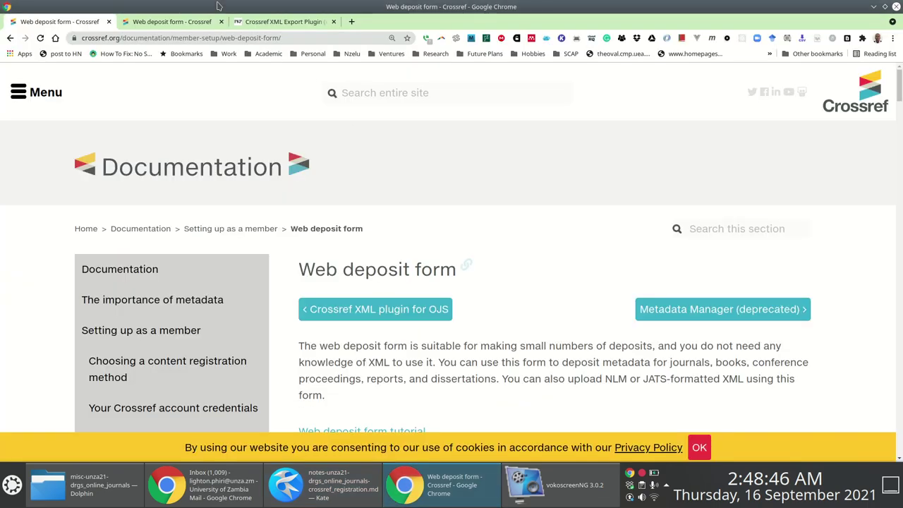
pyautogui.click(268, 24)
pyautogui.moveTo(354, 181); pyautogui.dragTo(383, 181)
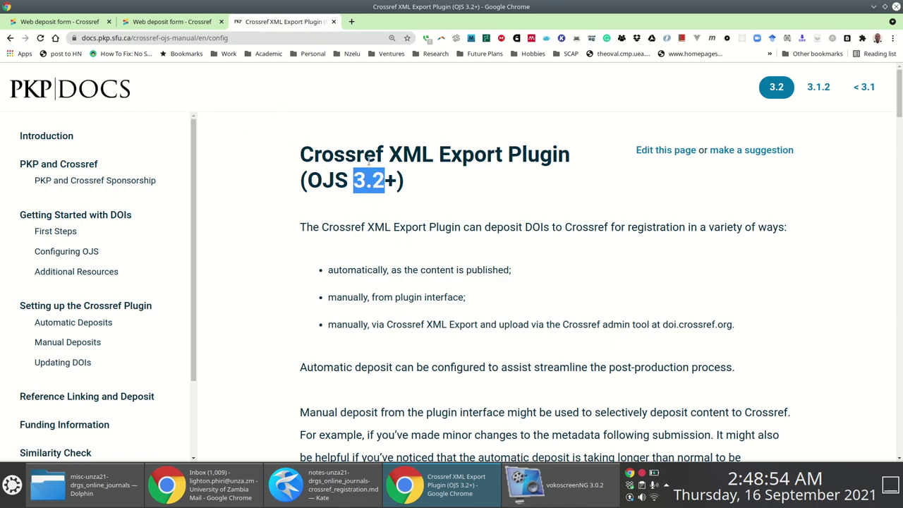
# Copy the Web Deposit address on line 6 of the notes and open a blank Chrome tab.
pyautogui.click(345, 498)
pyautogui.moveTo(502, 159); pyautogui.dragTo(152, 158)
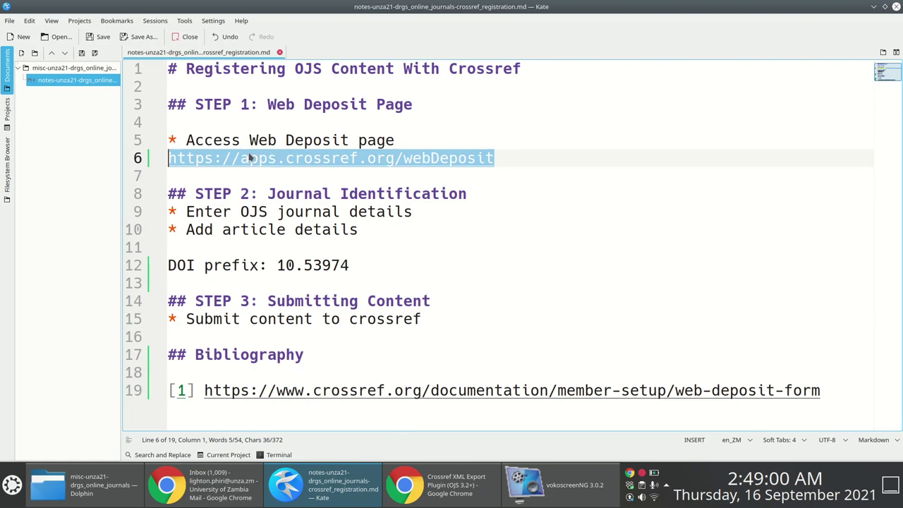
pyautogui.hotkey('alt', 'Tab')
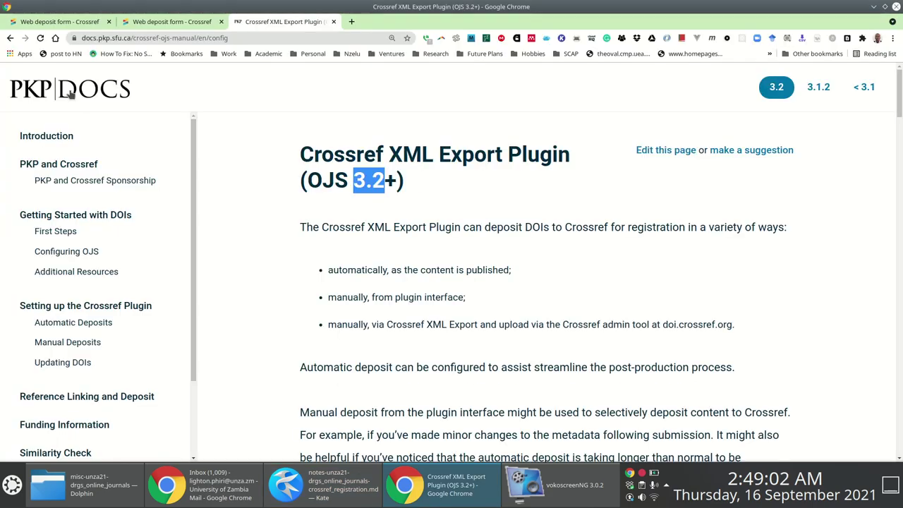
pyautogui.click(64, 22)
pyautogui.click(150, 24)
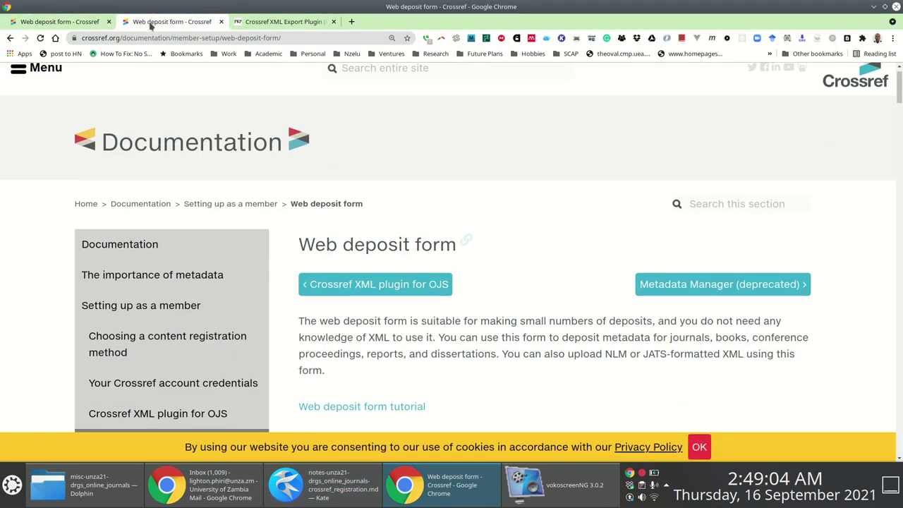
pyautogui.click(263, 24)
pyautogui.click(352, 21)
pyautogui.hotkey('alt', 'Tab')
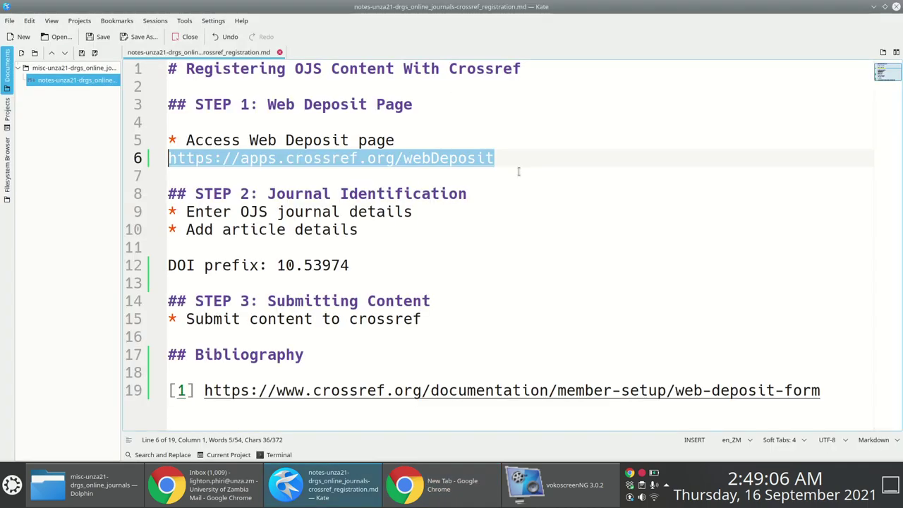
pyautogui.hotkey('ctrl', 'c')
pyautogui.hotkey('alt', 'Tab')
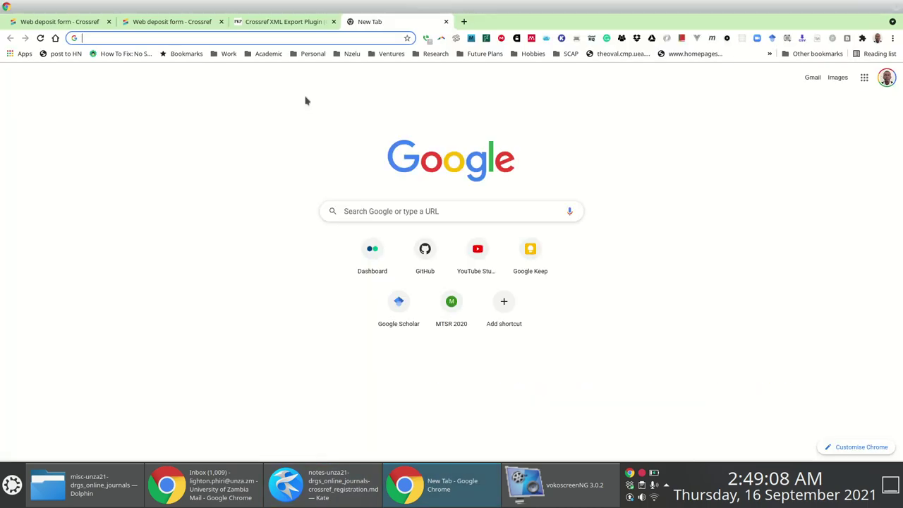
pyautogui.click(364, 42)
pyautogui.hotkey('ctrl', 'v')
pyautogui.press('Return')
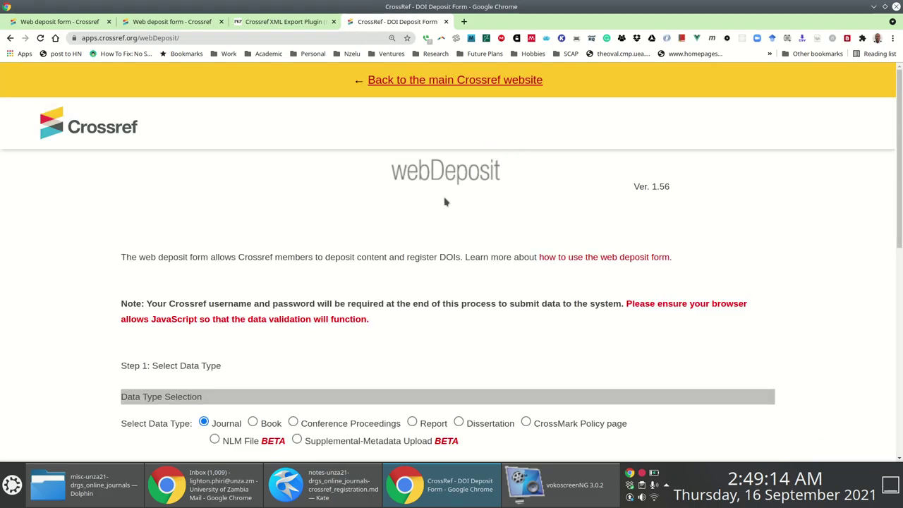
# Scroll and zoom the DOI Deposit Form to the empty Journal information fields and publication dates.
pyautogui.scroll(-2, 899, 212)
pyautogui.scroll(-6, 451, 261)
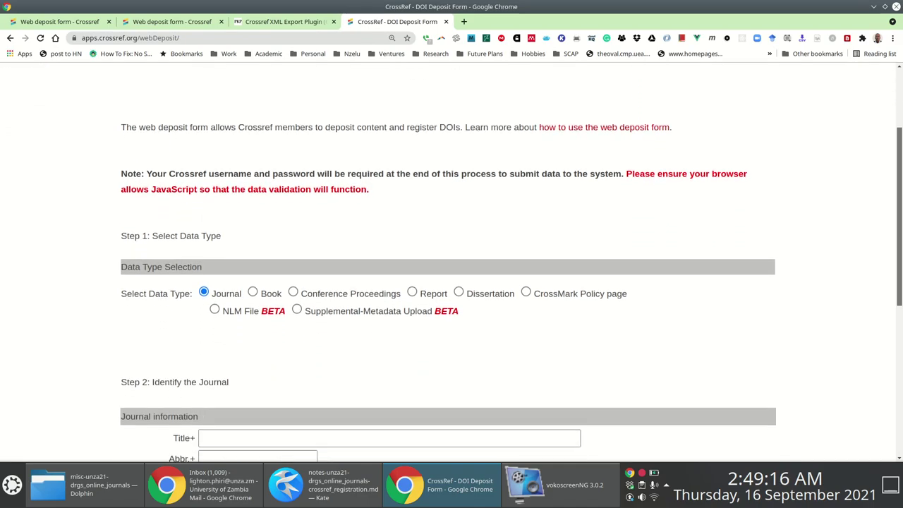
pyautogui.scroll(2, 598, 221)
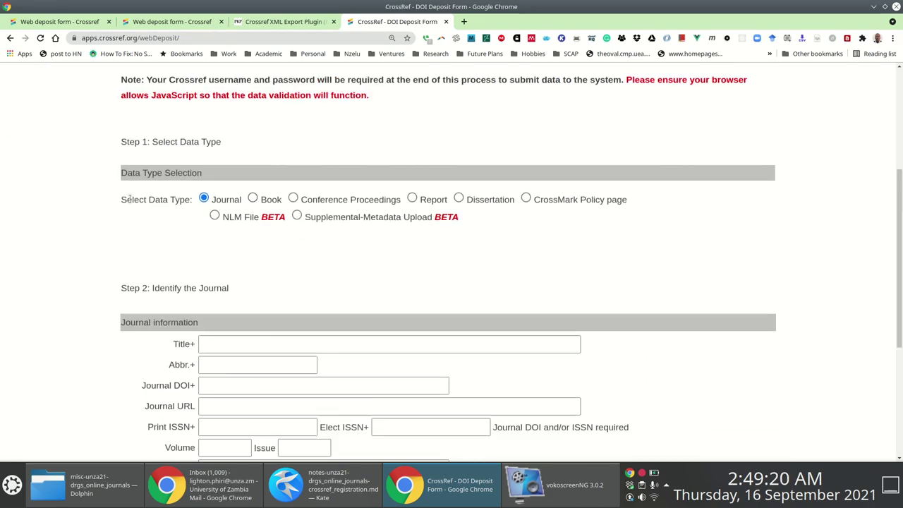
pyautogui.hotkey('ctrl', '+')
pyautogui.hotkey('ctrl', '+')
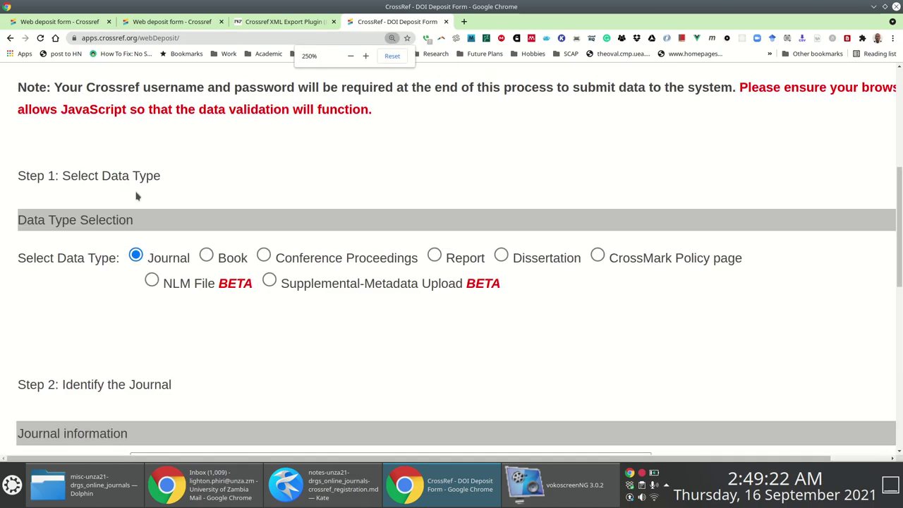
pyautogui.hotkey('ctrl', '-')
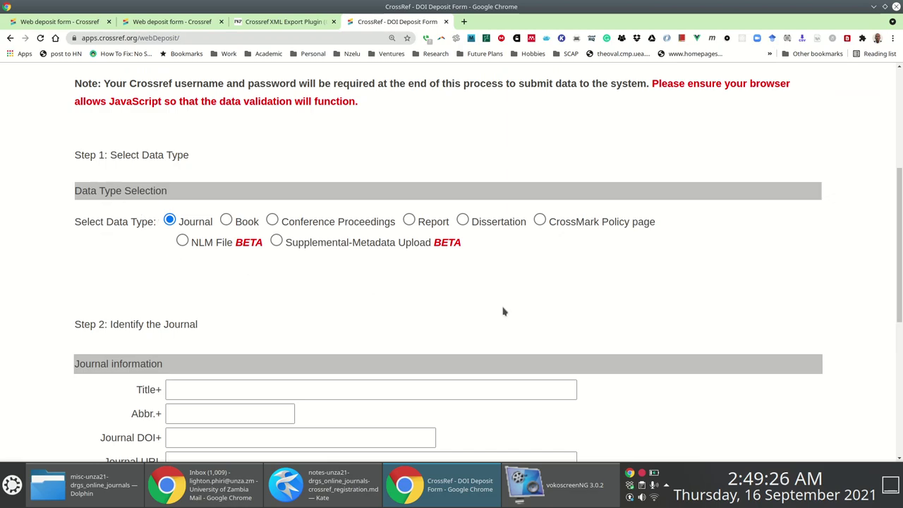
pyautogui.moveTo(896, 191); pyautogui.dragTo(896, 208)
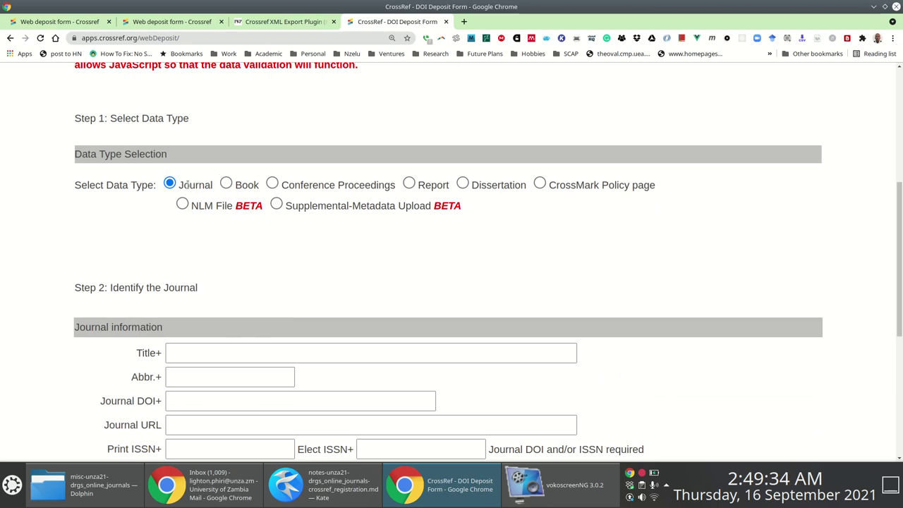
pyautogui.scroll(-4, 98, 165)
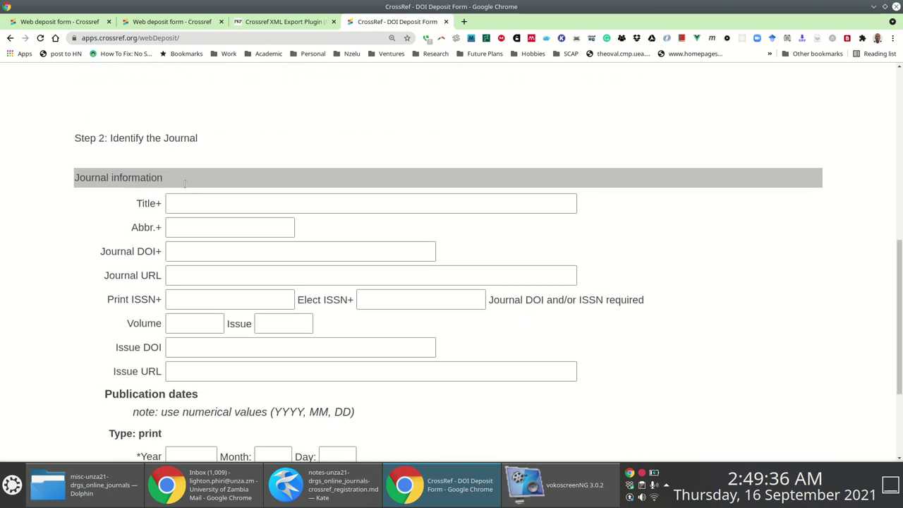
pyautogui.scroll(-1, 147, 167)
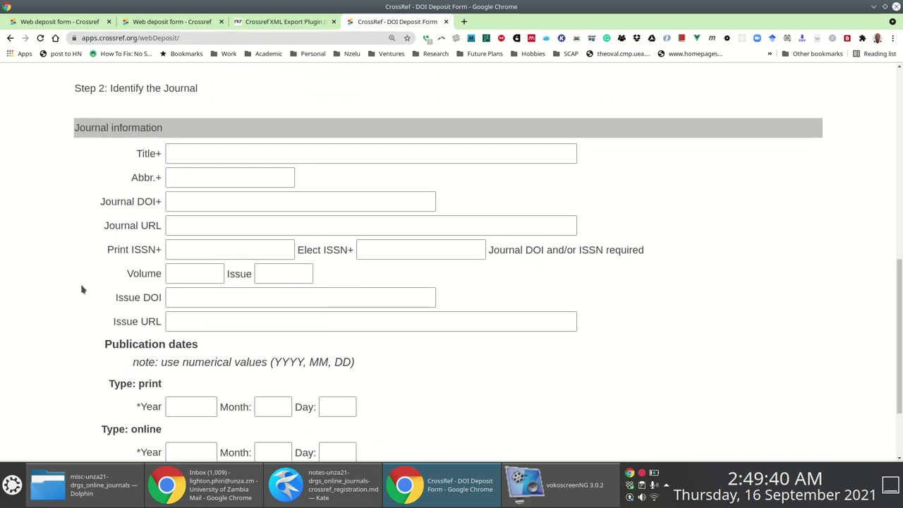
pyautogui.scroll(-1, 182, 241)
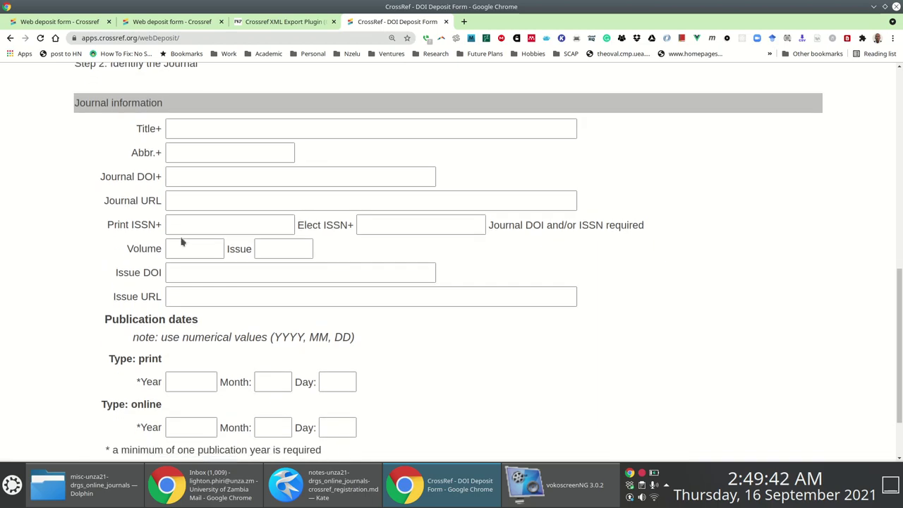
pyautogui.scroll(1, 182, 242)
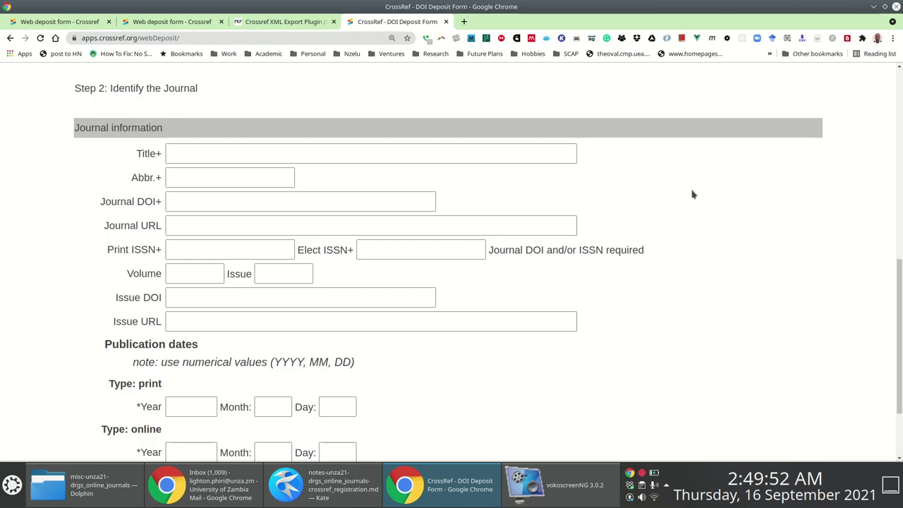
# Load the University of Zambia Journals site and open the journal management dashboard.
pyautogui.click(463, 29)
pyautogui.write('journals.unza.zm')
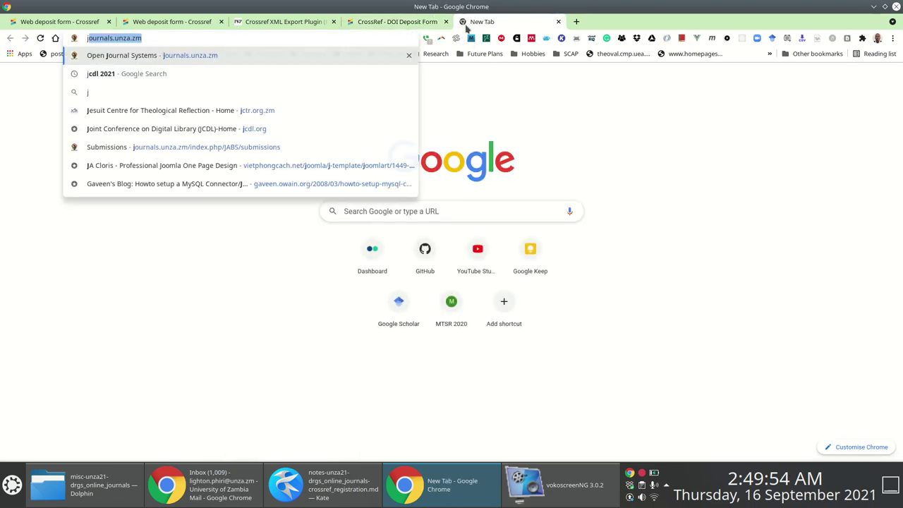
pyautogui.press('Return')
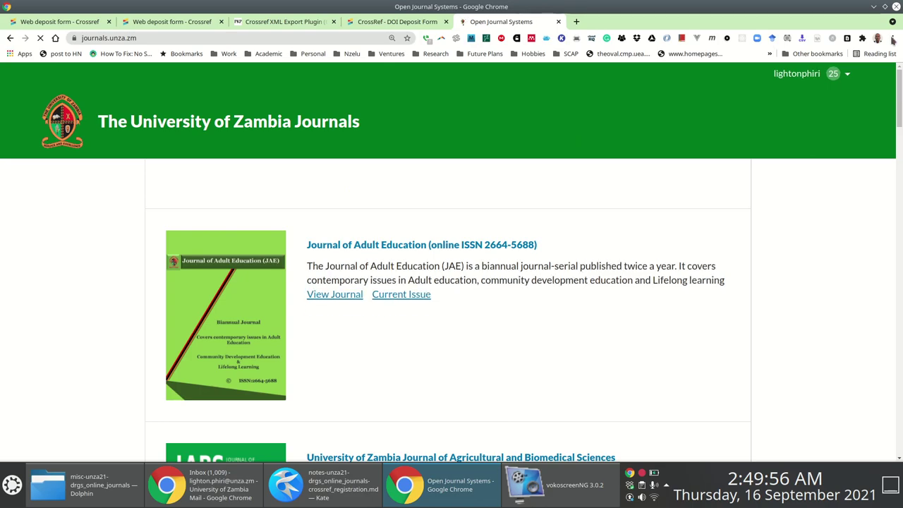
pyautogui.scroll(-7, 654, 277)
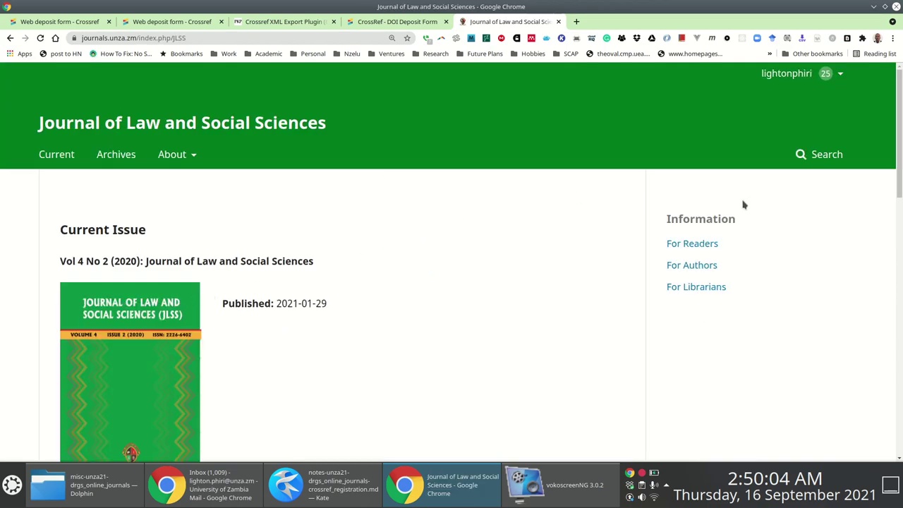
pyautogui.moveTo(802, 98)
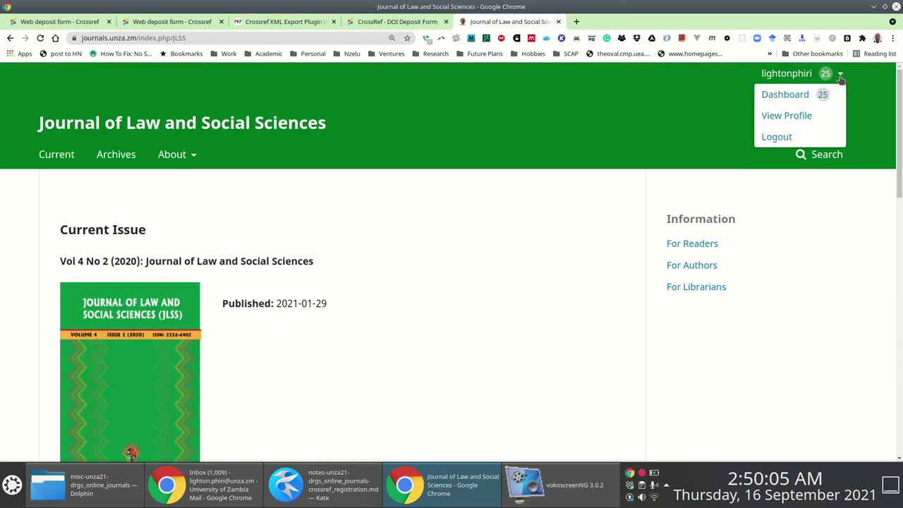
pyautogui.click(767, 93)
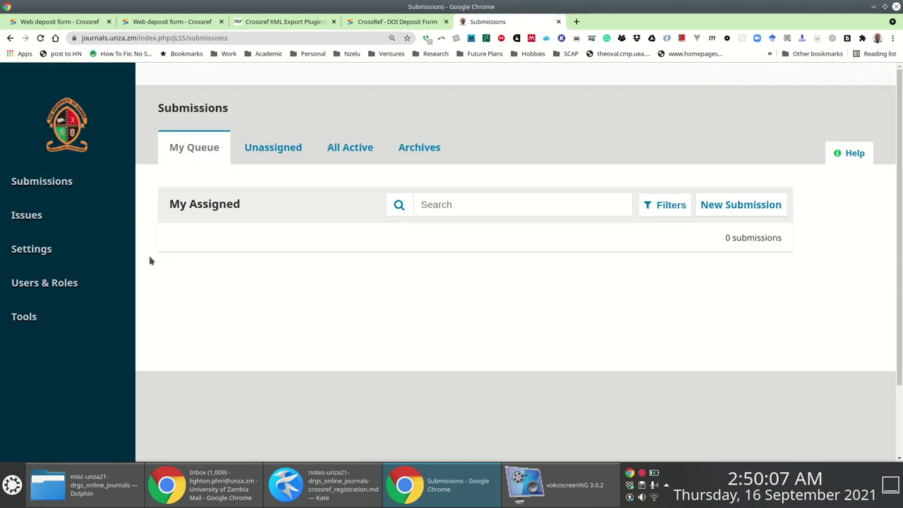
# Open the Journal of Law and Social Sciences masthead settings and detach them into a separate window.
pyautogui.moveTo(28, 247)
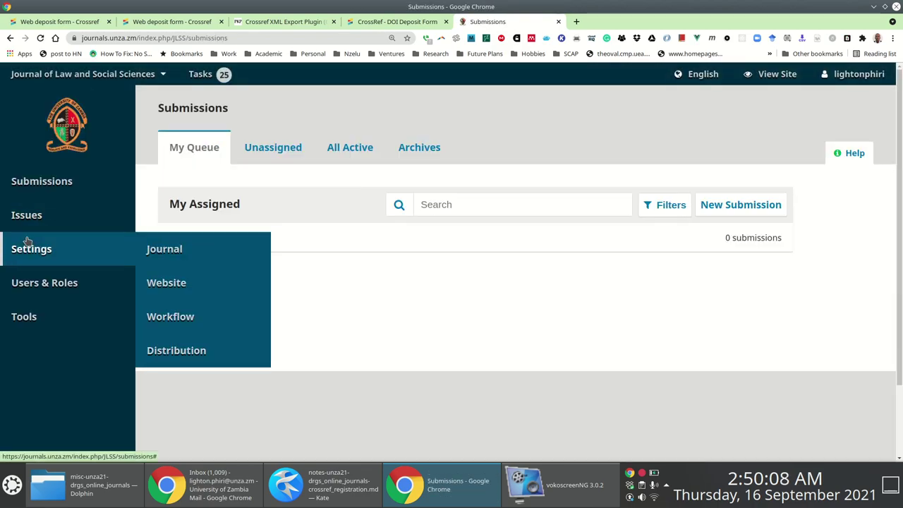
pyautogui.click(177, 257)
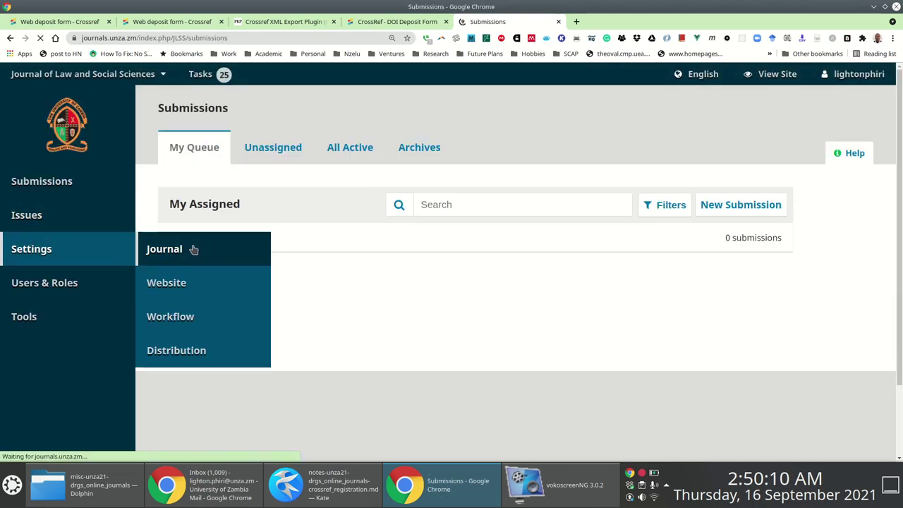
pyautogui.scroll(-3, 374, 201)
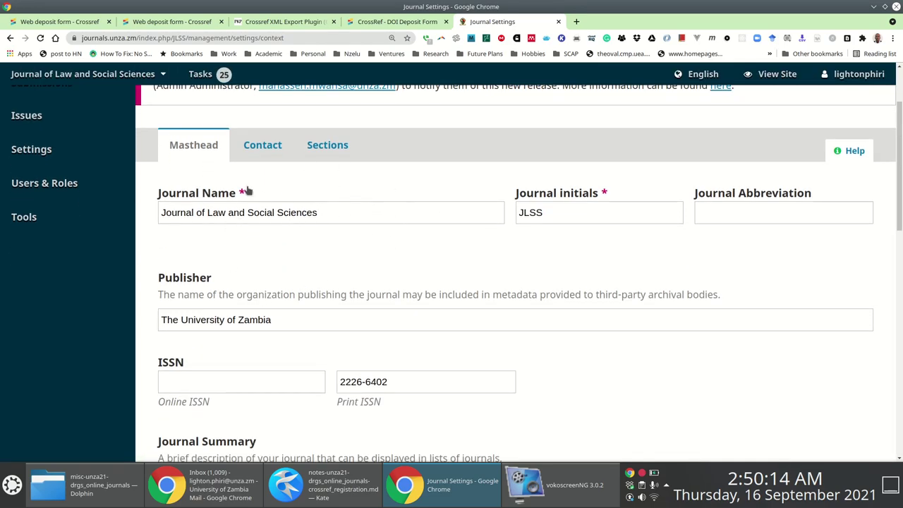
pyautogui.moveTo(478, 134); pyautogui.dragTo(479, 189)
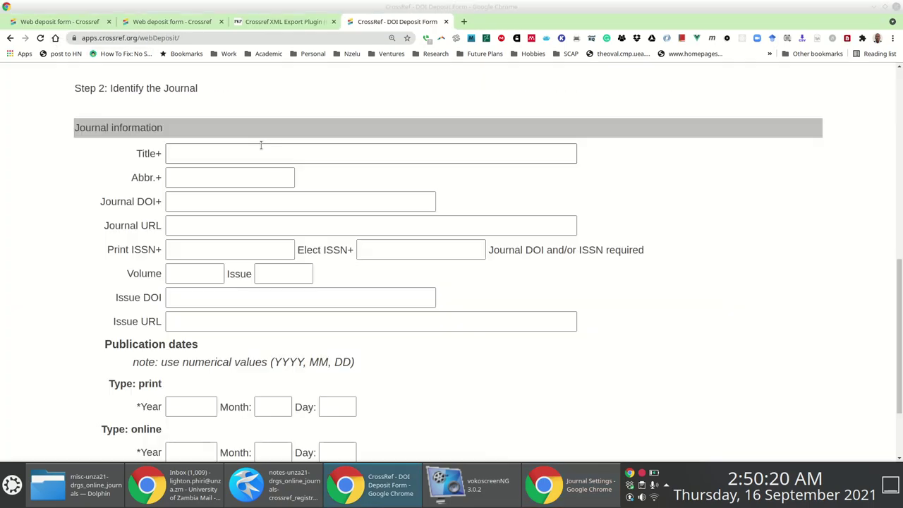
# Copy the journal name into the Title field as 'Journal of Law and Social Sciences'.
pyautogui.hotkey('alt', 'Tab')
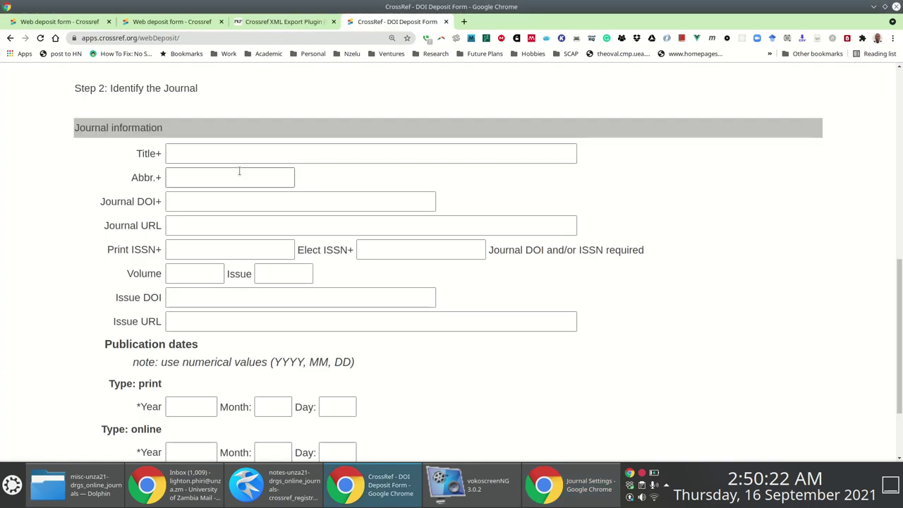
pyautogui.click(206, 154)
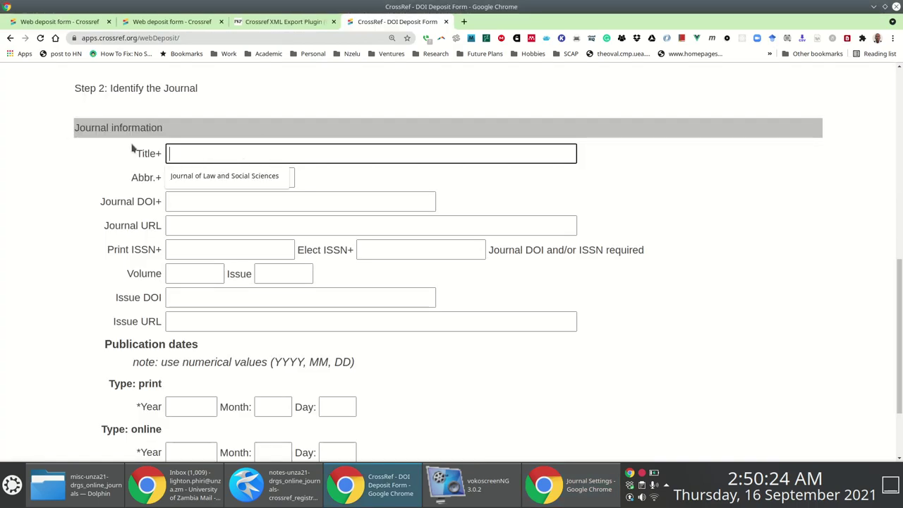
pyautogui.hotkey('alt', 'Tab')
pyautogui.moveTo(329, 213); pyautogui.dragTo(162, 192)
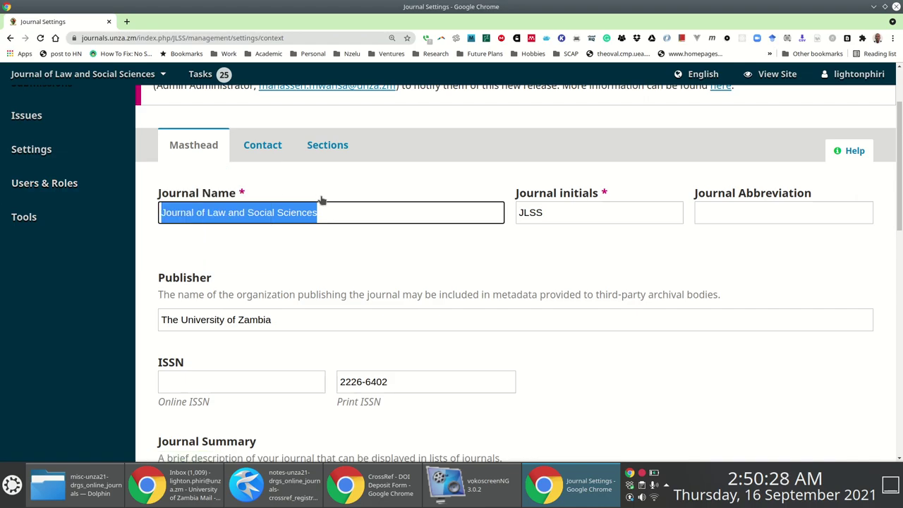
pyautogui.hotkey('ctrl', 'c')
pyautogui.hotkey('alt', 'Tab')
pyautogui.hotkey('ctrl', 'v')
# Copy the journal initials JLSS into the abbreviation field.
pyautogui.click(194, 177)
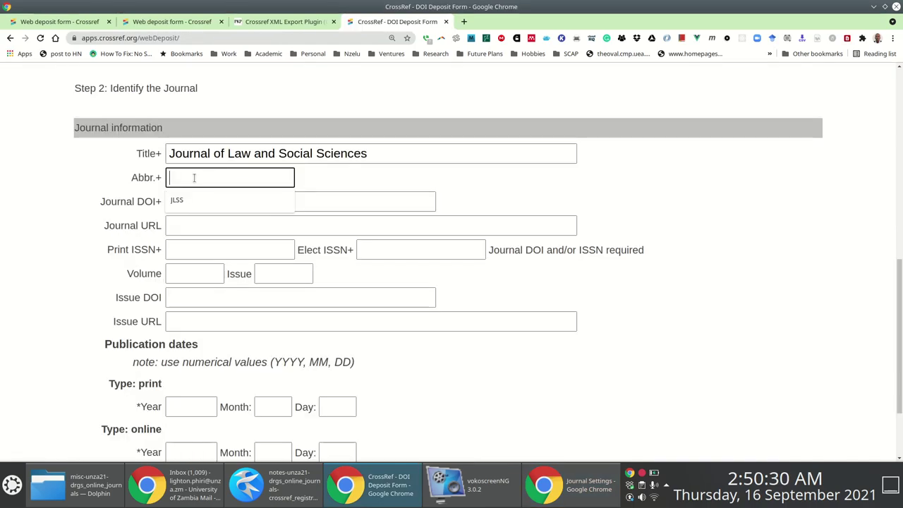
pyautogui.hotkey('alt', 'Tab')
pyautogui.moveTo(569, 209); pyautogui.dragTo(492, 204)
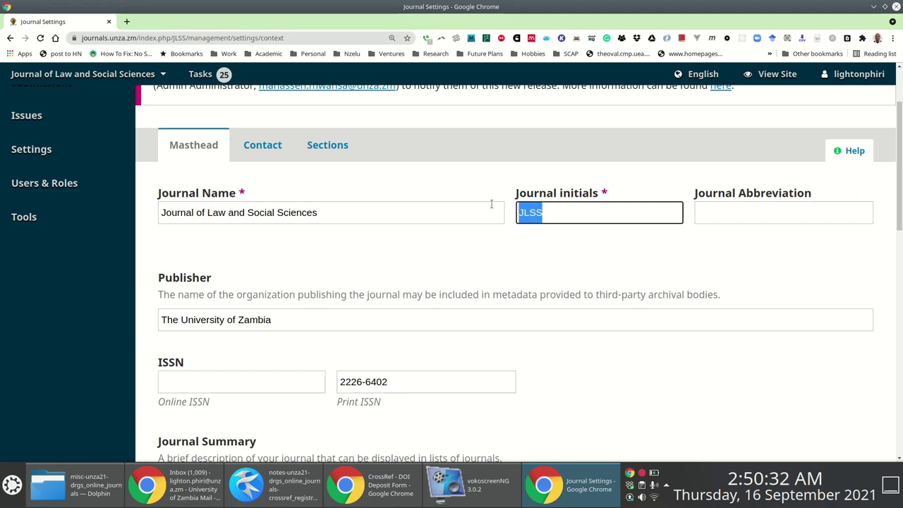
pyautogui.hotkey('ctrl', 'c')
pyautogui.hotkey('alt', 'Tab')
pyautogui.click(290, 177)
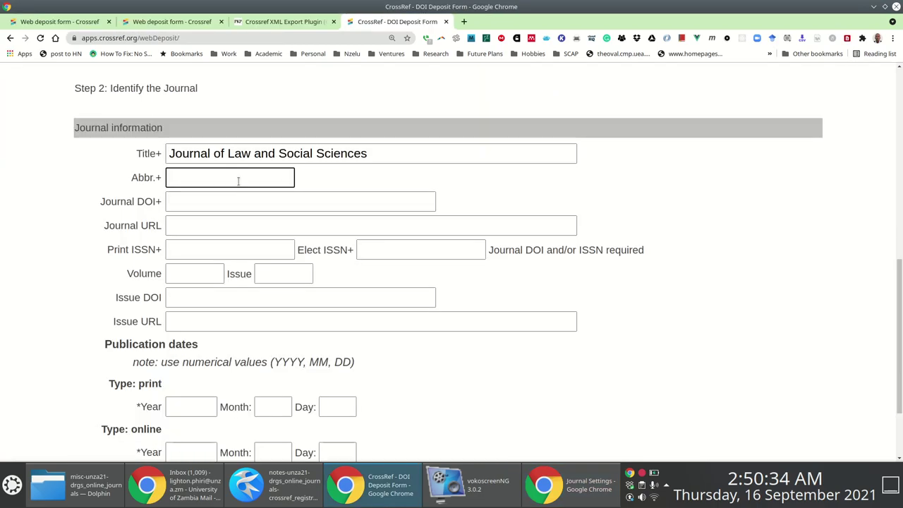
pyautogui.hotkey('ctrl', 'v')
# Place the cursor in the Journal DOI field and bring up the Kate notes.
pyautogui.click(186, 202)
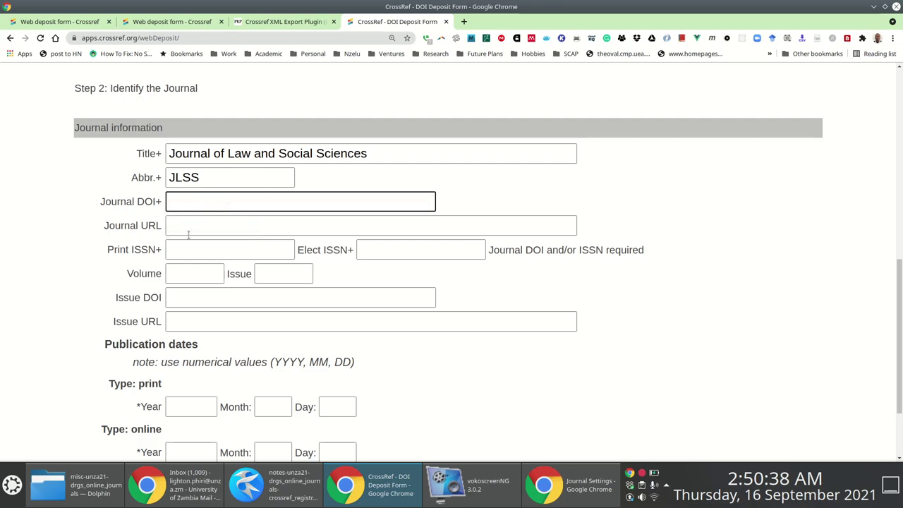
pyautogui.hotkey('alt', 'Tab')
pyautogui.click(765, 252)
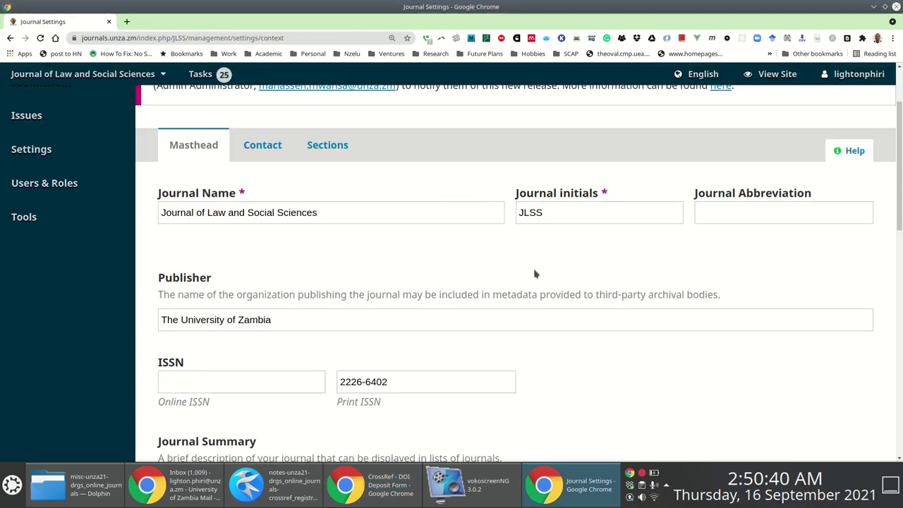
pyautogui.scroll(-3, 451, 275)
pyautogui.scroll(1, 452, 271)
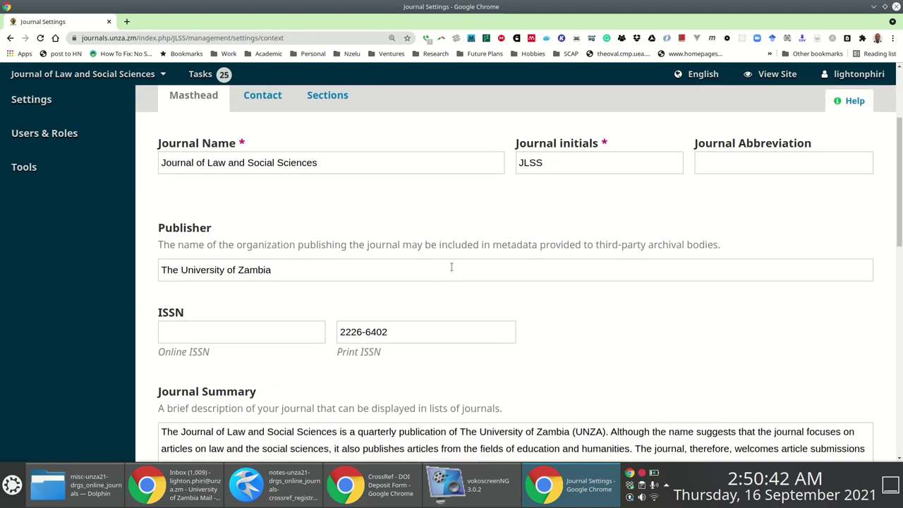
pyautogui.hotkey('alt', 'Tab')
pyautogui.press('Tab')
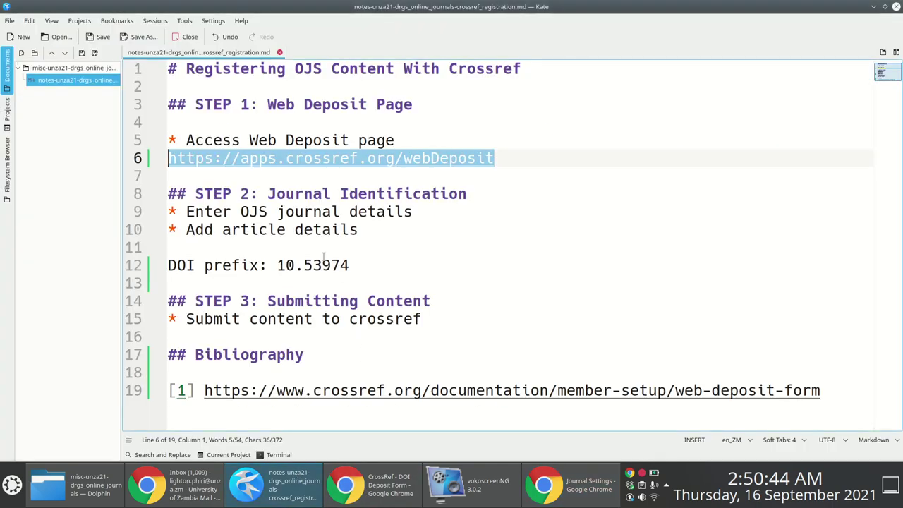
# Add a new line under the DOI prefix and begin it with 10.53974/unza.
pyautogui.moveTo(358, 262); pyautogui.dragTo(278, 266)
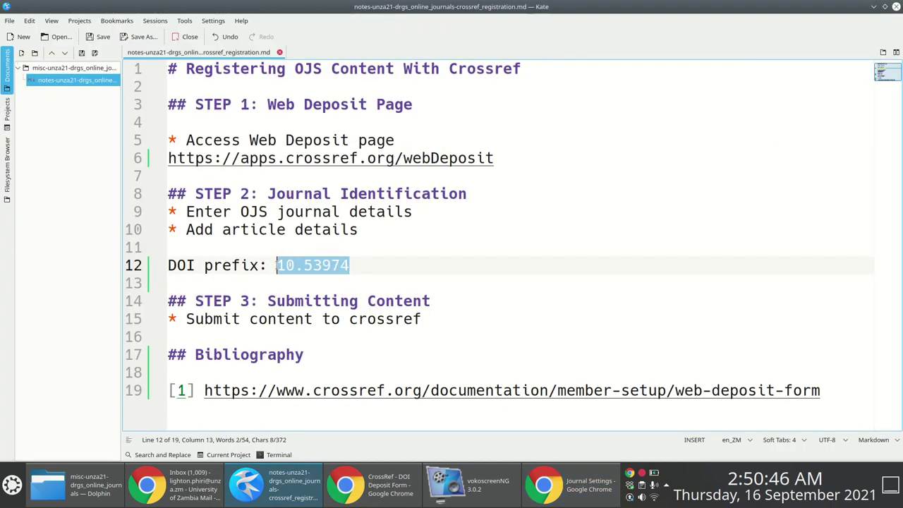
pyautogui.click(391, 276)
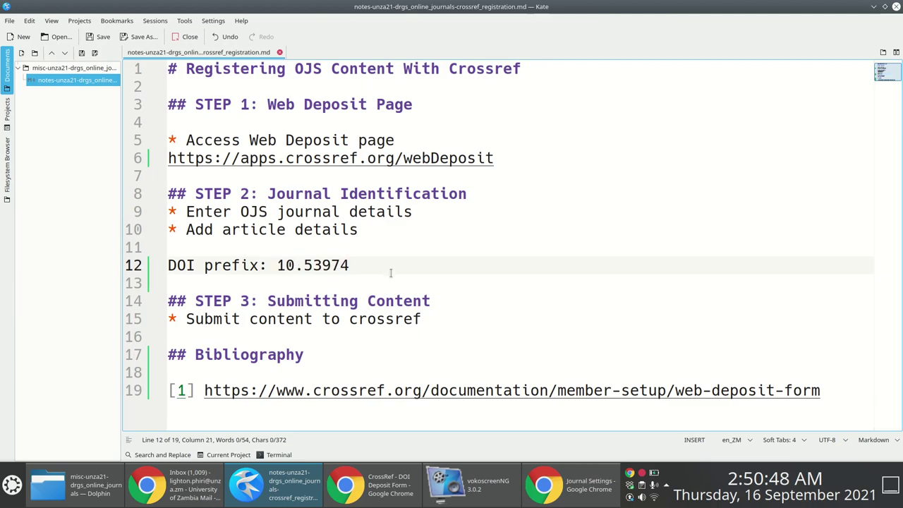
pyautogui.press('Return')
pyautogui.press('Return')
pyautogui.press('Up')
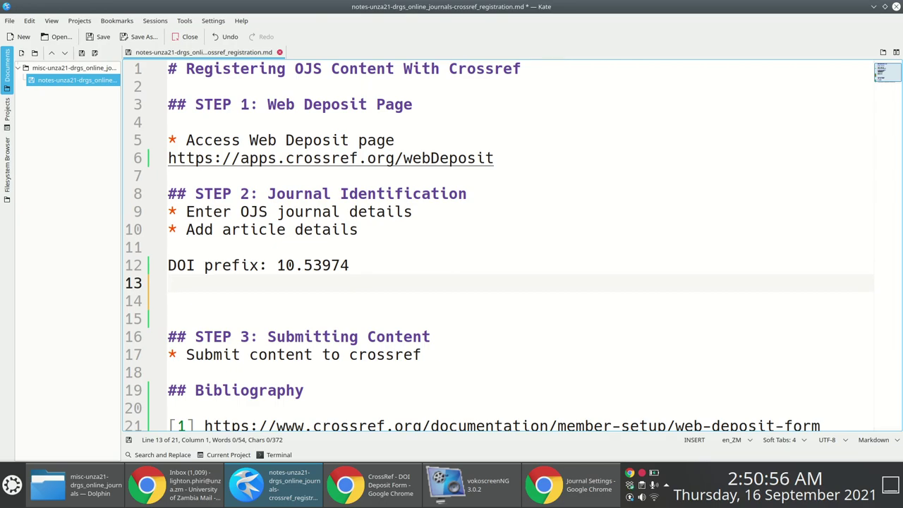
pyautogui.write('10.53')
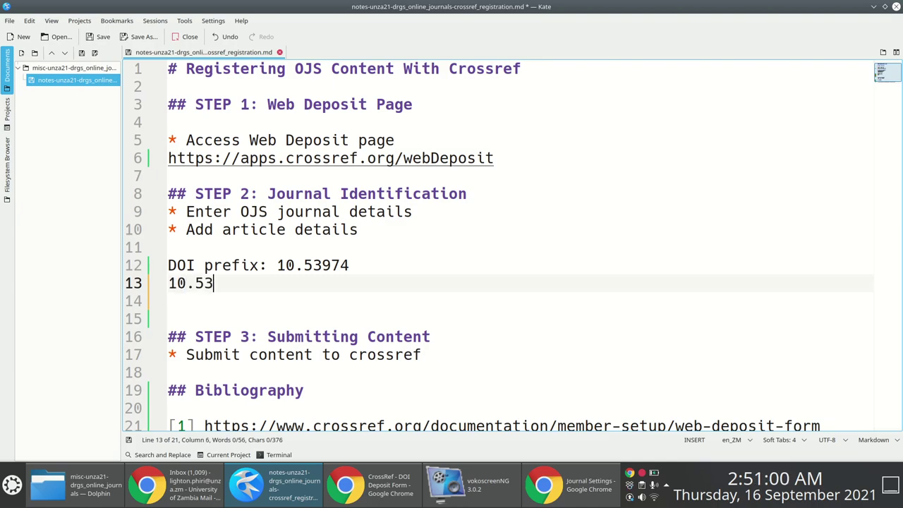
pyautogui.write('9')
pyautogui.press('Return')
pyautogui.write('/unza.')
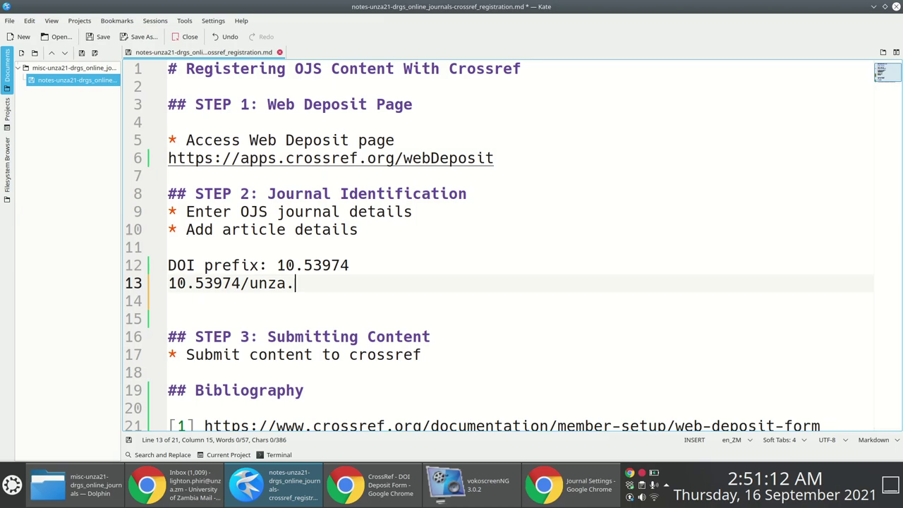
# Complete the pattern 10.53974/unza.[jlss].[vol].[issue].[articleid], save the notes and copy the line.
pyautogui.hotkey('alt', 'Tab')
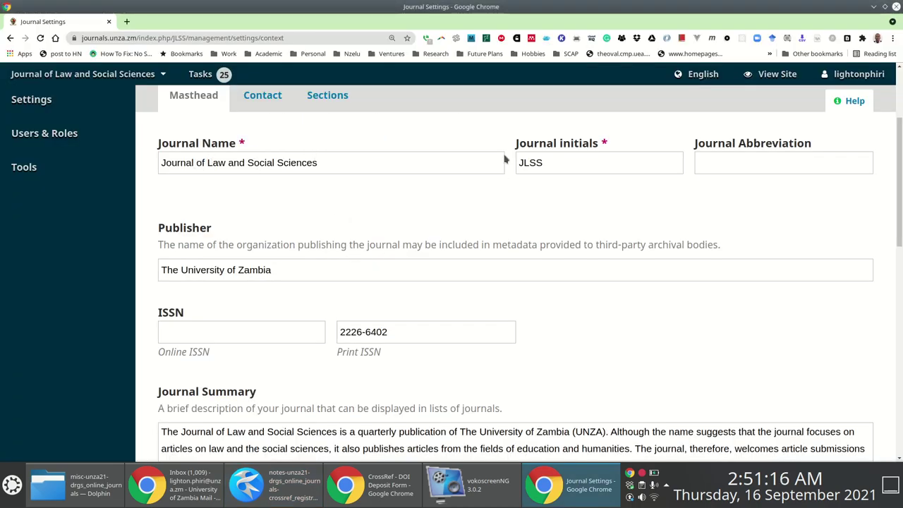
pyautogui.hotkey('alt', 'Tab')
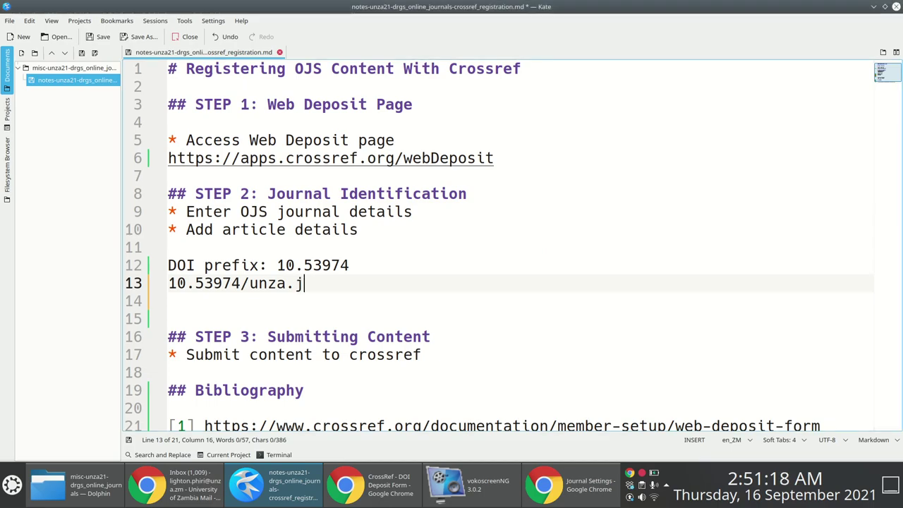
pyautogui.write('ss.')
pyautogui.press('Left')
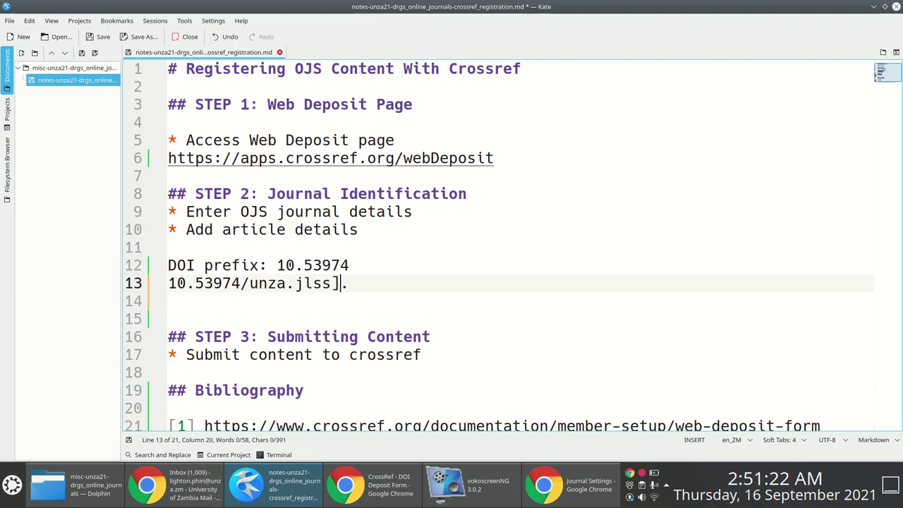
pyautogui.write('[')
pyautogui.press('End')
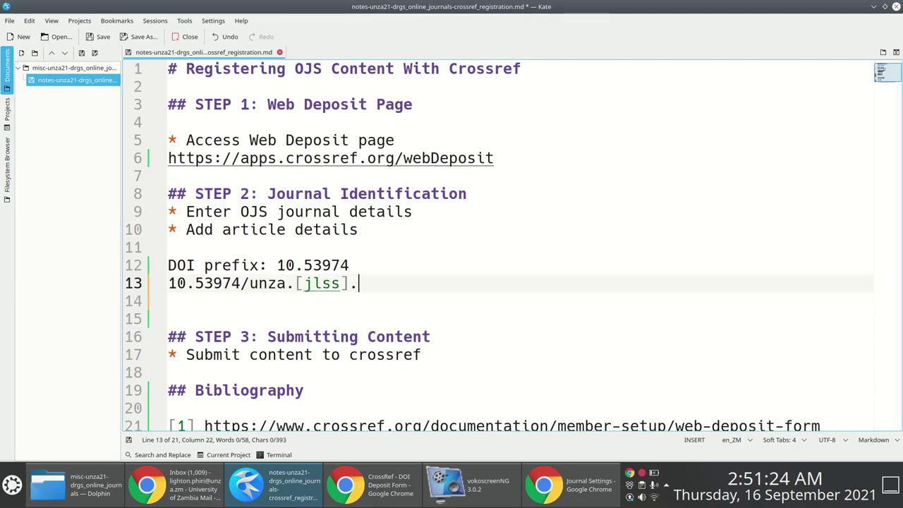
pyautogui.write('[')
pyautogui.write('vol')
pyautogui.write('.[]')
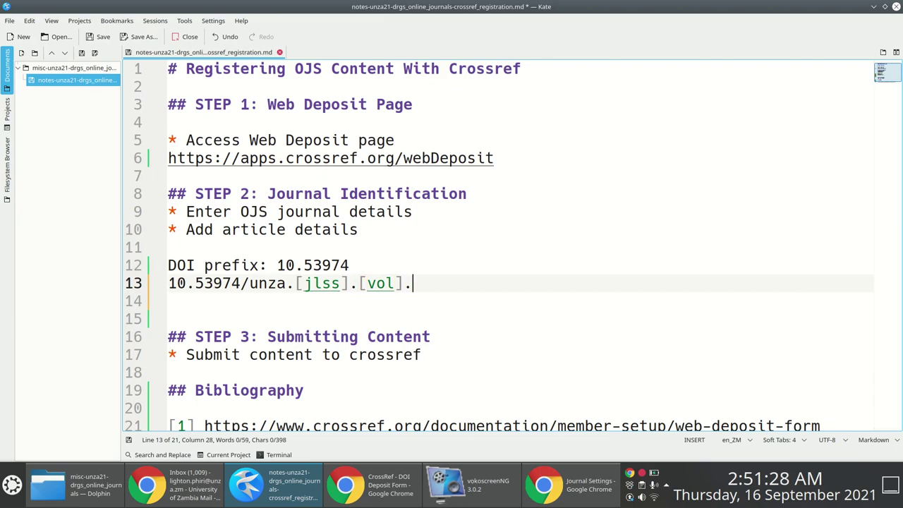
pyautogui.write('issue].')
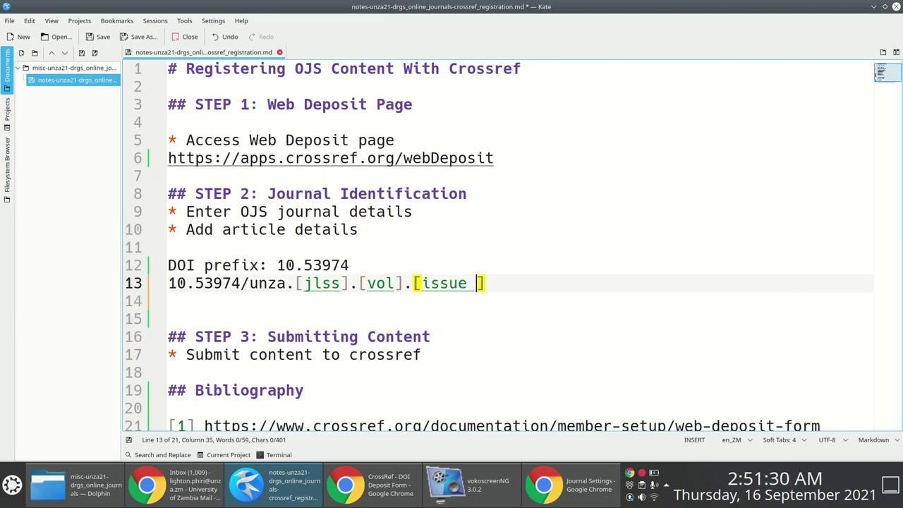
pyautogui.write('[arti')
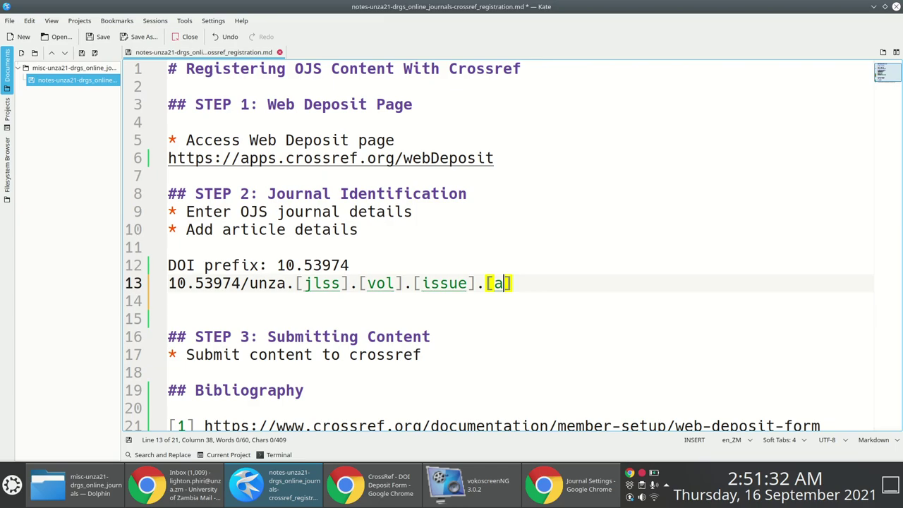
pyautogui.write('cleid')
pyautogui.hotkey('ctrl', 's')
pyautogui.moveTo(590, 283); pyautogui.dragTo(148, 286)
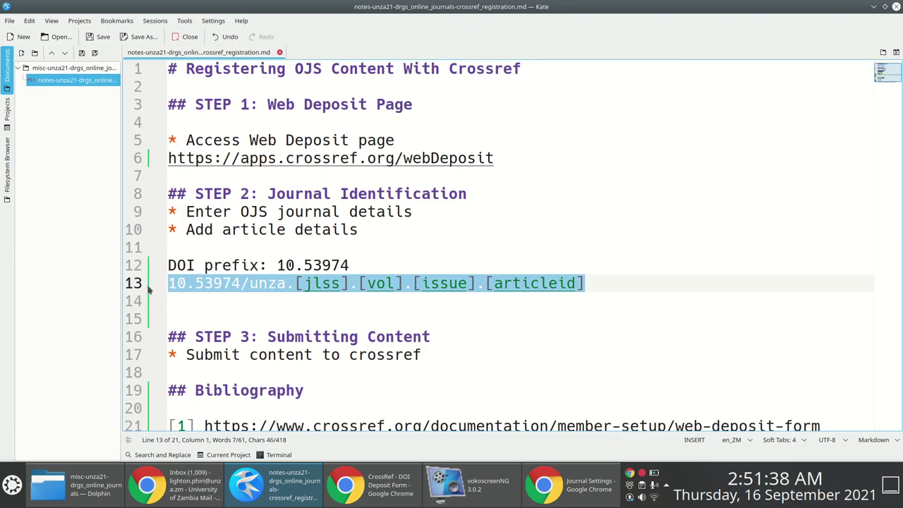
pyautogui.hotkey('alt', 'Tab')
pyautogui.hotkey('alt', 'Tab')
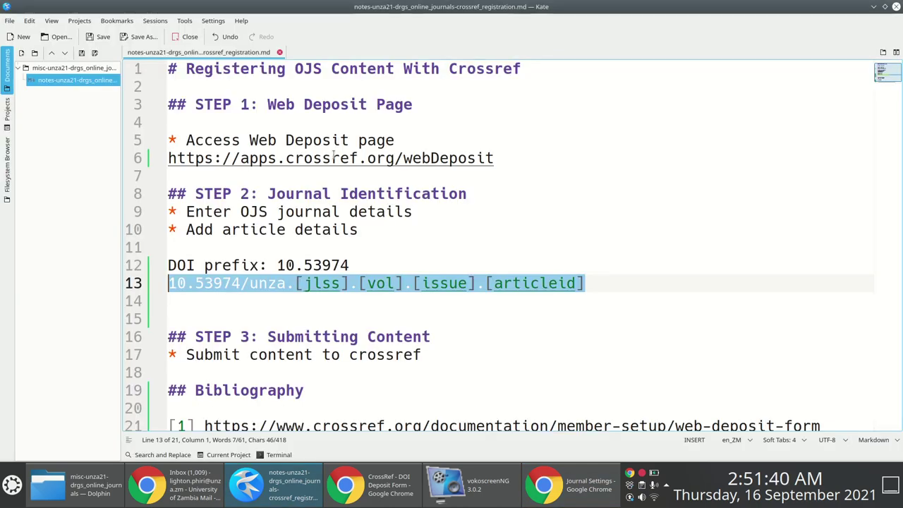
pyautogui.hotkey('alt', 'Tab')
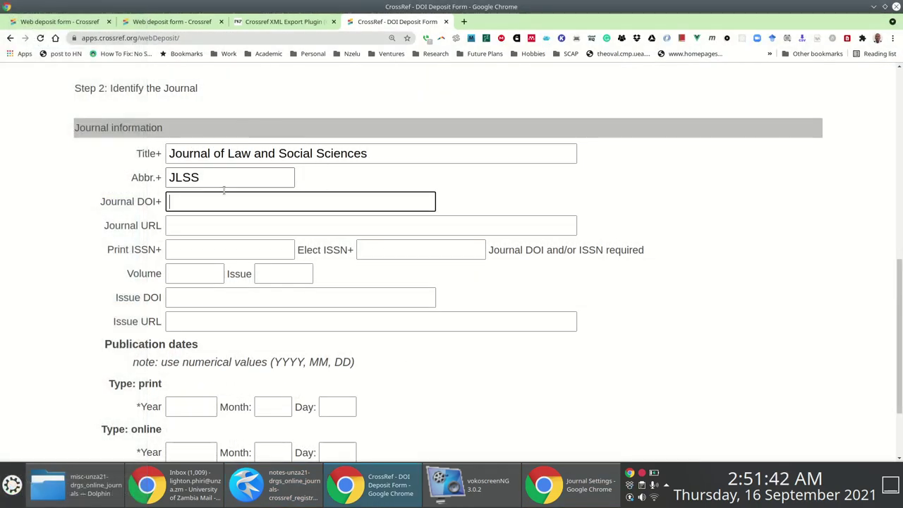
# Paste the DOI pattern into Journal DOI and trim it down to 10.53974/unza.jlss.
pyautogui.hotkey('ctrl', 'v')
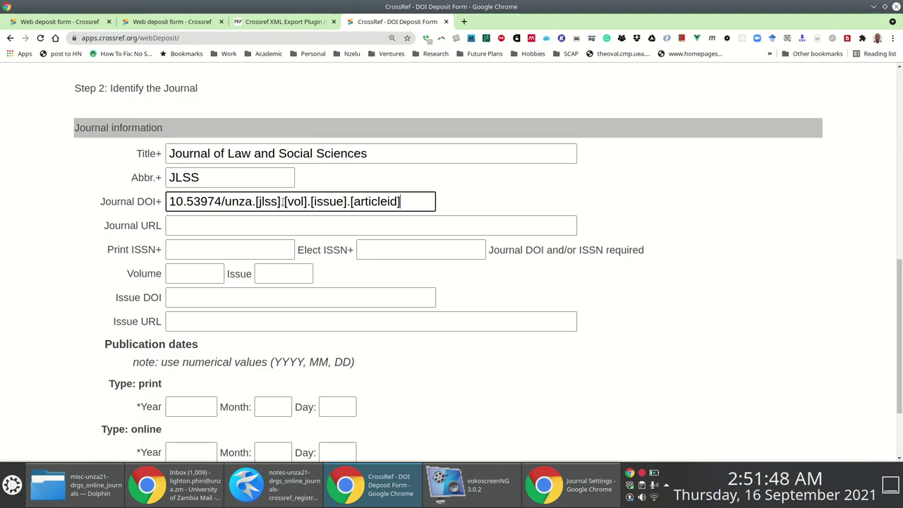
pyautogui.moveTo(284, 202); pyautogui.dragTo(457, 218)
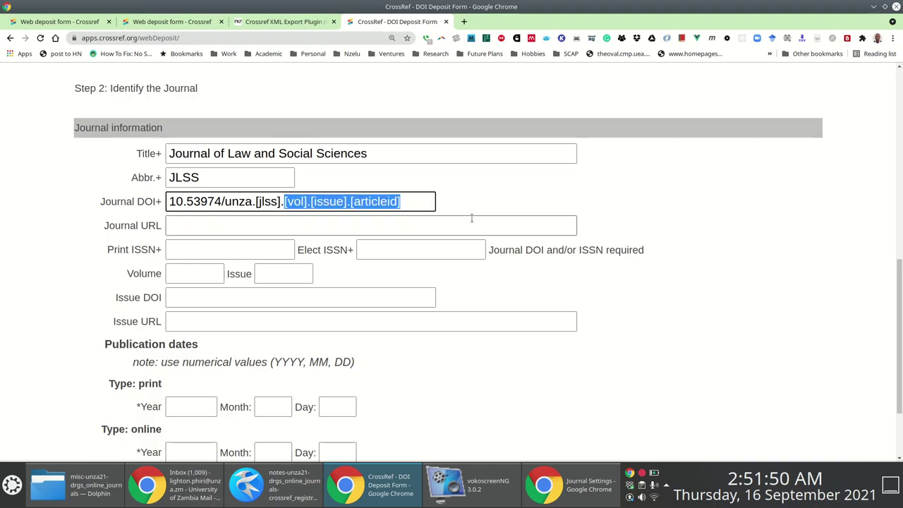
pyautogui.press('BackSpace')
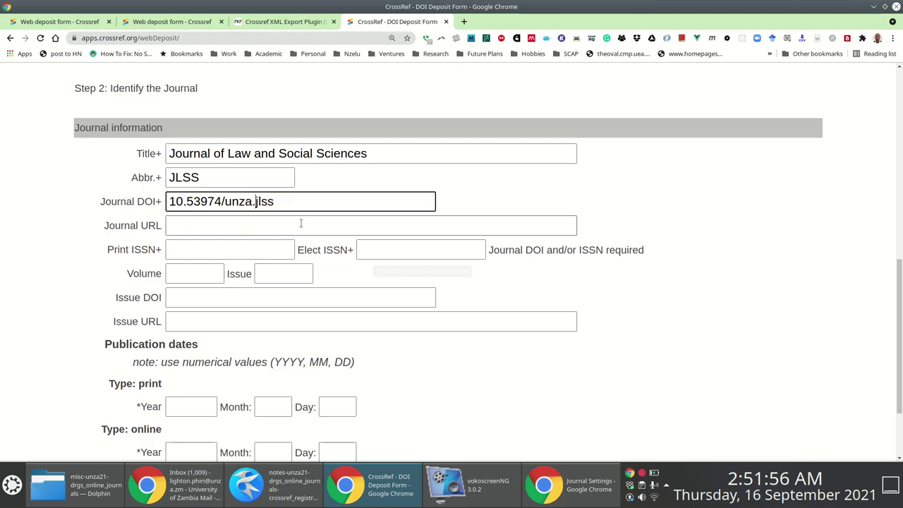
pyautogui.moveTo(290, 201); pyautogui.dragTo(74, 196)
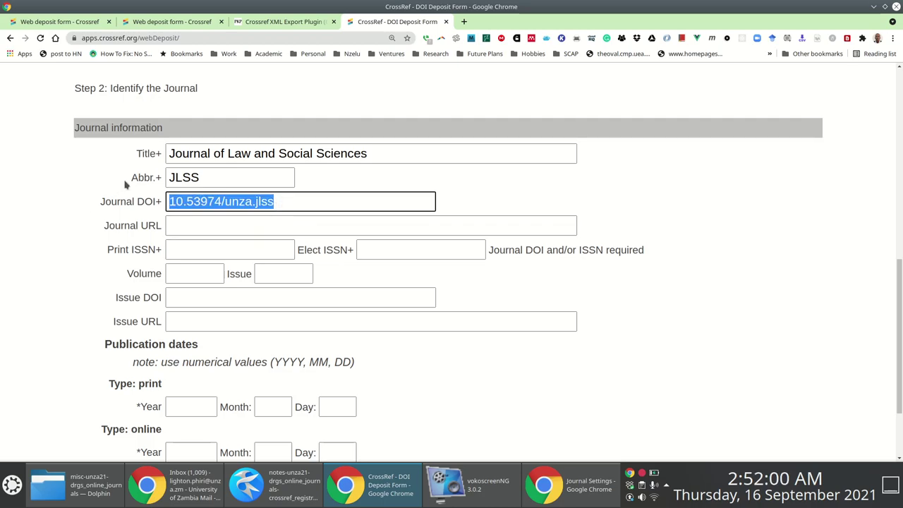
pyautogui.click(186, 223)
pyautogui.hotkey('alt', 'Tab')
pyautogui.hotkey('alt', 'Tab')
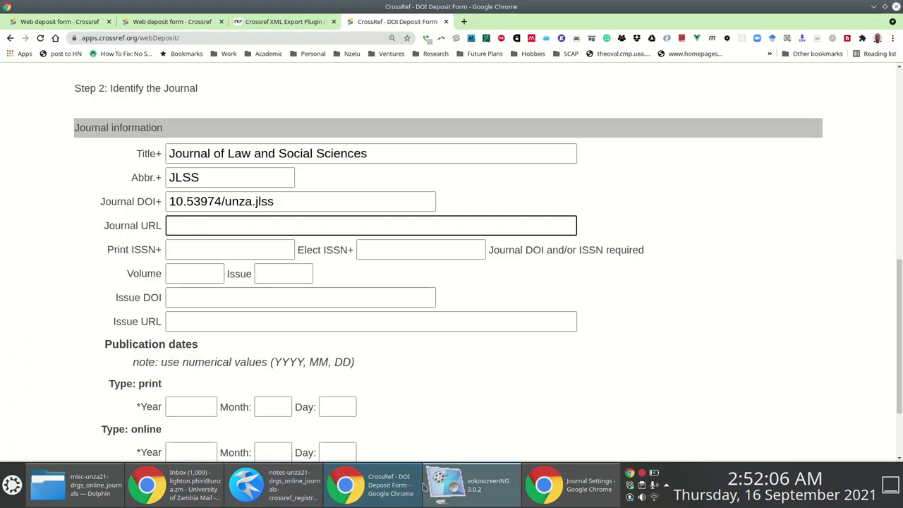
# Open the Journal of Law and Social Sciences page on journals.unza.zm in a new tab.
pyautogui.click(571, 485)
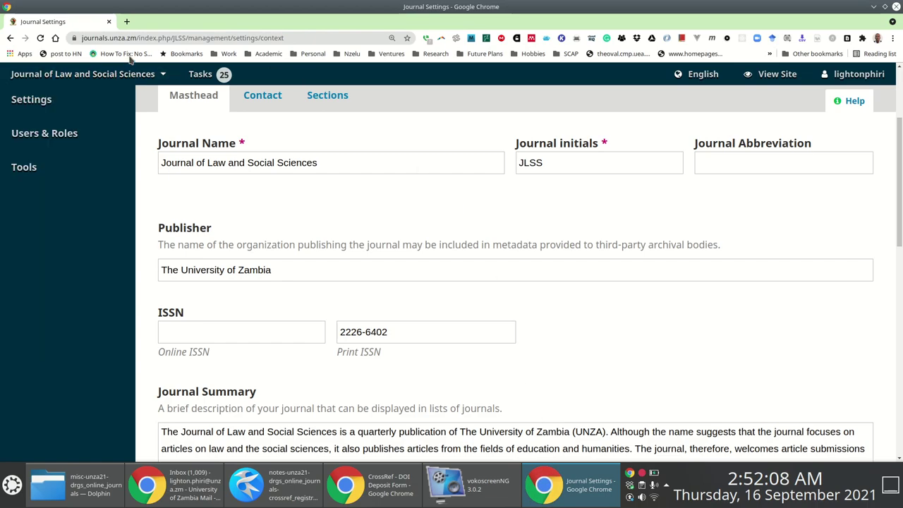
pyautogui.click(127, 23)
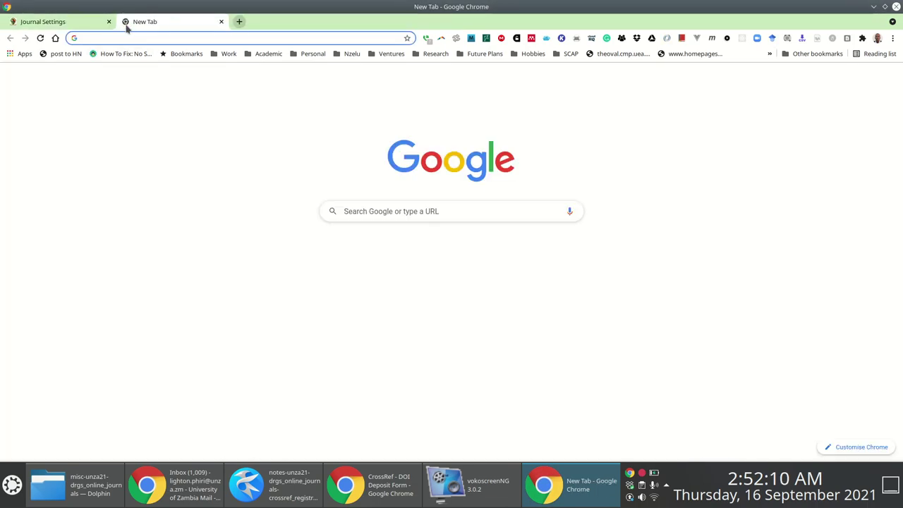
pyautogui.write('journ')
pyautogui.press('Return')
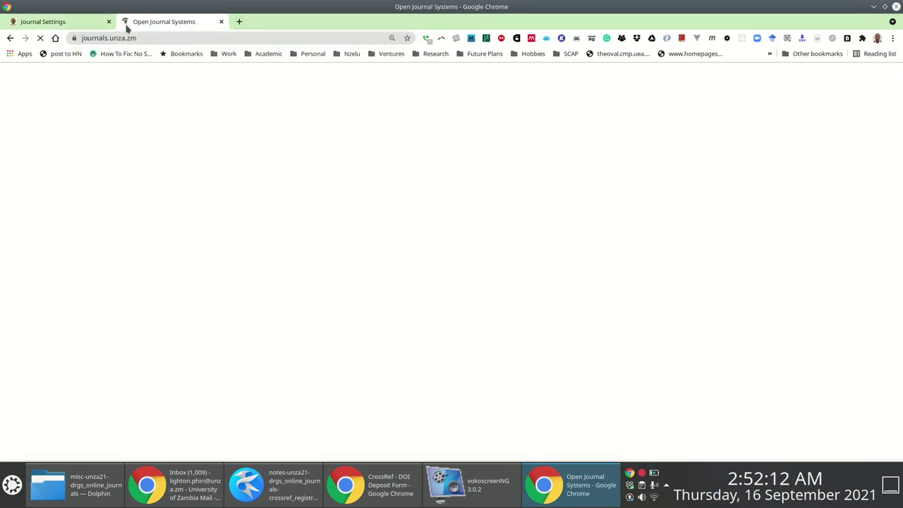
pyautogui.scroll(-5, 292, 202)
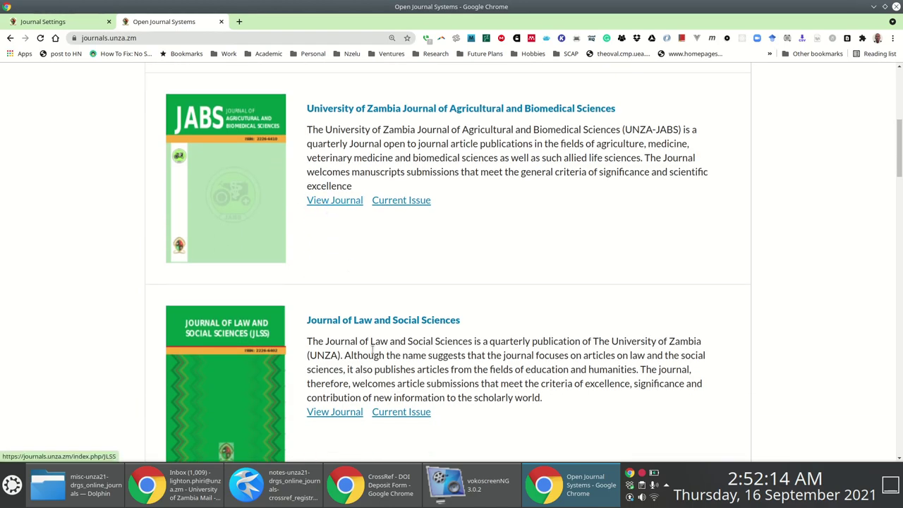
pyautogui.scroll(-3, 374, 176)
pyautogui.click(377, 173)
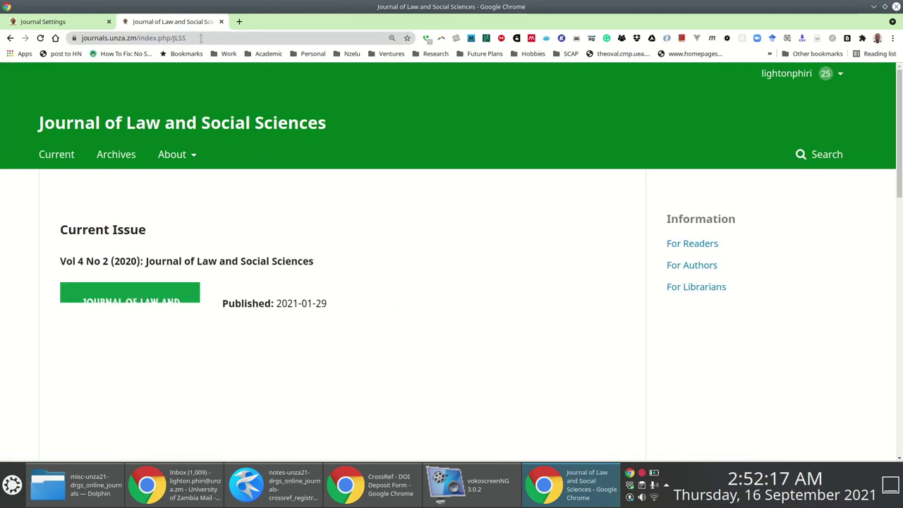
pyautogui.click(200, 38)
pyautogui.rightClick(200, 38)
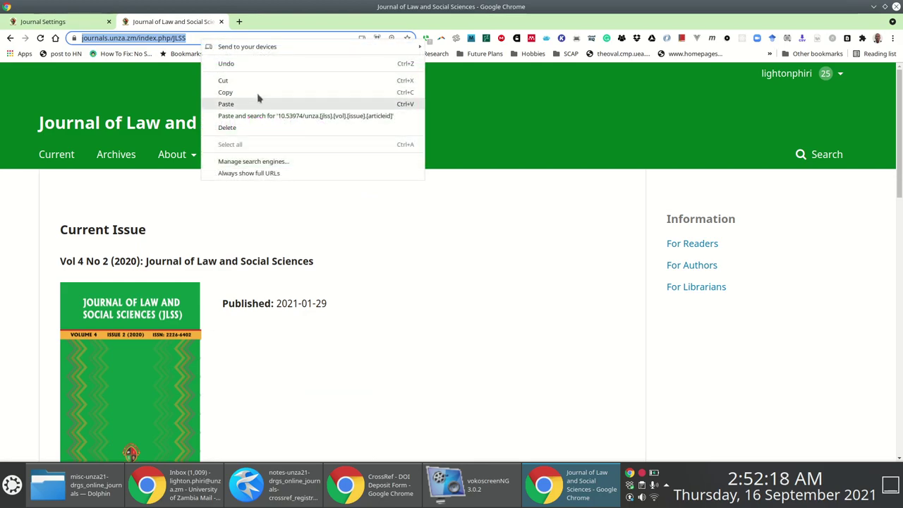
pyautogui.click(244, 92)
pyautogui.hotkey('alt', 'Tab')
pyautogui.click(230, 226)
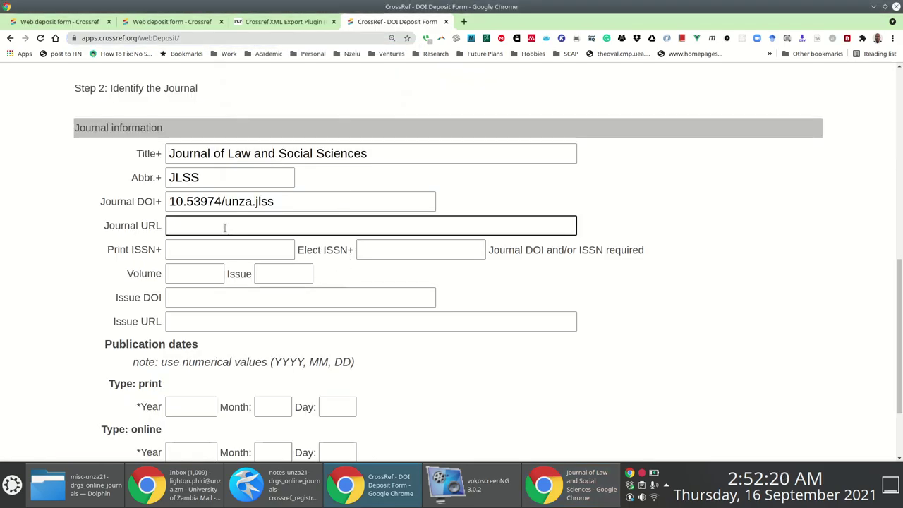
pyautogui.hotkey('ctrl', 'v')
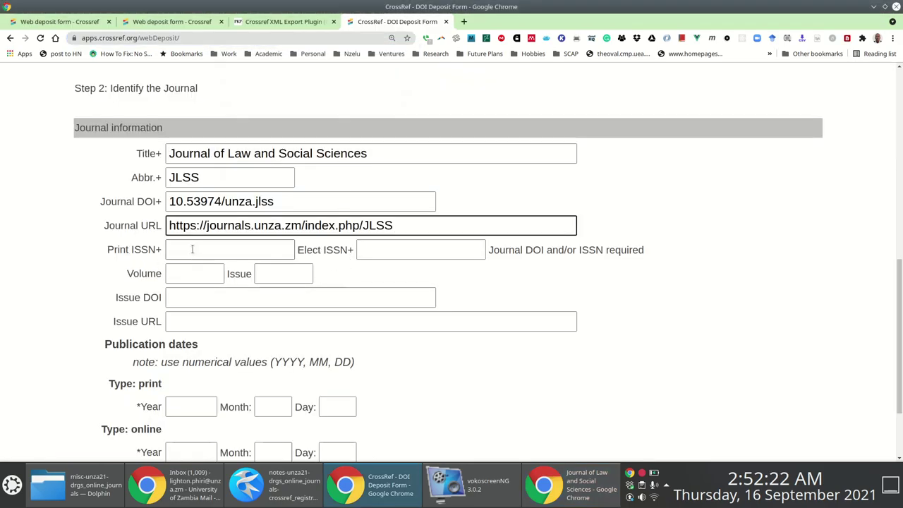
pyautogui.hotkey('alt', 'Tab')
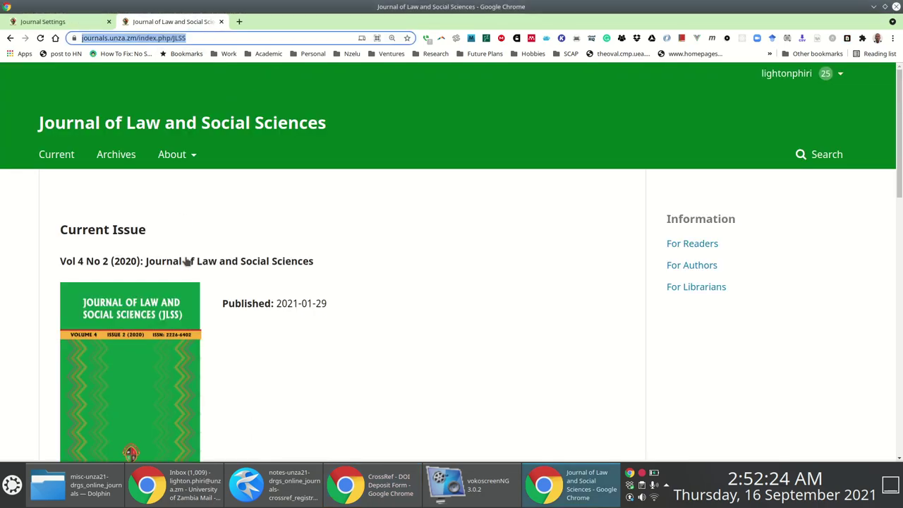
pyautogui.click(37, 24)
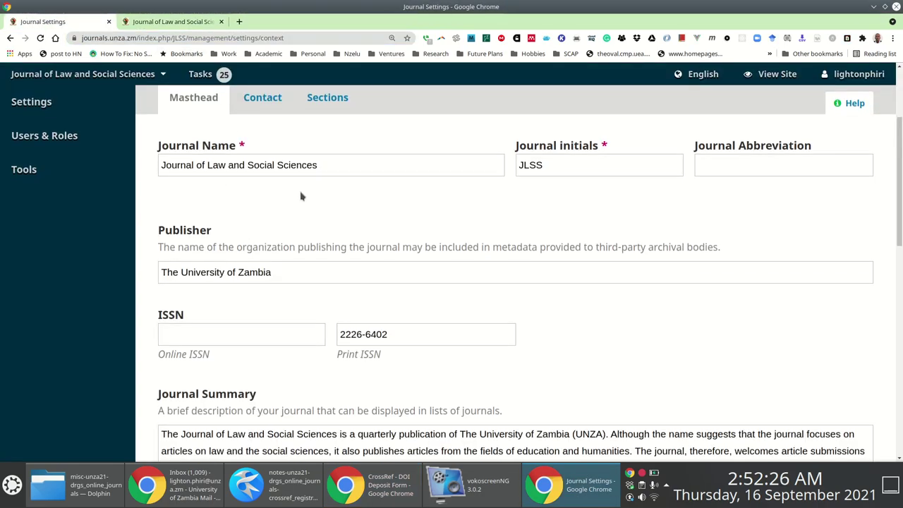
# Copy the print ISSN 2226-6402 from the journal settings into the Print ISSN field.
pyautogui.scroll(2, 301, 195)
pyautogui.moveTo(59, 178)
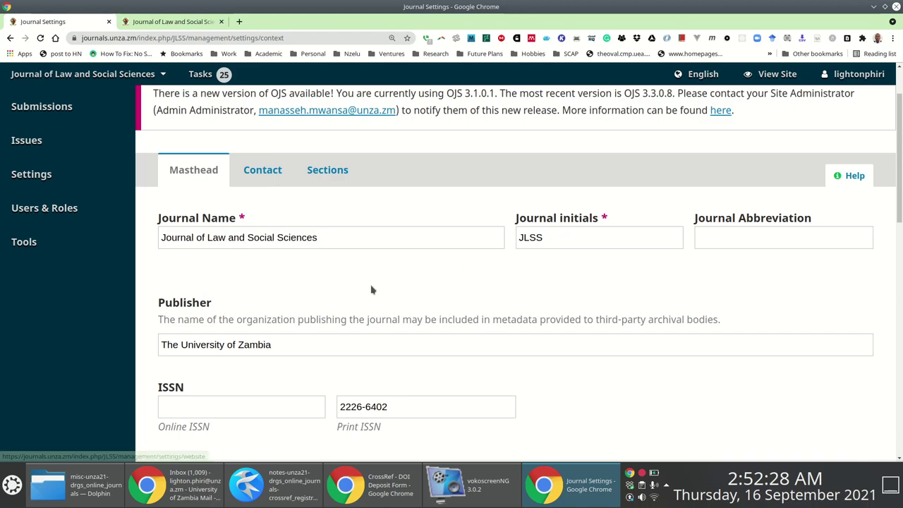
pyautogui.scroll(-2, 468, 263)
pyautogui.scroll(-2, 468, 260)
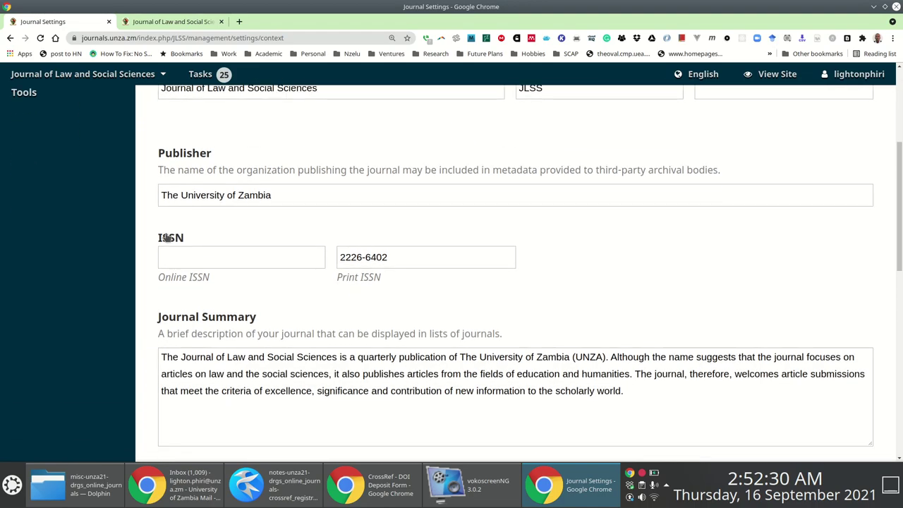
pyautogui.moveTo(196, 238); pyautogui.dragTo(161, 240)
pyautogui.moveTo(388, 261); pyautogui.dragTo(242, 247)
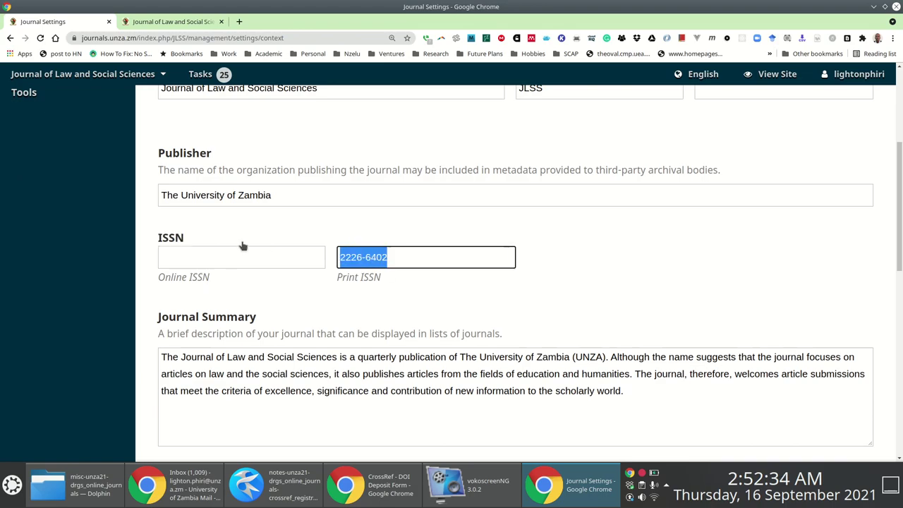
pyautogui.hotkey('alt', 'Tab')
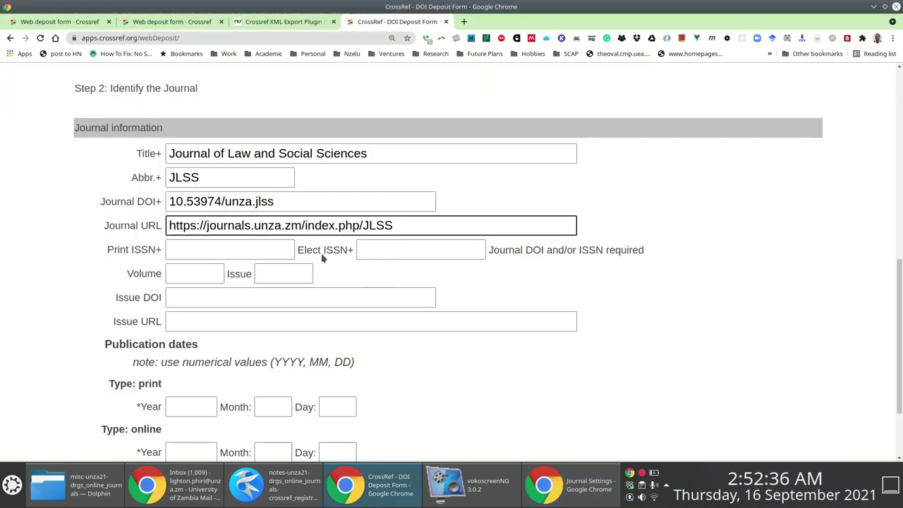
pyautogui.click(229, 251)
pyautogui.hotkey('ctrl', 'v')
pyautogui.press('Tab')
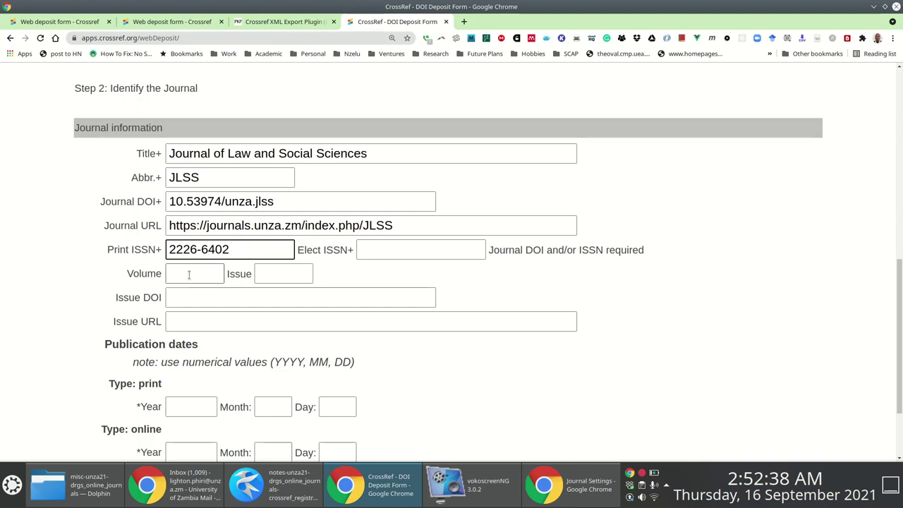
# Check the current issue, Vol 4 No 2, and enter volume 4 in the form.
pyautogui.hotkey('alt', 'Tab')
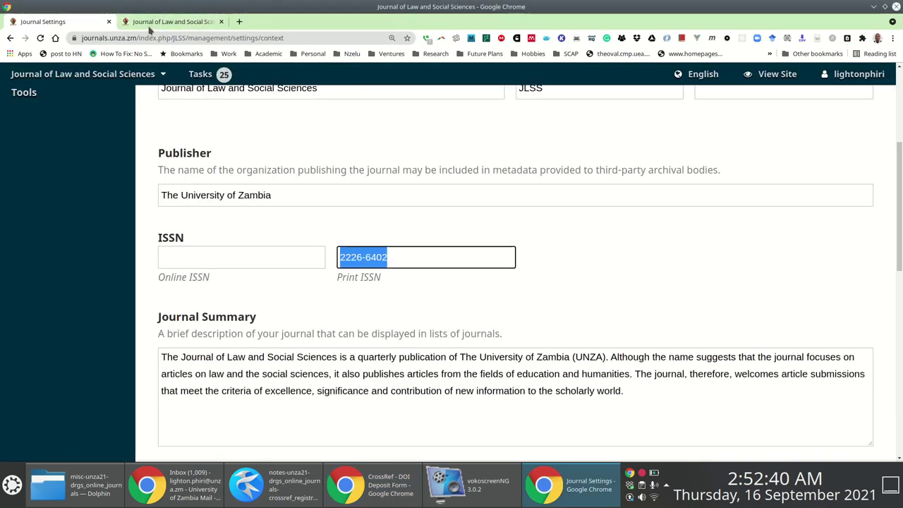
pyautogui.hotkey('ctrl', 'Tab')
pyautogui.scroll(-5, 233, 294)
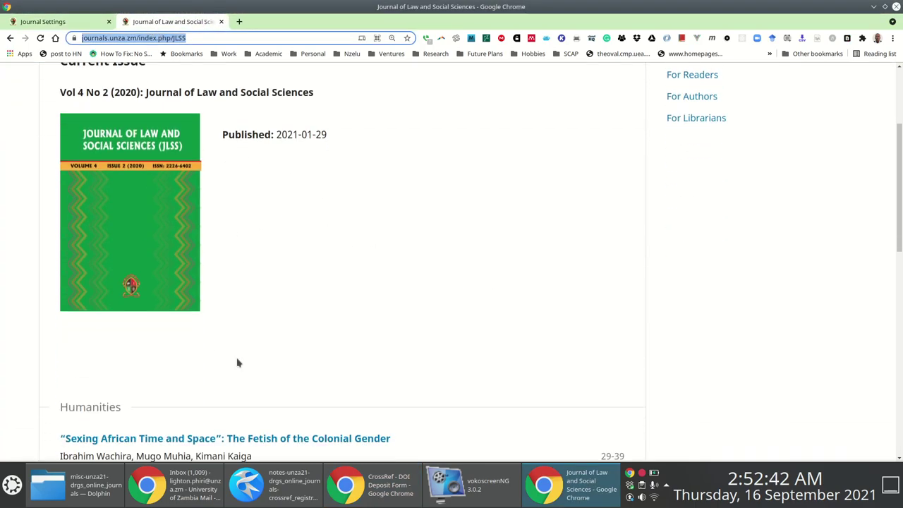
pyautogui.scroll(4, 181, 244)
pyautogui.scroll(2, 192, 232)
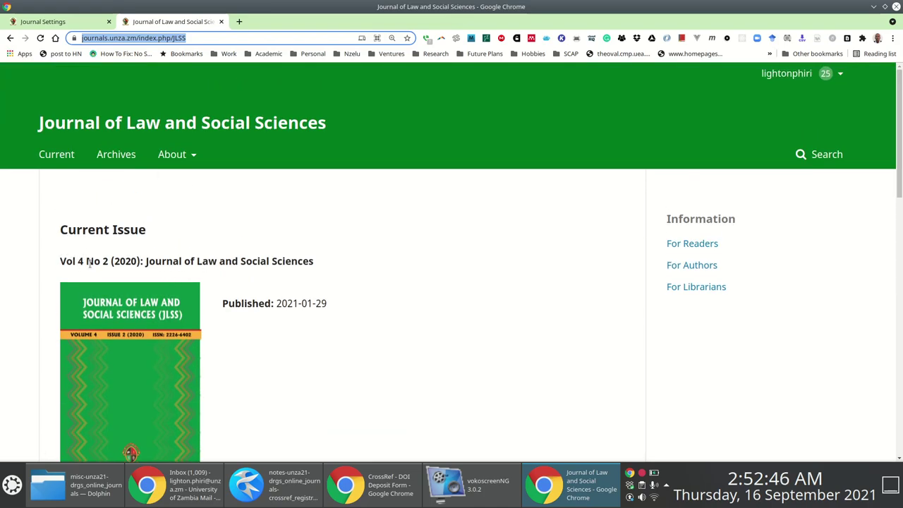
pyautogui.hotkey('alt', 'Tab')
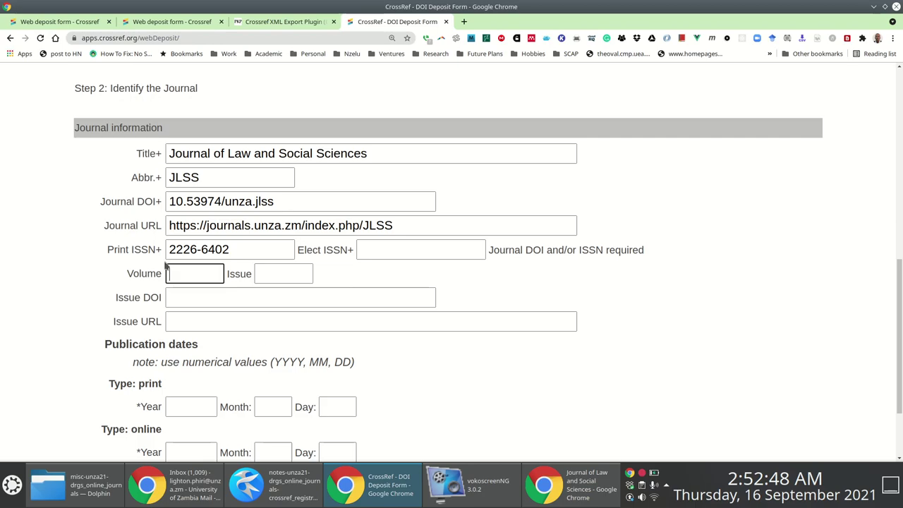
pyautogui.hotkey('alt', 'Tab')
pyautogui.scroll(-2, 164, 268)
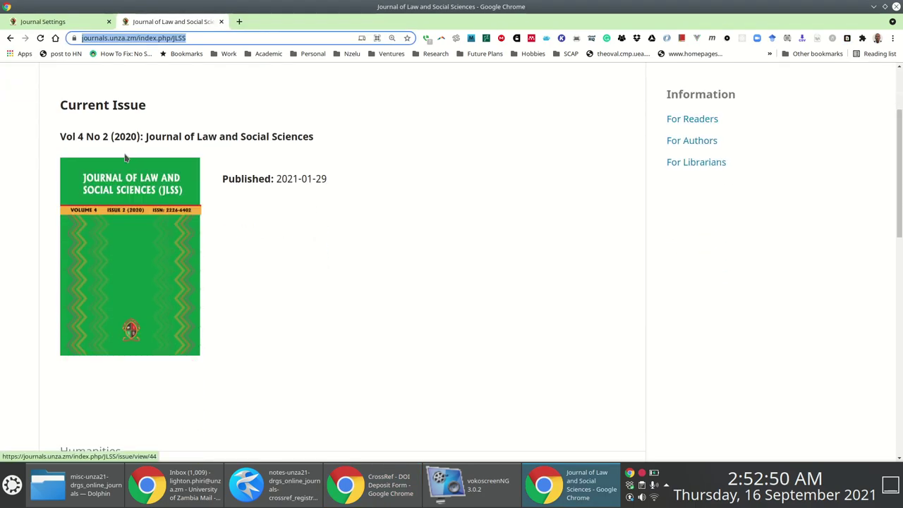
pyautogui.click(79, 136)
pyautogui.hotkey('alt', 'Tab')
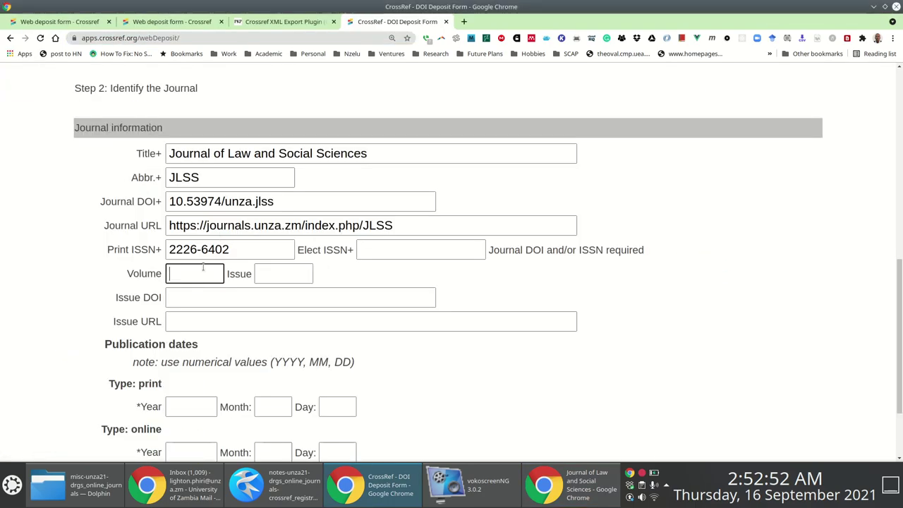
pyautogui.write('4')
pyautogui.press('Tab')
pyautogui.press('Tab')
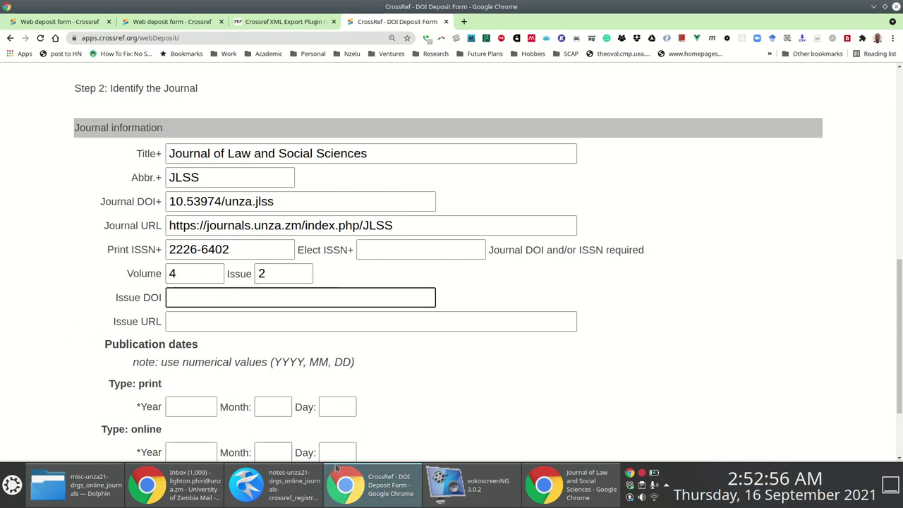
pyautogui.click(265, 478)
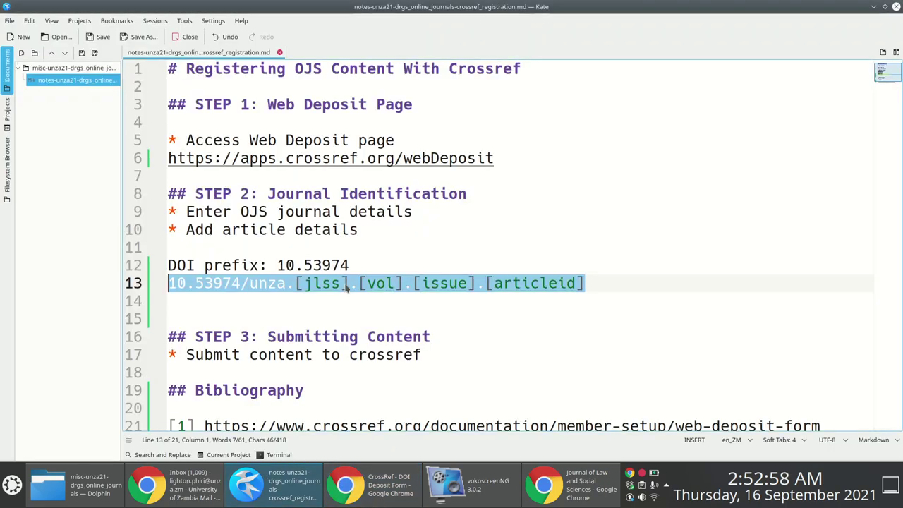
# Paste the DOI pattern into Issue DOI, removing .[articleid] and the brackets around jlss.
pyautogui.hotkey('alt', 'Tab')
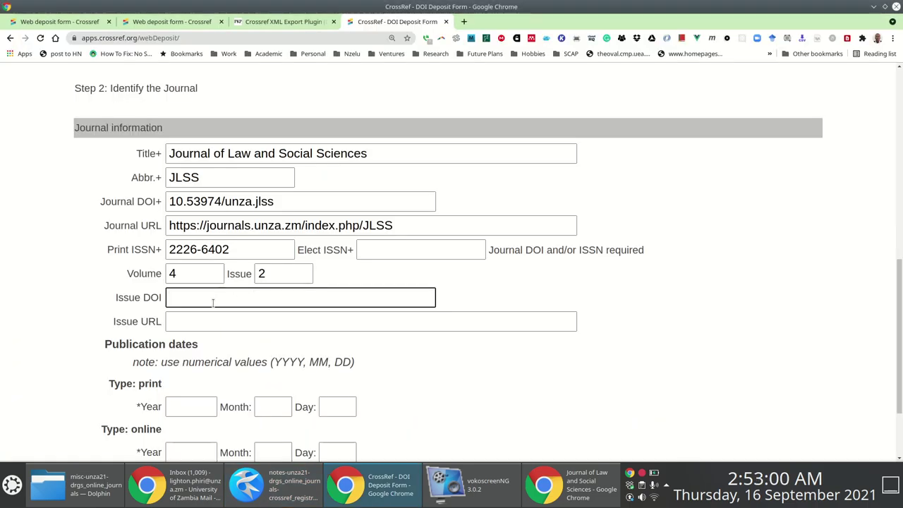
pyautogui.hotkey('ctrl', 'v')
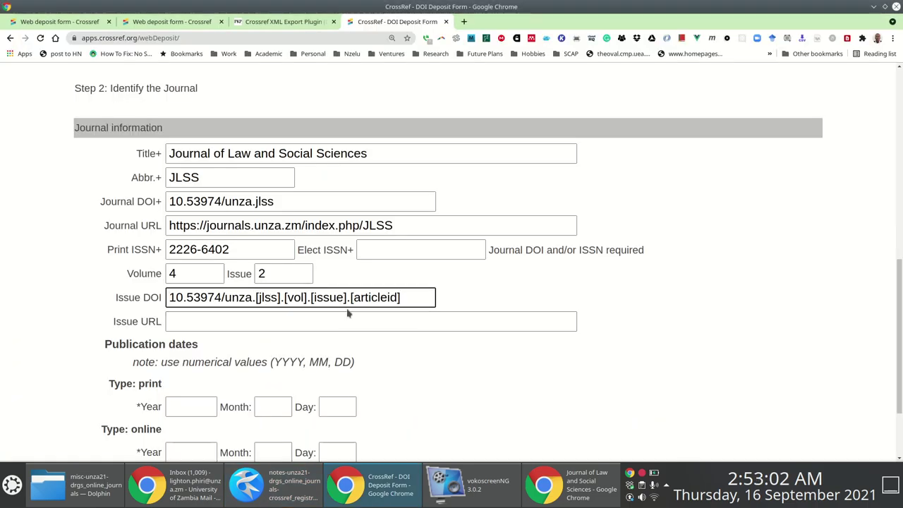
pyautogui.moveTo(347, 297); pyautogui.dragTo(443, 304)
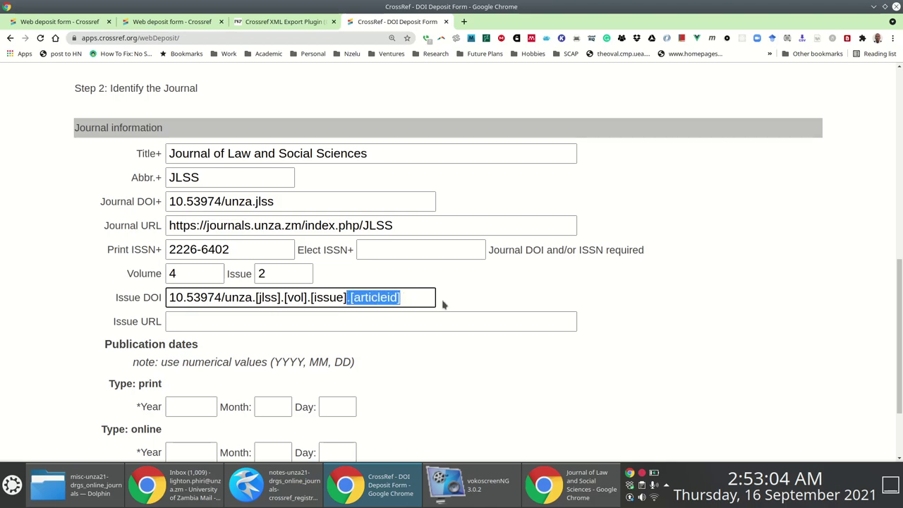
pyautogui.press('BackSpace')
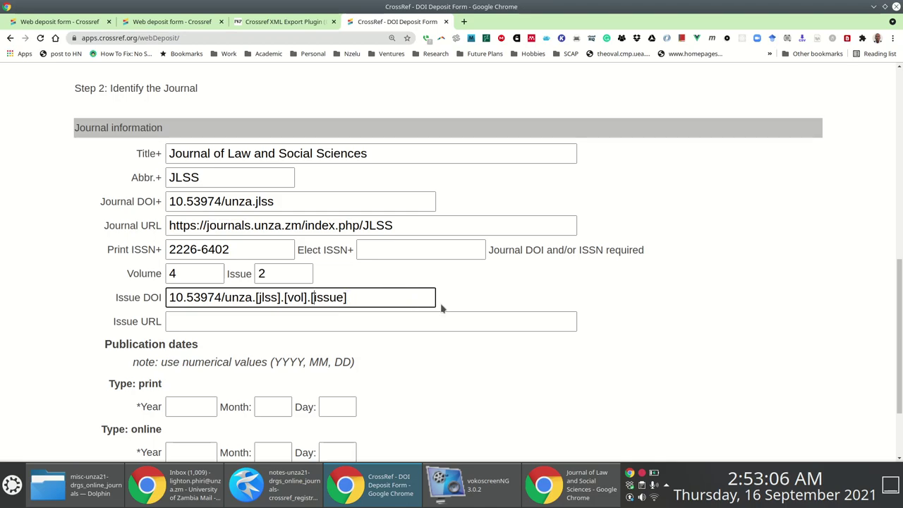
pyautogui.press('Delete')
pyautogui.press('Right')
pyautogui.press('BackSpace')
# Replace [vol] with 4 and [issue] with 2, giving 10.53974/unza.jlss.4.2.
pyautogui.hotkey('shift', 'Right')
pyautogui.hotkey('shift', 'Right')
pyautogui.hotkey('shift', 'Right')
pyautogui.hotkey('shift', 'Right')
pyautogui.hotkey('shift', 'Right')
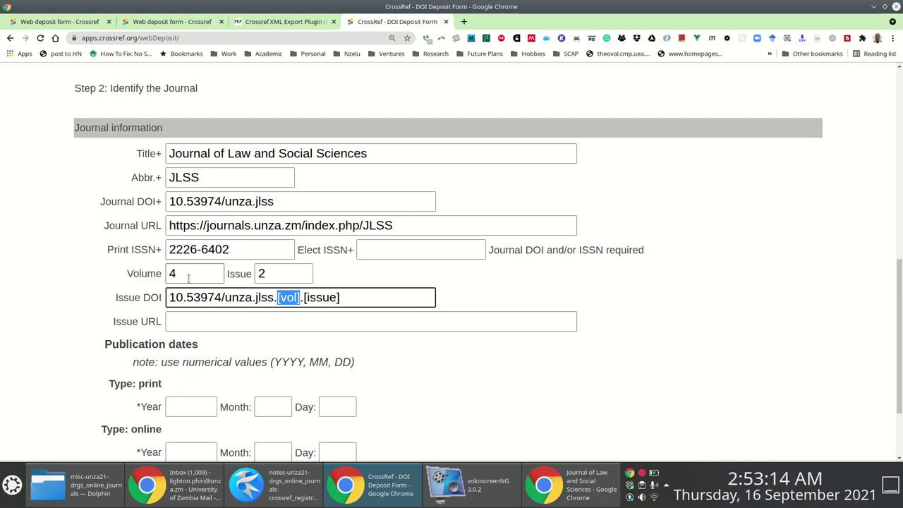
pyautogui.write('4')
pyautogui.hotkey('shift', 'End')
pyautogui.write('2')
pyautogui.moveTo(335, 297); pyautogui.dragTo(142, 298)
pyautogui.click(210, 325)
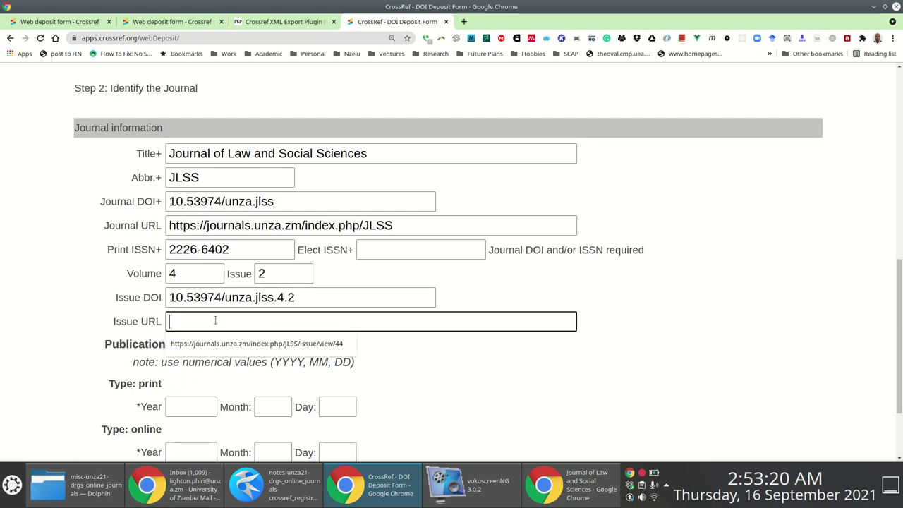
pyautogui.hotkey('alt', 'Tab')
pyautogui.hotkey('alt', 'Tab')
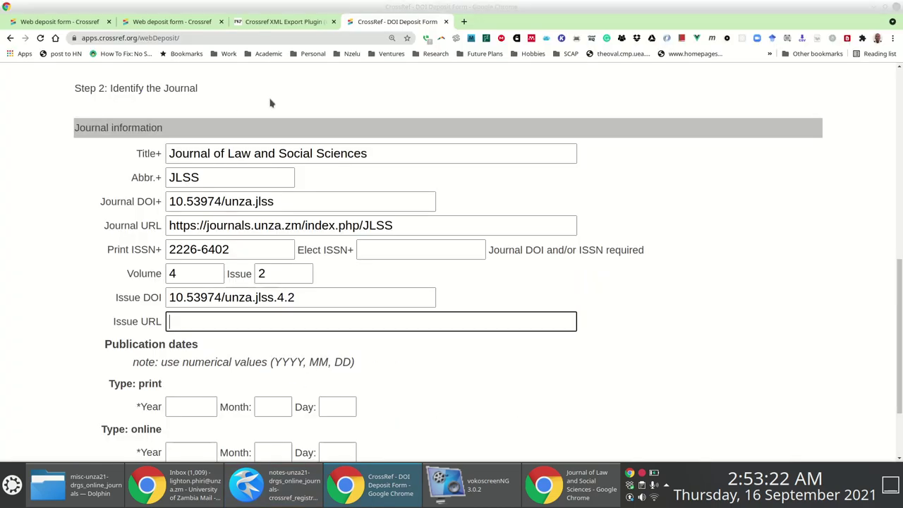
pyautogui.hotkey('alt', 'Tab')
pyautogui.hotkey('alt', 'Tab')
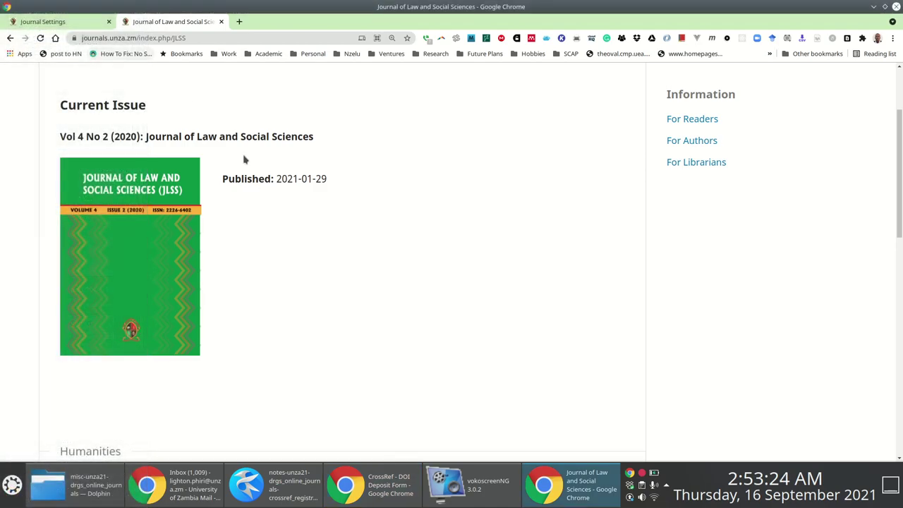
# Open the Vol 4 No 2 (2020) issue page in Open Journal Systems.
pyautogui.scroll(-6, 273, 234)
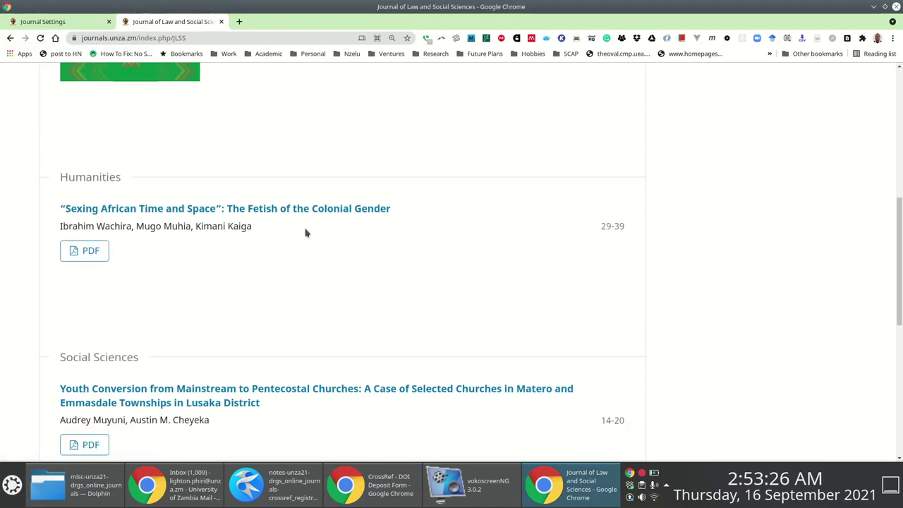
pyautogui.scroll(7, 276, 248)
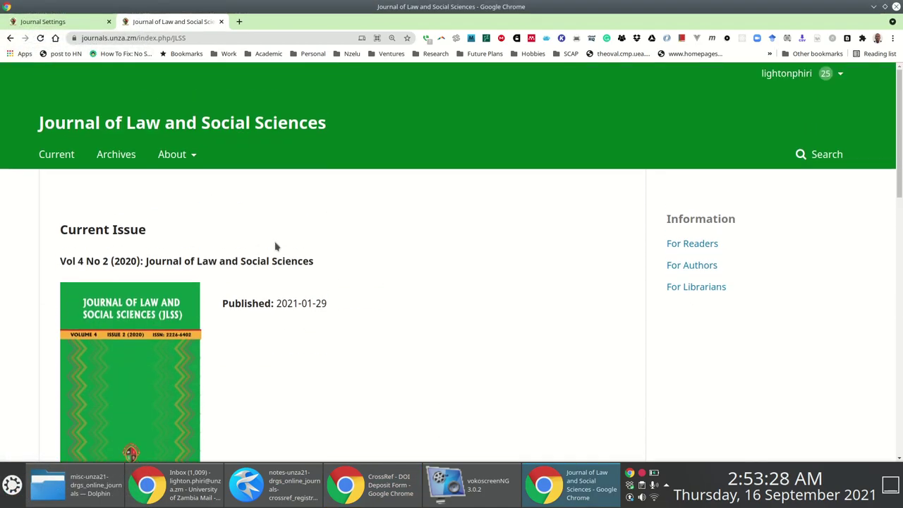
pyautogui.click(62, 160)
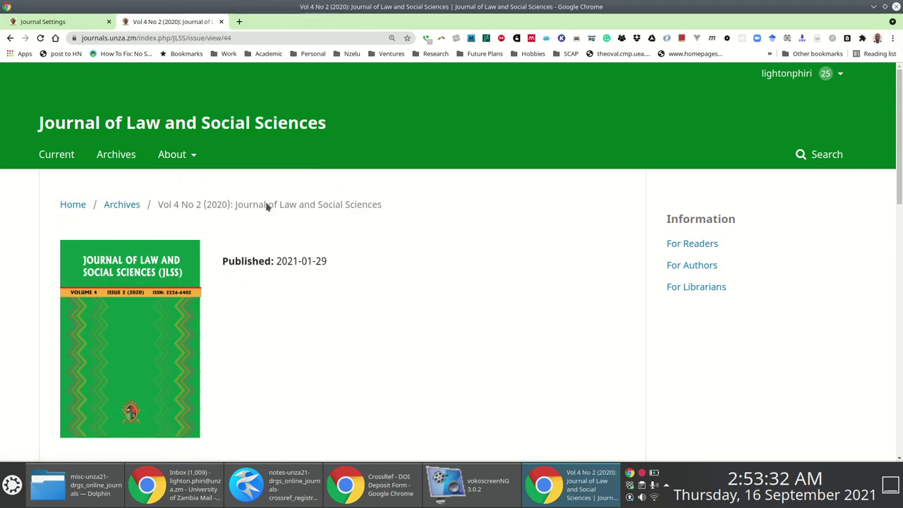
pyautogui.scroll(-8, 274, 224)
pyautogui.click(192, 98)
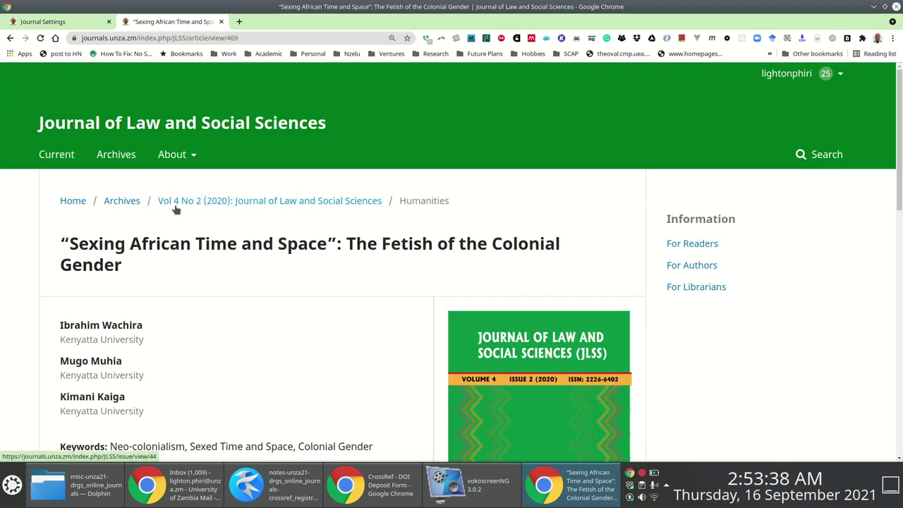
pyautogui.click(249, 201)
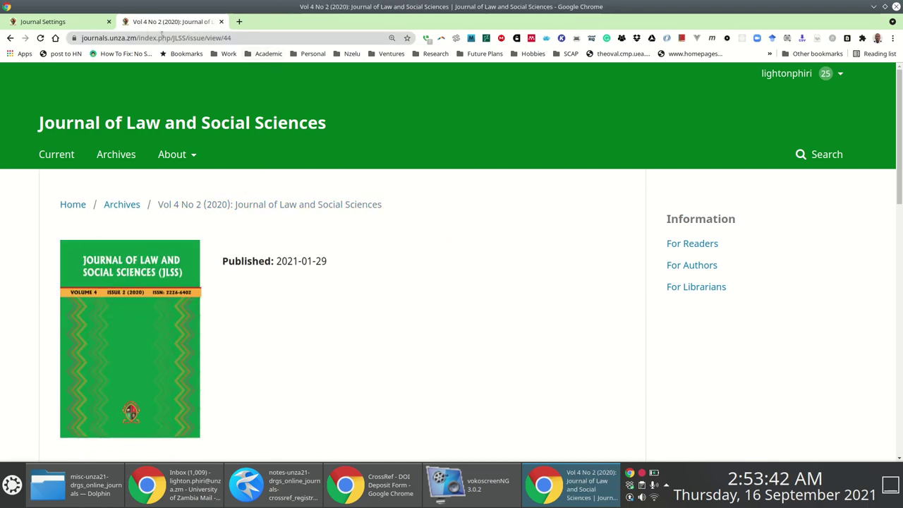
pyautogui.click(240, 40)
pyautogui.rightClick(233, 38)
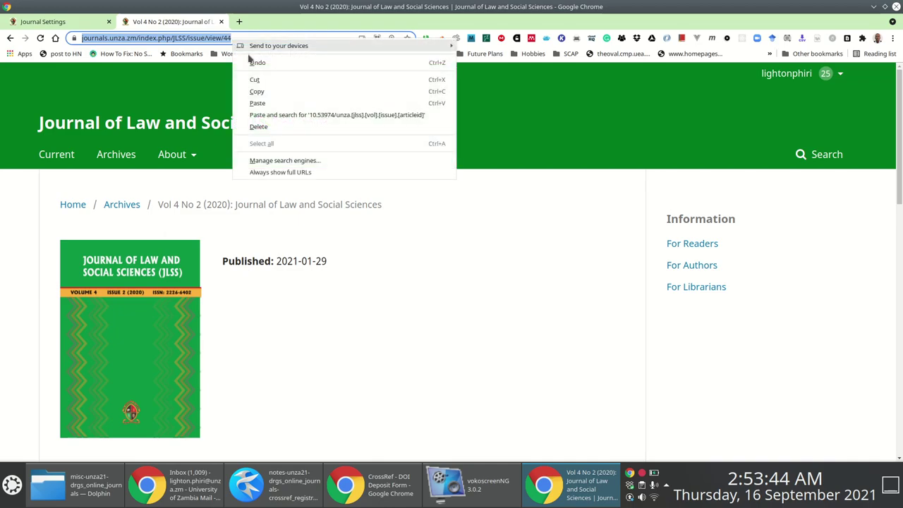
pyautogui.click(256, 88)
pyautogui.hotkey('alt', 'Tab')
pyautogui.hotkey('ctrl', 'v')
pyautogui.scroll(-3, 158, 296)
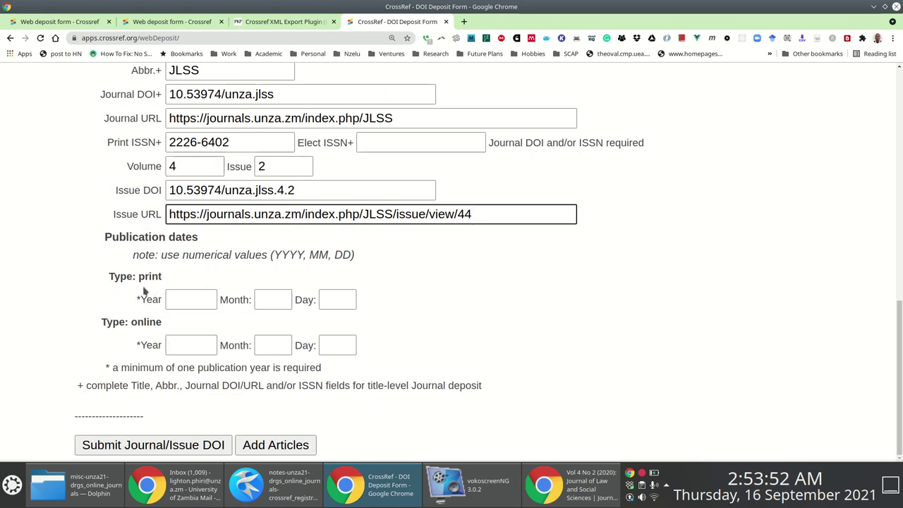
pyautogui.hotkey('alt', 'Tab')
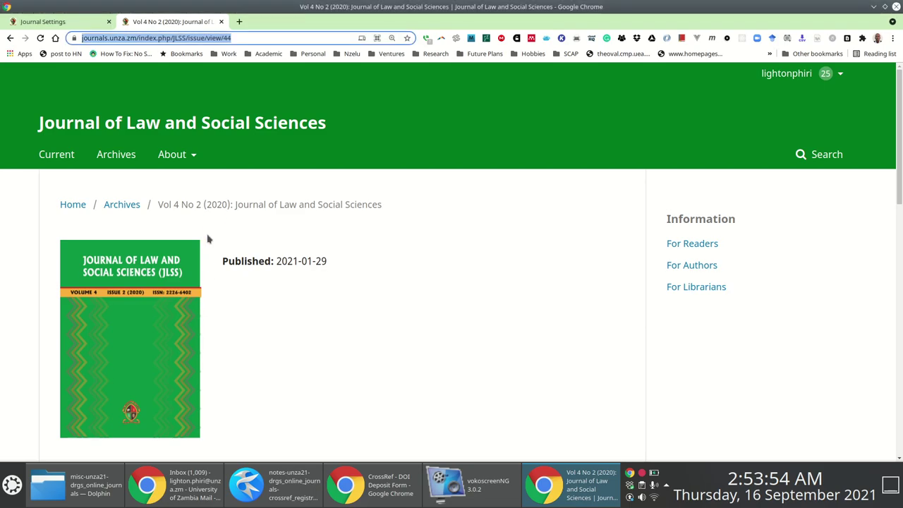
pyautogui.hotkey('alt', 'Tab')
pyautogui.hotkey('ctrl', 'v')
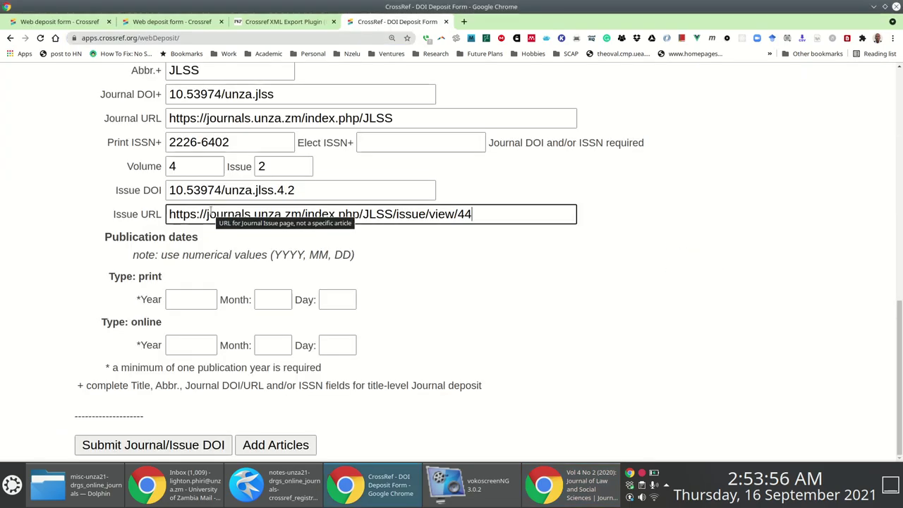
# Open the "Sexing African Time and Space" article page and select its published date, 2020-06-30.
pyautogui.hotkey('alt', 'Tab')
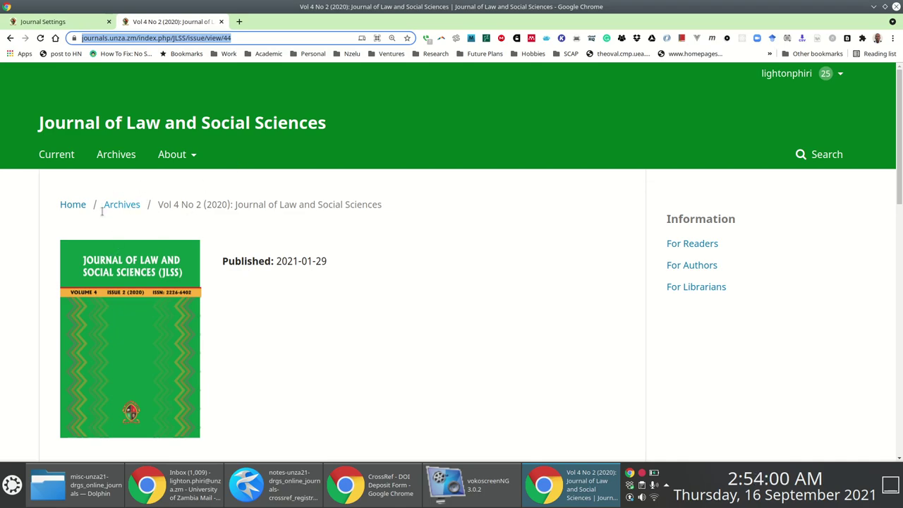
pyautogui.scroll(-6, 209, 211)
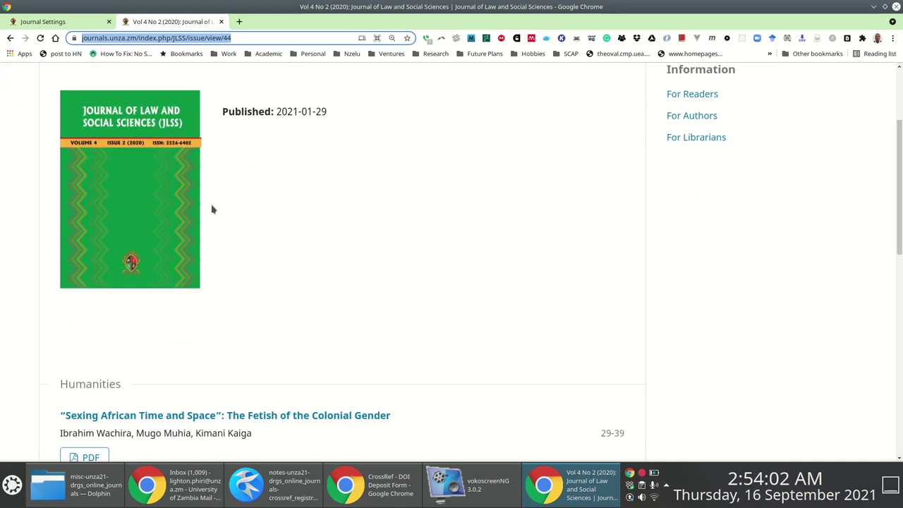
pyautogui.scroll(1, 416, 166)
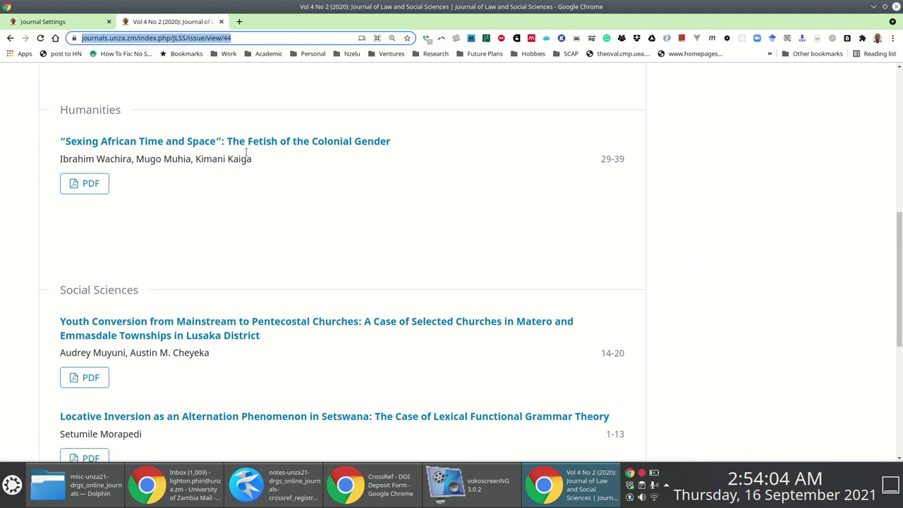
pyautogui.click(259, 142)
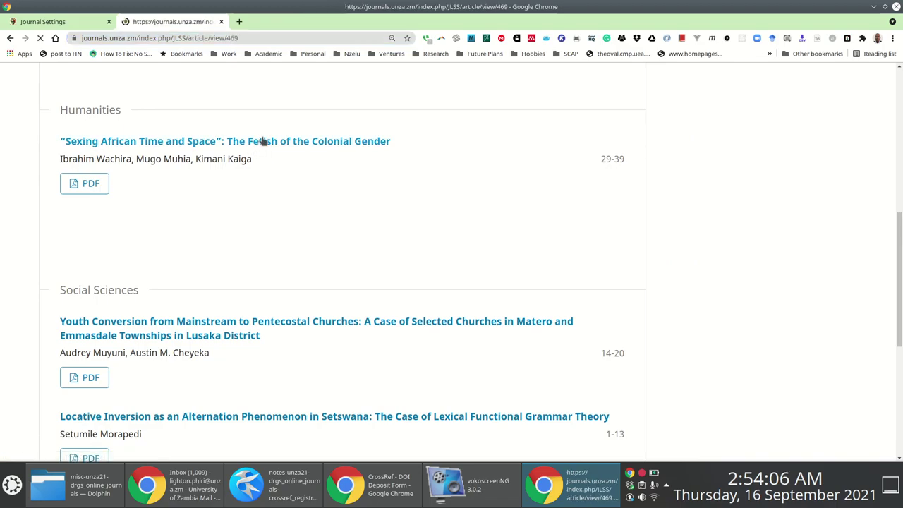
pyautogui.scroll(-3, 494, 247)
pyautogui.scroll(-4, 473, 241)
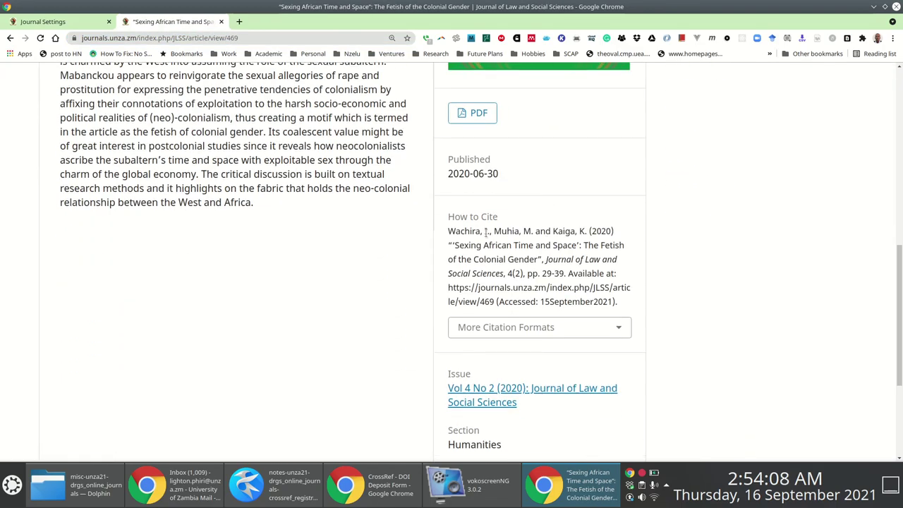
pyautogui.moveTo(510, 184); pyautogui.dragTo(437, 181)
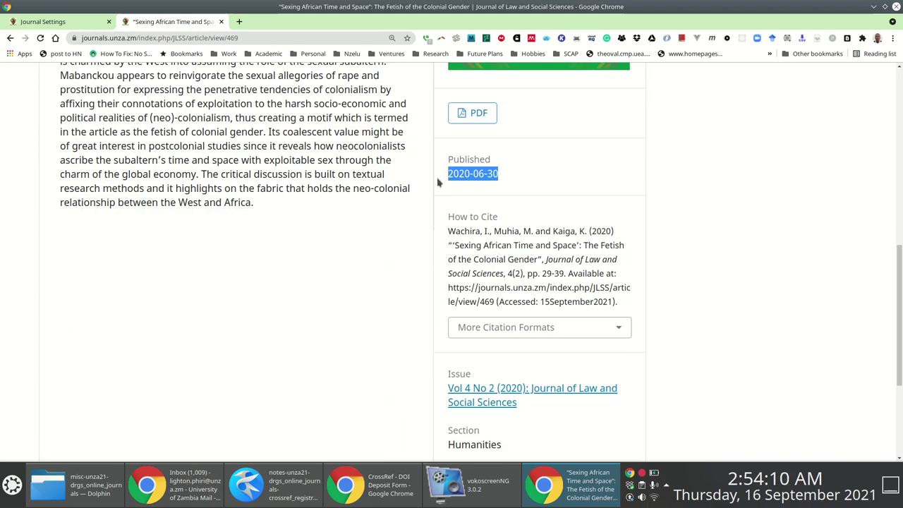
pyautogui.hotkey('alt', 'Tab')
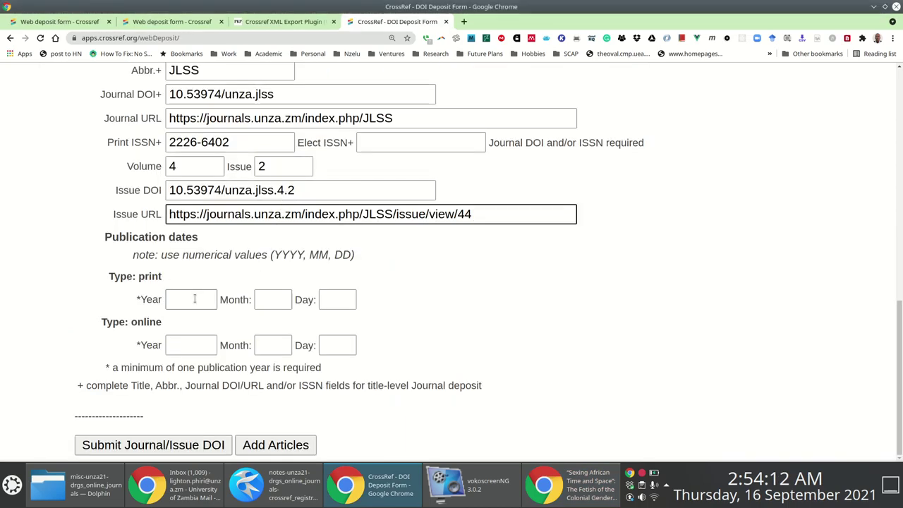
pyautogui.hotkey('alt', 'Tab')
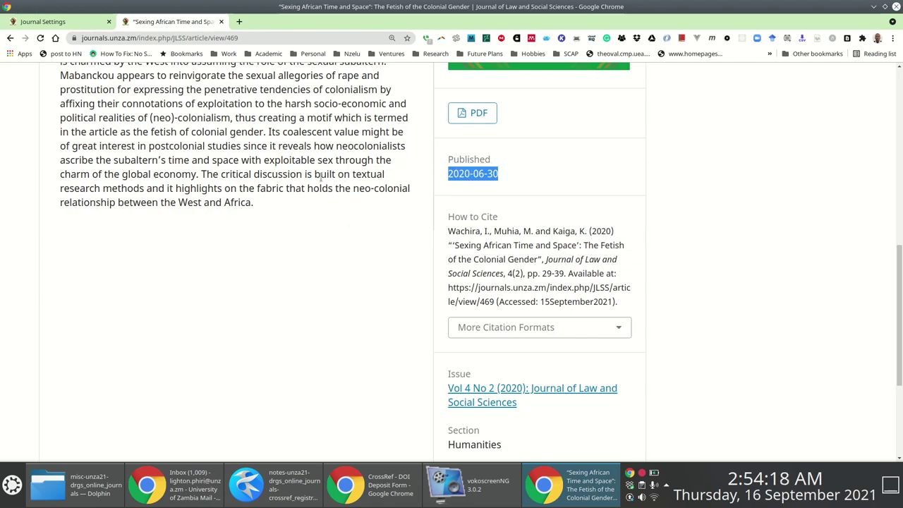
# Enter 2020, 06, 30 as the print publication year, month and day.
pyautogui.hotkey('alt', 'Tab')
pyautogui.click(180, 295)
pyautogui.write('2020')
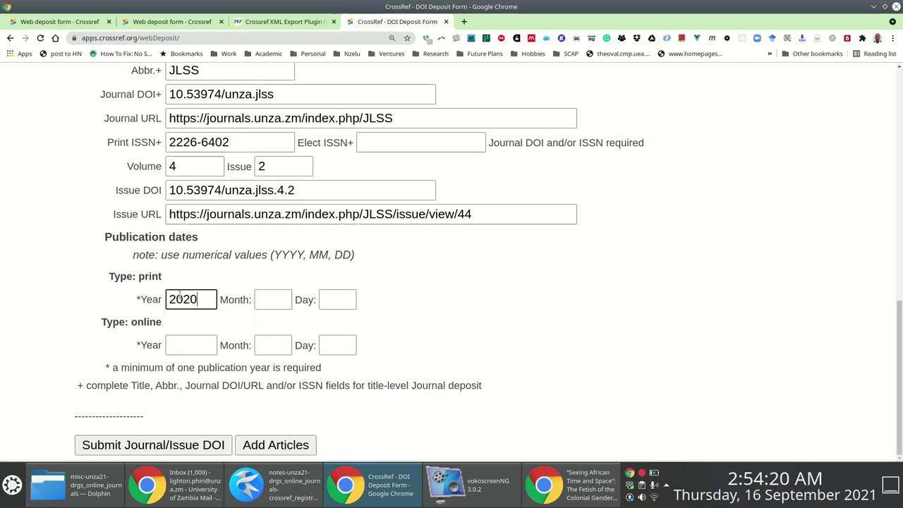
pyautogui.press('Tab')
pyautogui.write('06')
pyautogui.press('Tab')
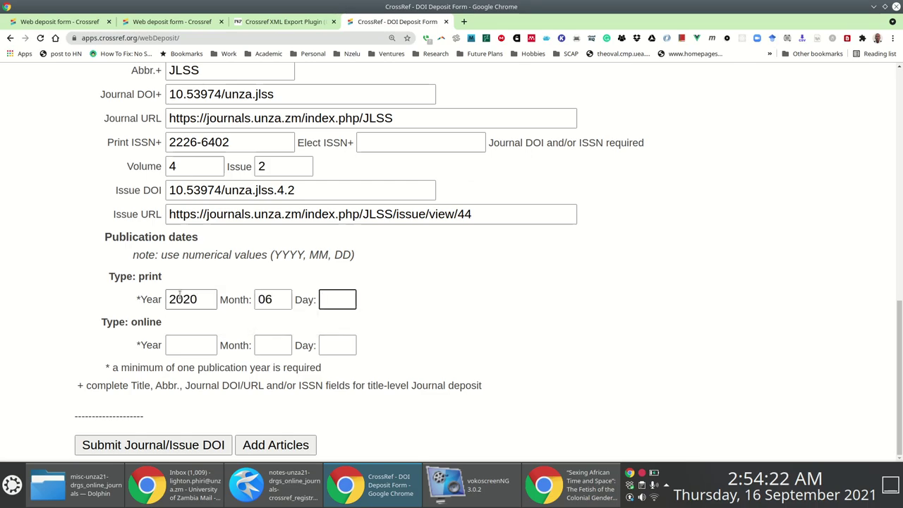
pyautogui.write('30')
# Enter 2020, 06, 30 as the online publication date.
pyautogui.hotkey('alt', 'Tab')
pyautogui.hotkey('alt', 'Tab')
pyautogui.click(189, 345)
pyautogui.write('2020')
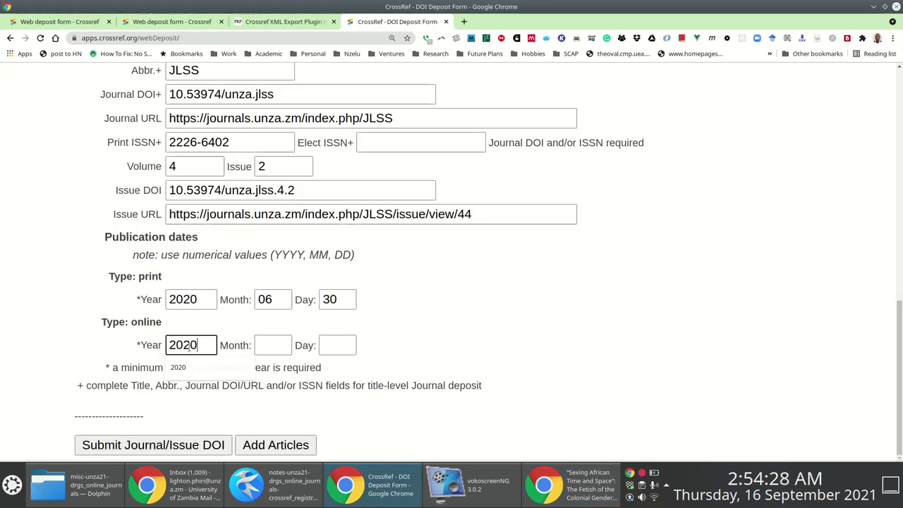
pyautogui.press('Tab')
pyautogui.write('0')
pyautogui.write('30')
pyautogui.press('Tab')
pyautogui.scroll(5, 274, 282)
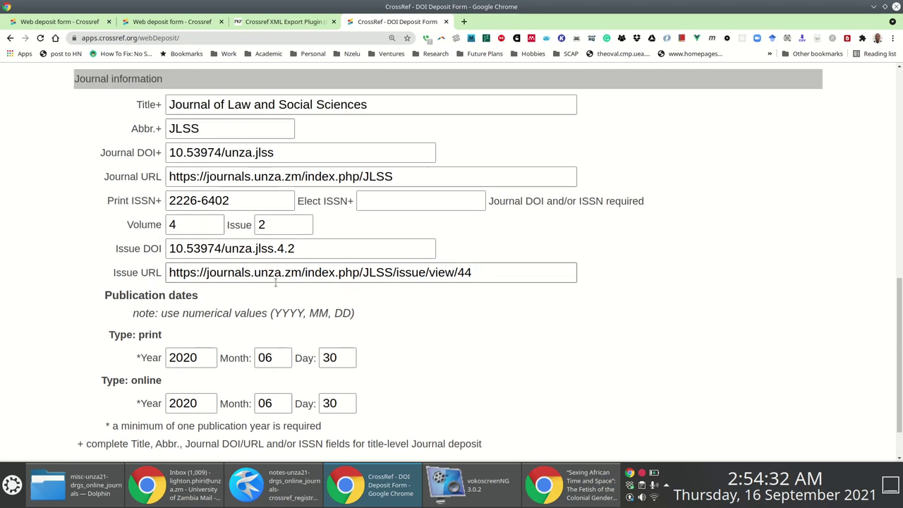
pyautogui.scroll(-3, 258, 264)
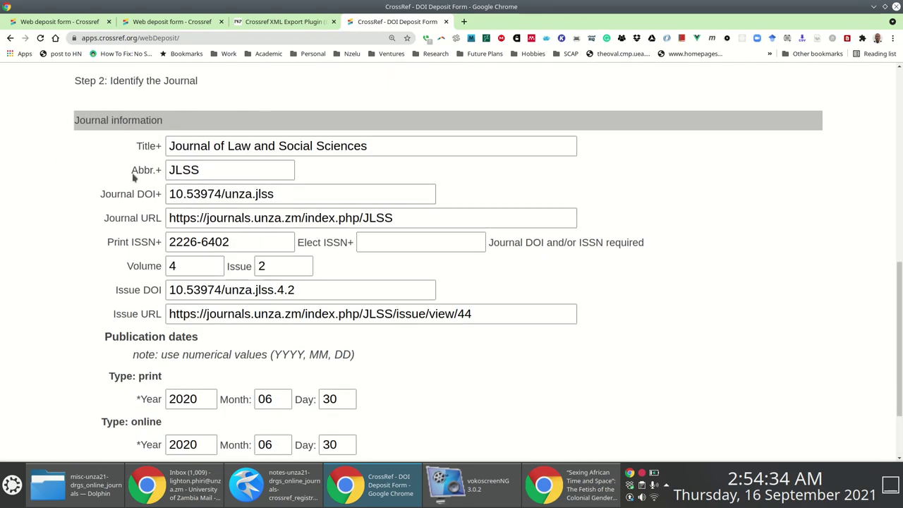
# Review the STEP 3: Submitting Content lines in the Kate registration notes.
pyautogui.click(275, 486)
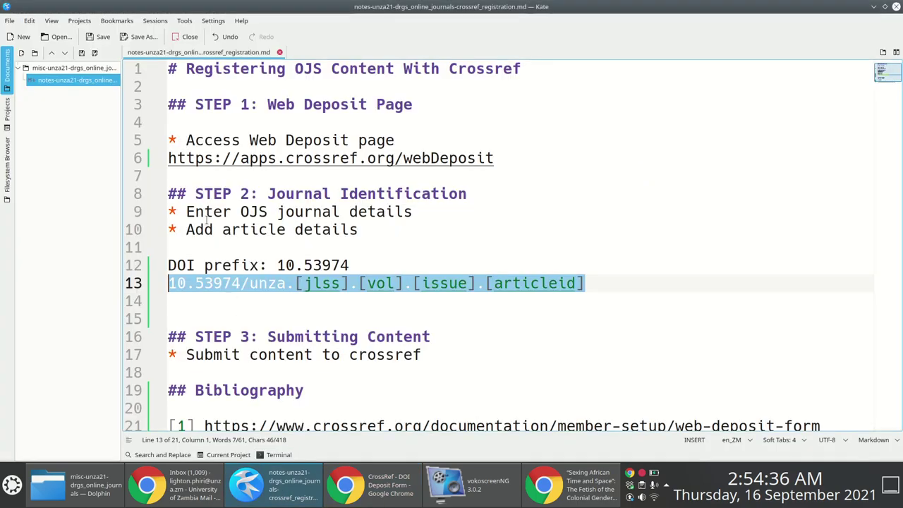
pyautogui.scroll(-1, 407, 292)
pyautogui.moveTo(426, 337); pyautogui.dragTo(161, 315)
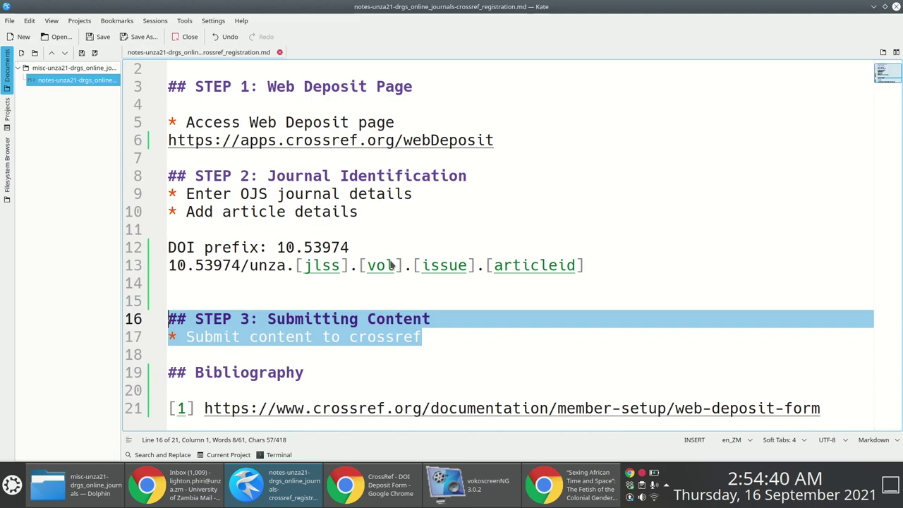
pyautogui.hotkey('alt', 'Tab')
# Verify Journal DOI 10.53974/unza.jlss and Issue DOI 10.53974/unza.jlss.4.2, then proceed to Add Articles.
pyautogui.scroll(-3, 423, 293)
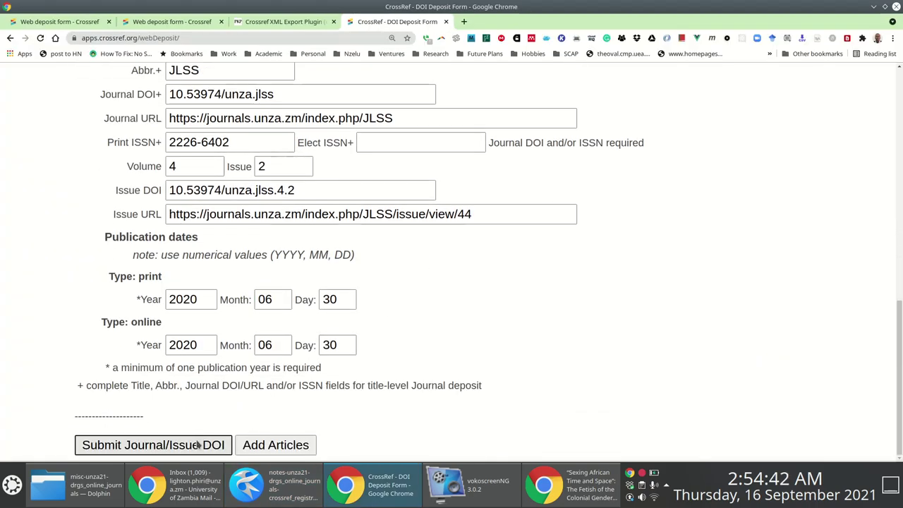
pyautogui.scroll(2, 265, 150)
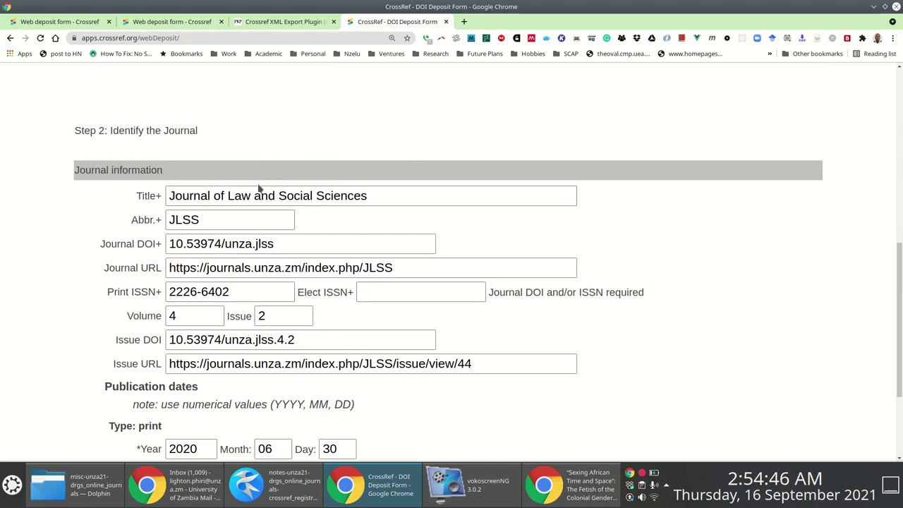
pyautogui.scroll(-2, 258, 188)
pyautogui.scroll(2, 282, 205)
pyautogui.scroll(-1, 289, 209)
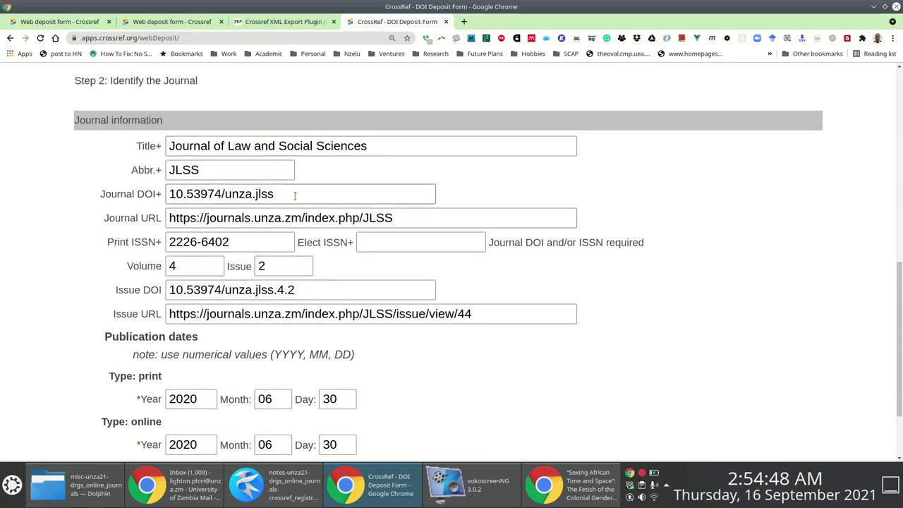
pyautogui.click(305, 194)
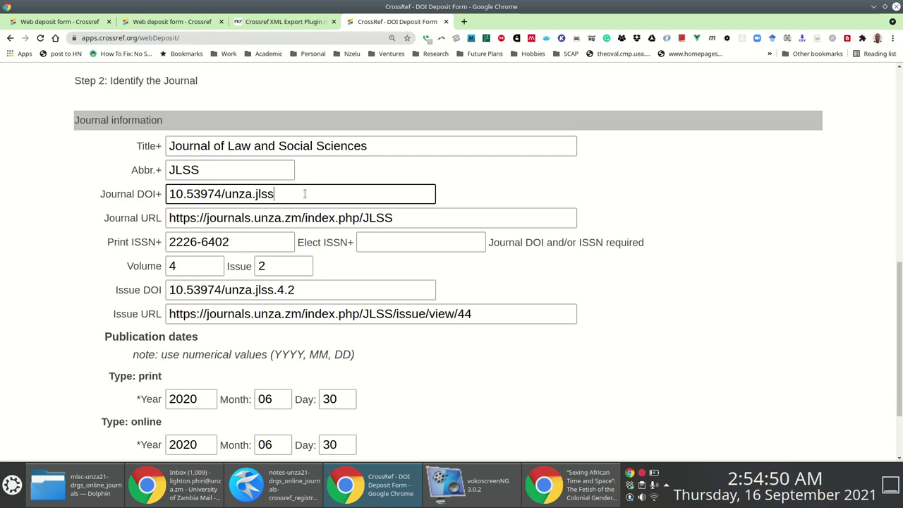
pyautogui.moveTo(305, 194); pyautogui.dragTo(151, 197)
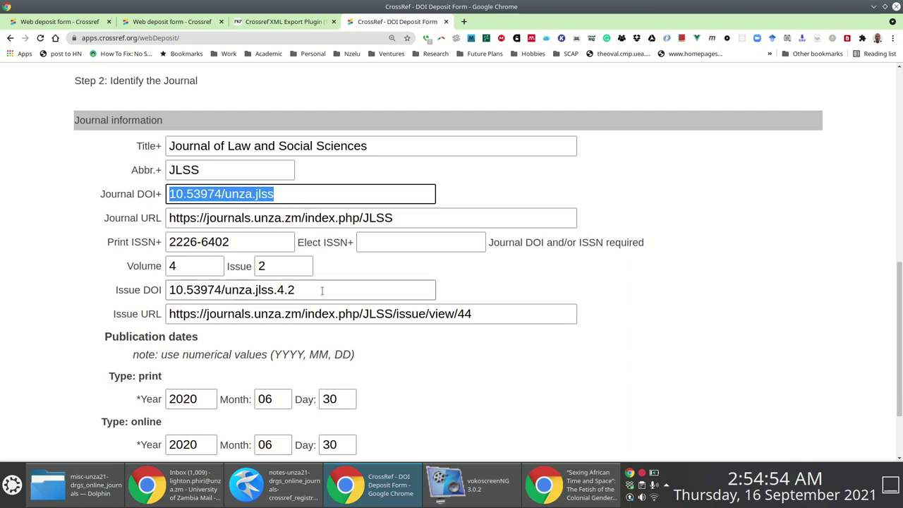
pyautogui.click(170, 289)
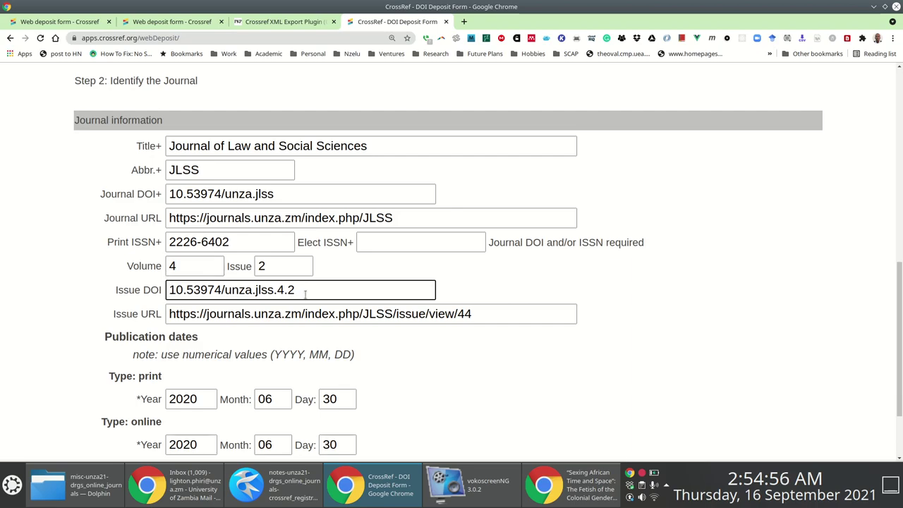
pyautogui.moveTo(305, 293); pyautogui.dragTo(95, 293)
pyautogui.scroll(-3, 383, 295)
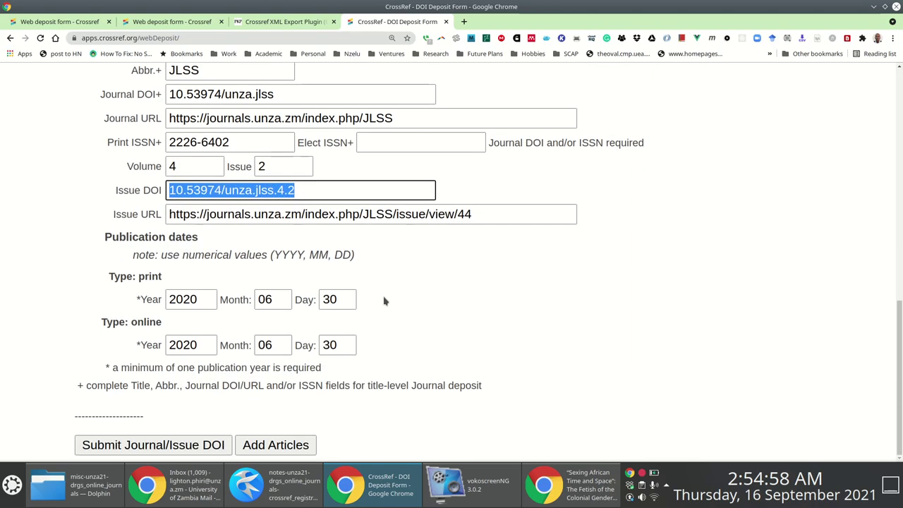
pyautogui.click(293, 444)
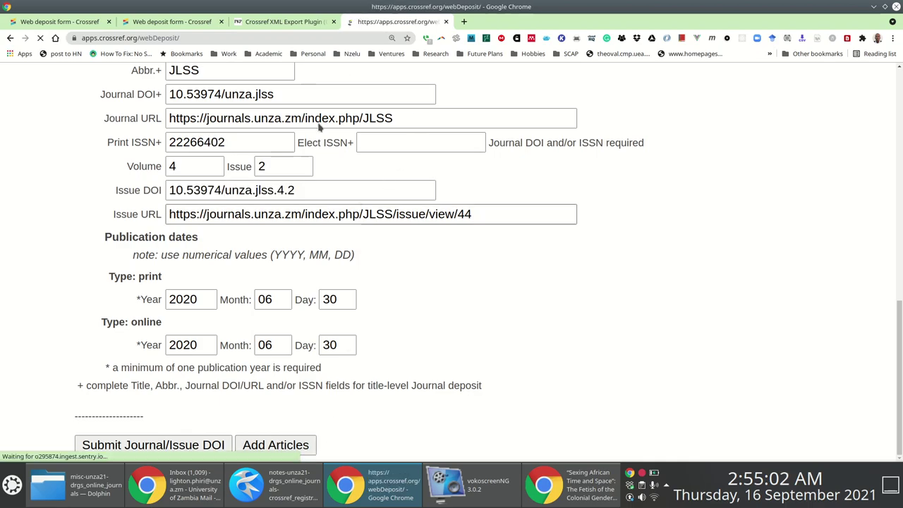
pyautogui.hotkey('alt', 'Tab')
pyautogui.hotkey('alt', 'Tab')
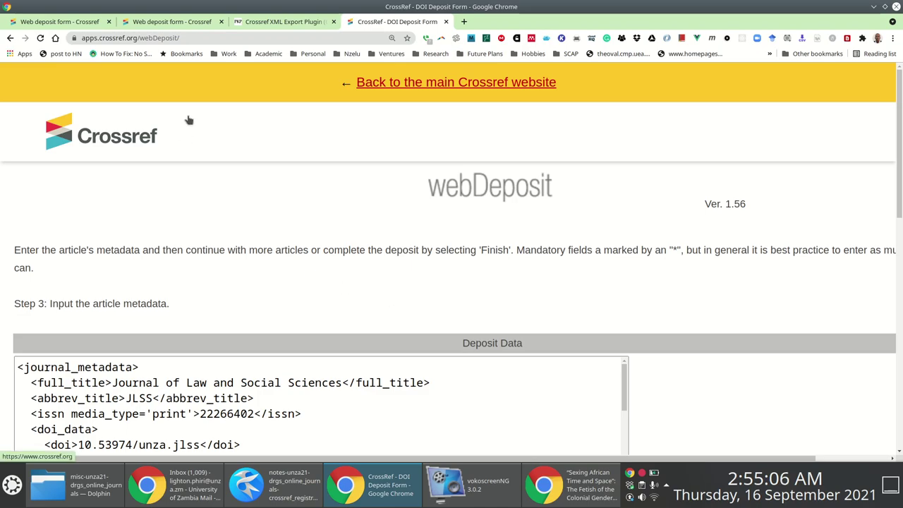
pyautogui.hotkey('alt', 'Tab')
pyautogui.hotkey('alt', 'Tab')
pyautogui.scroll(-3, 677, 178)
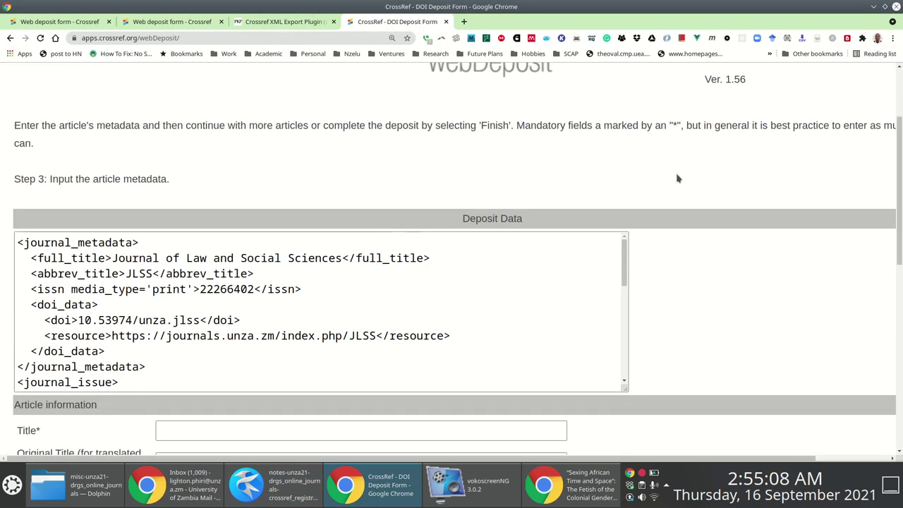
pyautogui.scroll(-6, 898, 203)
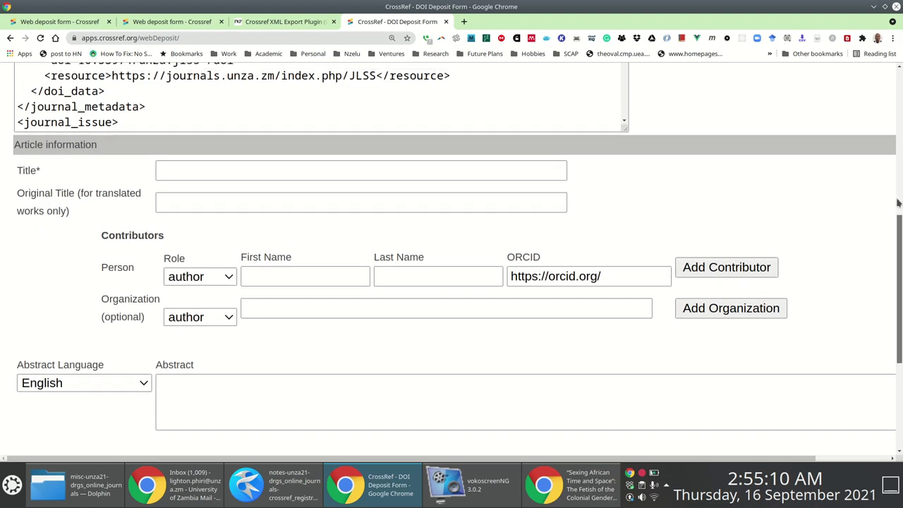
pyautogui.scroll(3, 896, 187)
pyautogui.scroll(-3, 893, 172)
pyautogui.scroll(3, 891, 180)
pyautogui.scroll(2, 628, 123)
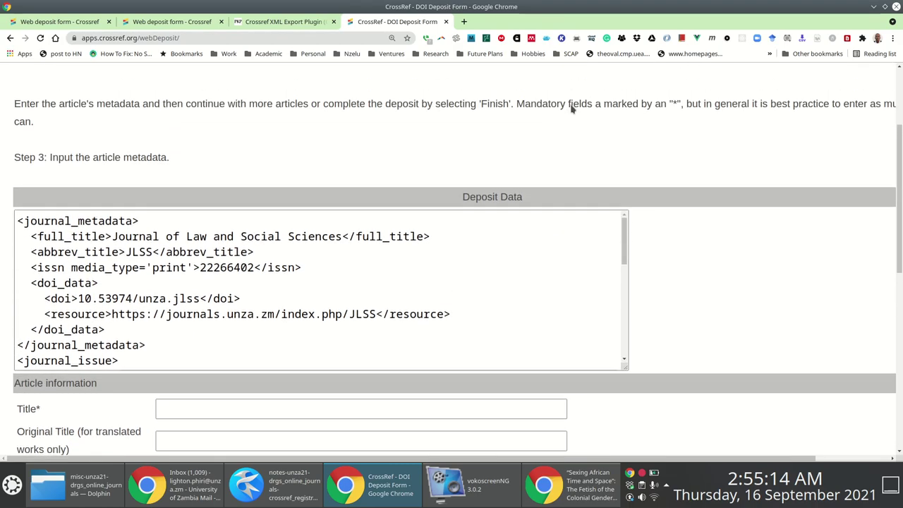
pyautogui.moveTo(18, 222); pyautogui.dragTo(182, 379)
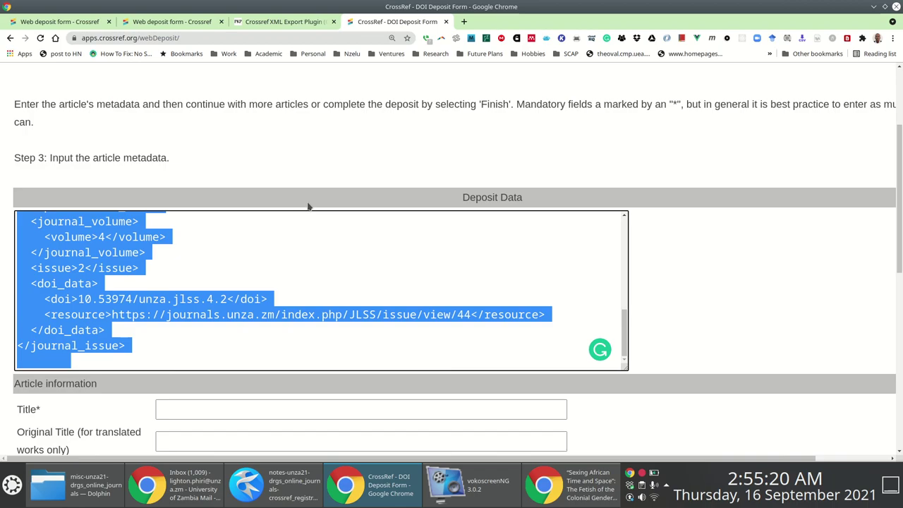
pyautogui.scroll(10, 213, 305)
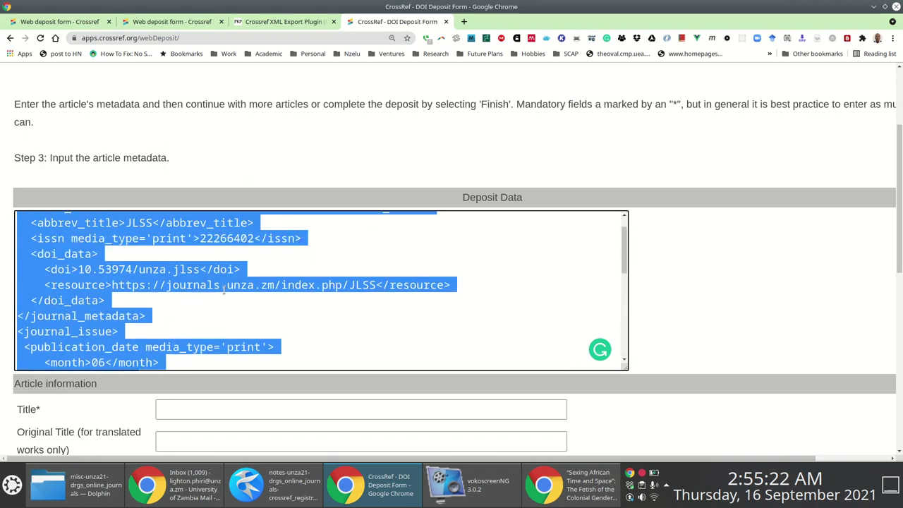
pyautogui.scroll(1, 226, 248)
pyautogui.scroll(-2, 324, 191)
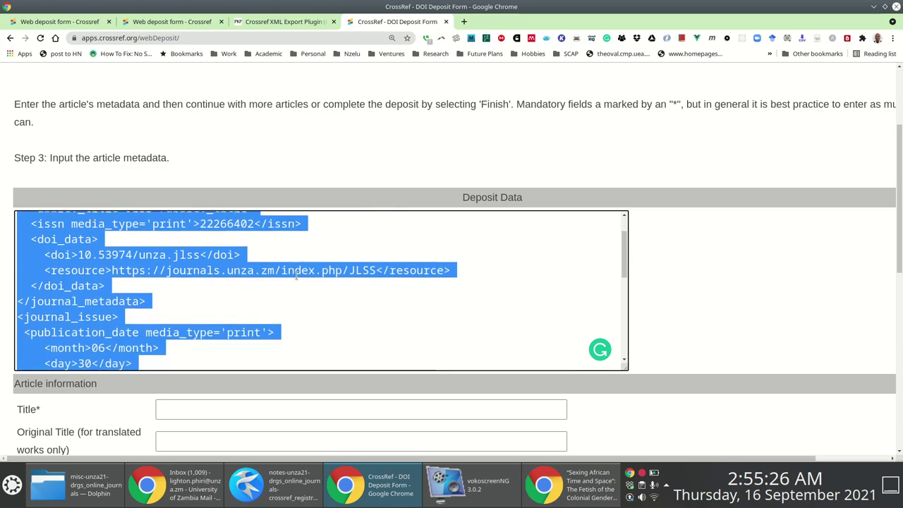
pyautogui.scroll(-5, 220, 279)
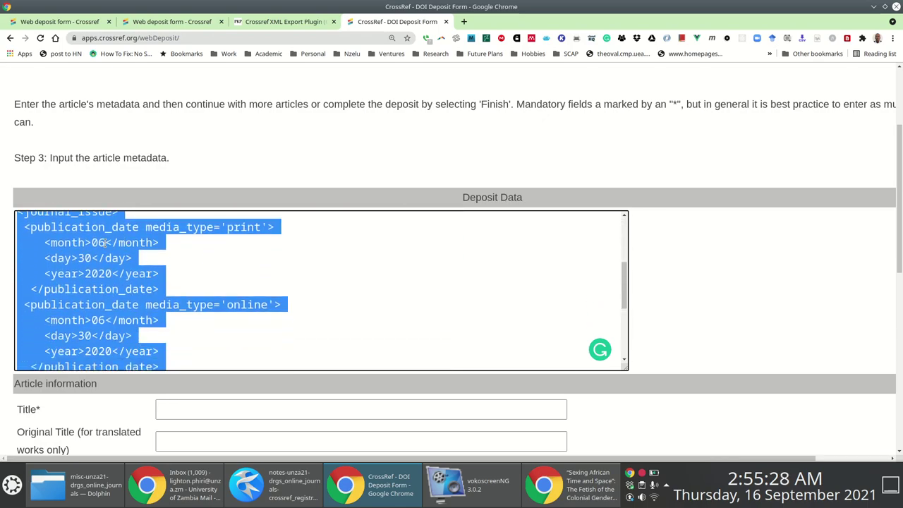
pyautogui.scroll(-3, 177, 254)
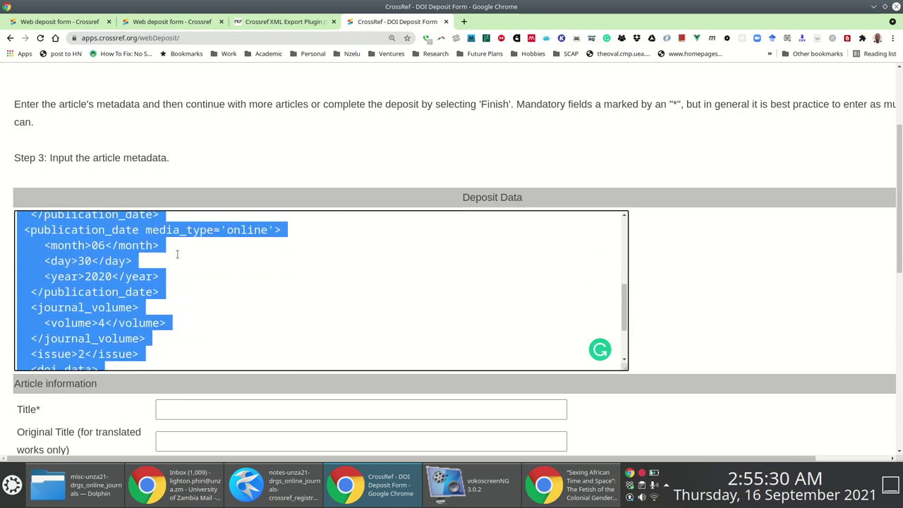
pyautogui.scroll(-1, 177, 255)
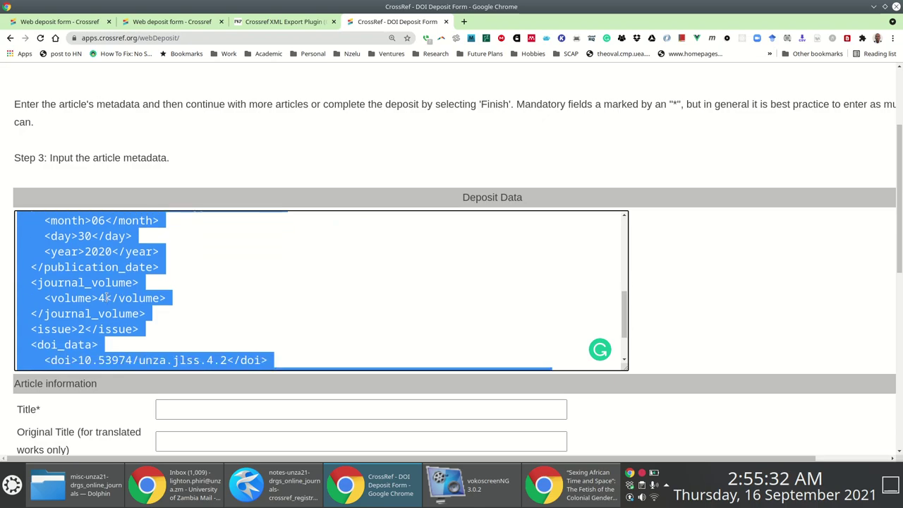
pyautogui.click(106, 326)
pyautogui.scroll(-2, 106, 324)
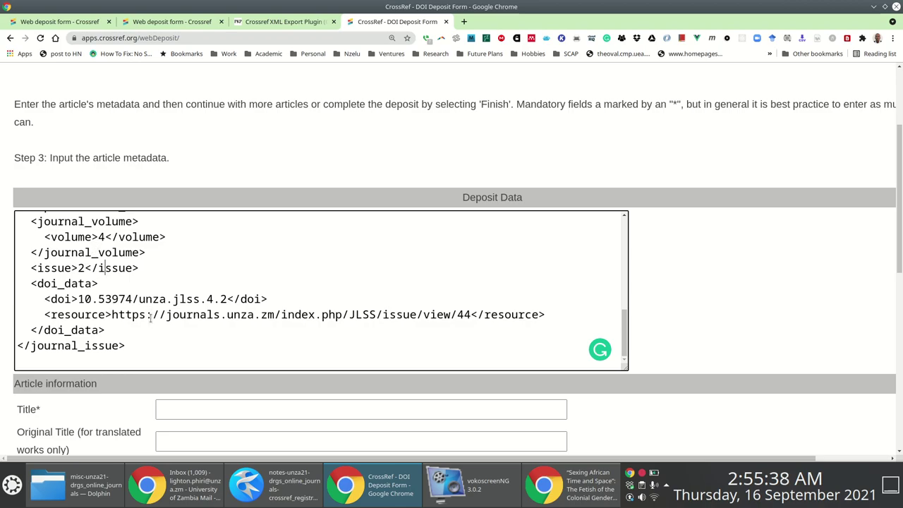
pyautogui.moveTo(110, 315); pyautogui.dragTo(358, 323)
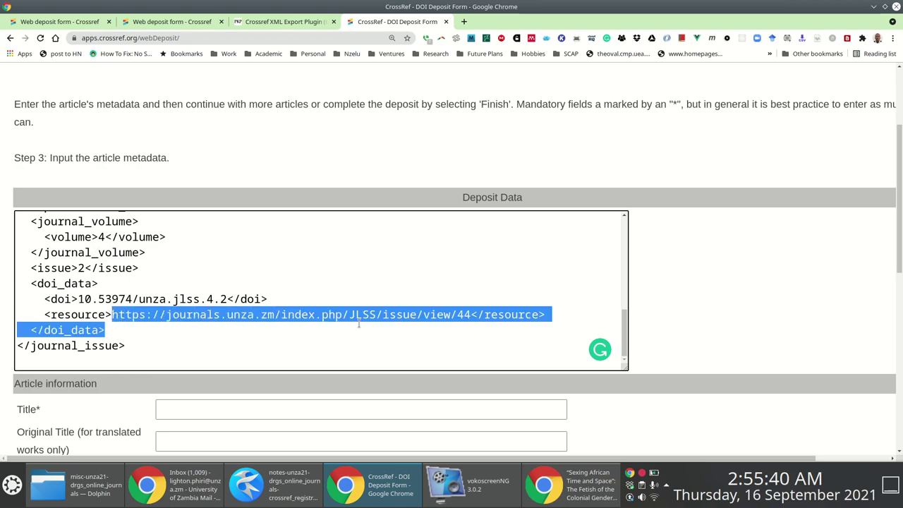
pyautogui.scroll(-3, 634, 254)
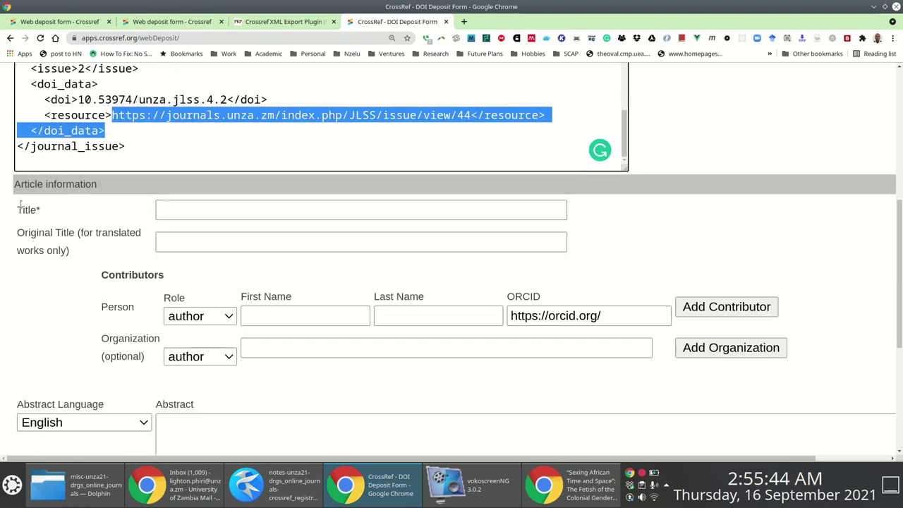
pyautogui.moveTo(17, 210); pyautogui.dragTo(190, 212)
# Copy the full title "Sexing African Time and Space": The Fetish of the Colonial Gender from the article page into Title*.
pyautogui.moveTo(473, 217); pyautogui.dragTo(21, 242)
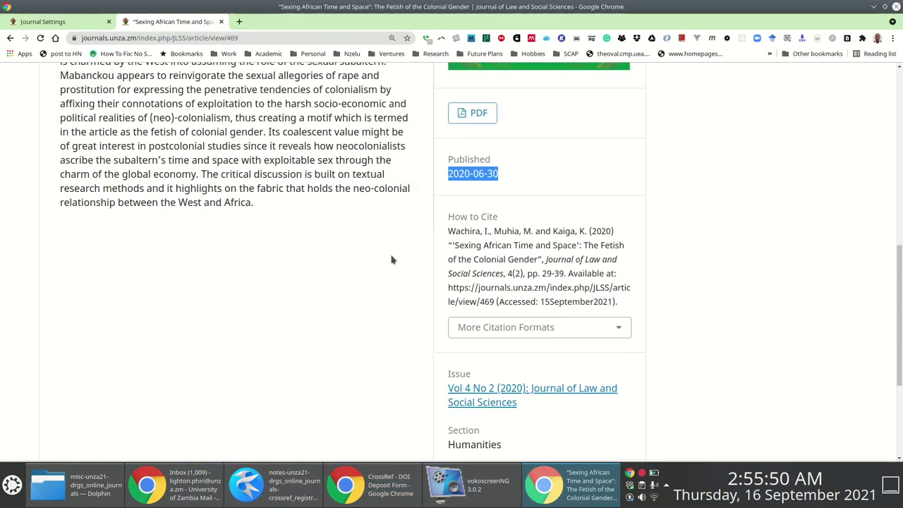
pyautogui.click(551, 494)
pyautogui.scroll(7, 305, 132)
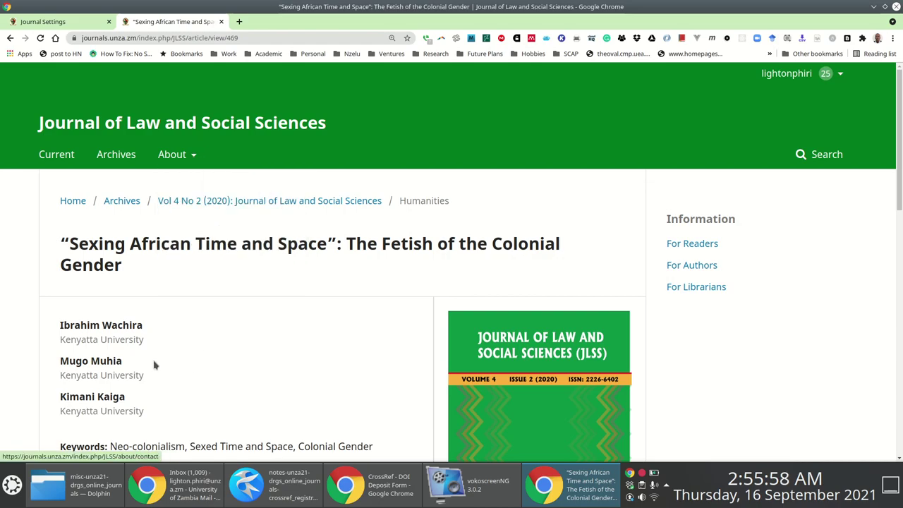
pyautogui.hotkey('alt', 'Tab')
pyautogui.click(34, 208)
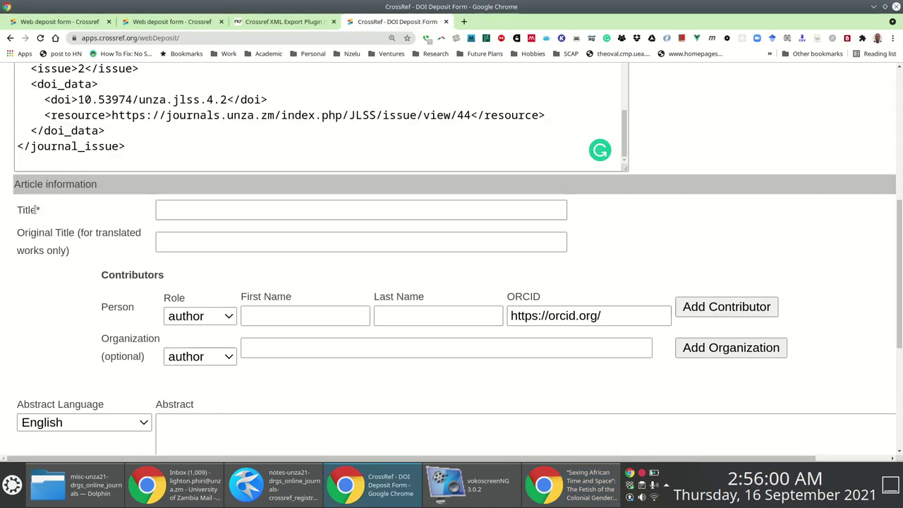
pyautogui.hotkey('alt', 'Tab')
pyautogui.moveTo(127, 270); pyautogui.dragTo(47, 250)
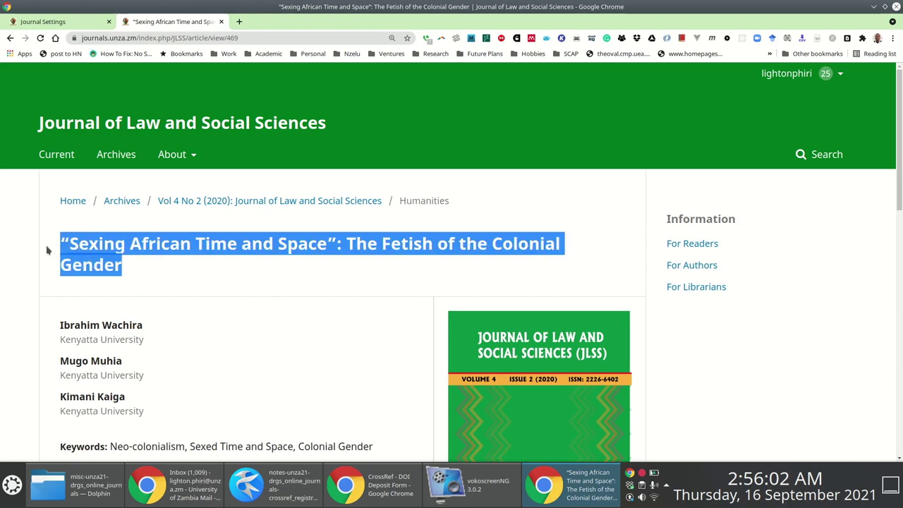
pyautogui.rightClick(125, 239)
pyautogui.click(128, 243)
pyautogui.hotkey('alt', 'Tab')
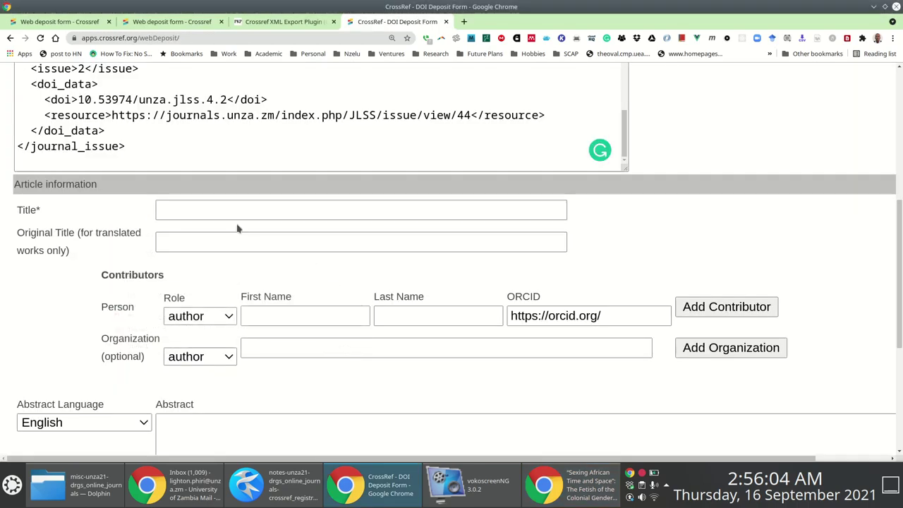
pyautogui.click(232, 212)
pyautogui.hotkey('ctrl', 'v')
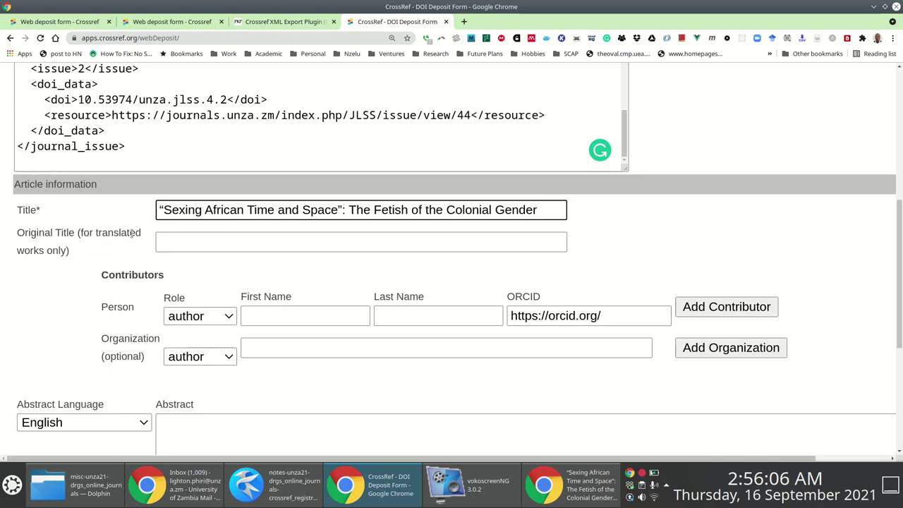
# Copy the first author's first name and surname from the article page into the contributor fields.
pyautogui.moveTo(218, 210); pyautogui.dragTo(158, 210)
pyautogui.click(158, 210)
pyautogui.scroll(-3, 242, 249)
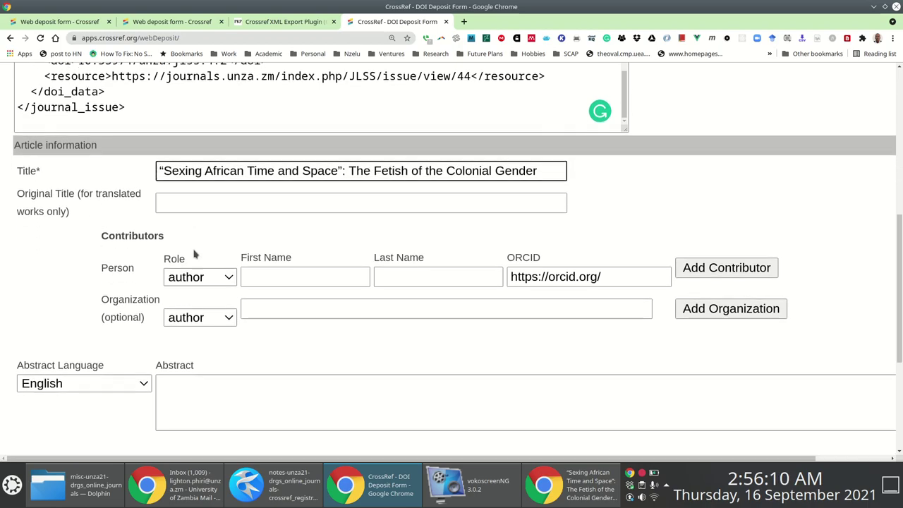
pyautogui.hotkey('alt', 'Tab')
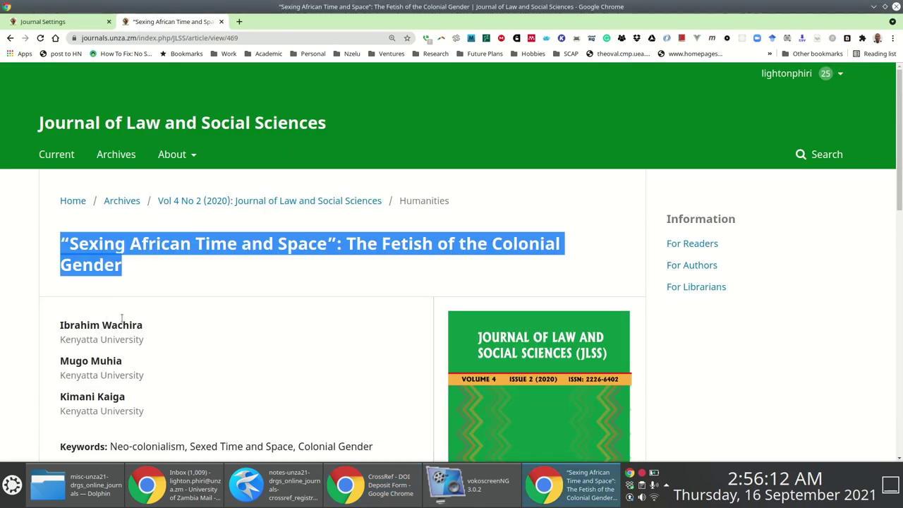
pyautogui.scroll(-3, 157, 283)
pyautogui.doubleClick(87, 200)
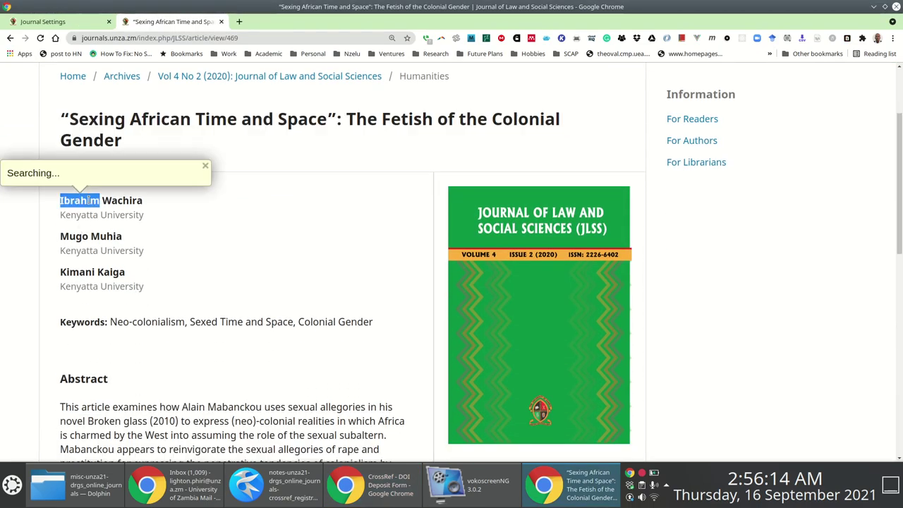
pyautogui.hotkey('alt', 'Tab')
pyautogui.click(286, 217)
pyautogui.hotkey('ctrl', 'v')
pyautogui.hotkey('alt', 'Tab')
pyautogui.doubleClick(132, 201)
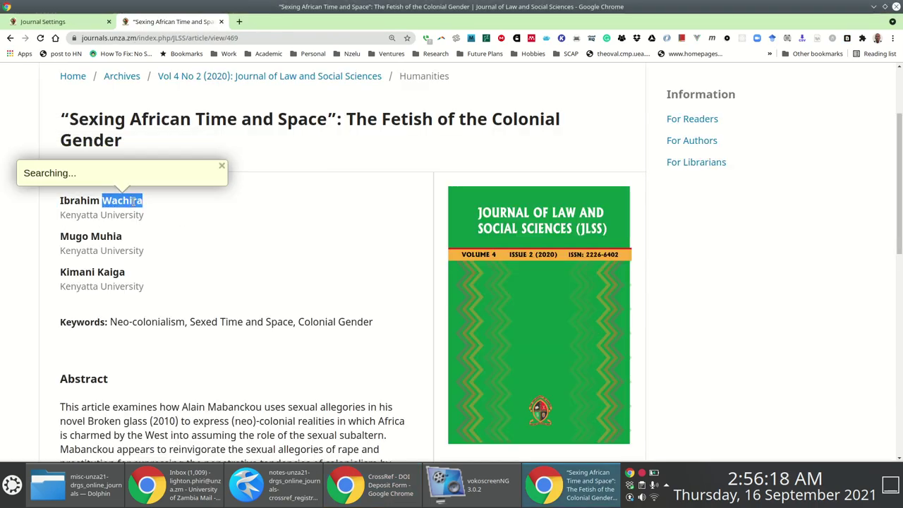
pyautogui.hotkey('alt', 'Tab')
pyautogui.click(409, 216)
pyautogui.hotkey('ctrl', 'v')
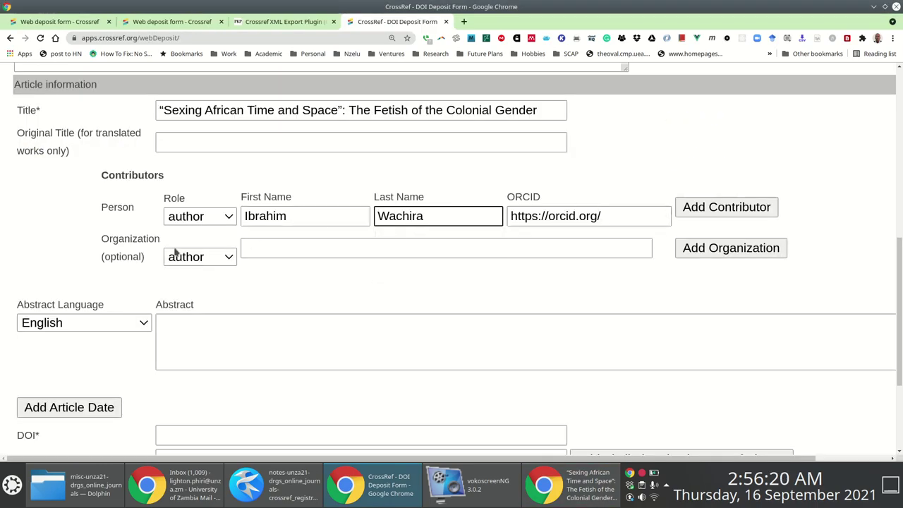
# Set the first author's Organization to Kenyatta University, copied from the article page.
pyautogui.click(332, 247)
pyautogui.hotkey('alt', 'Tab')
pyautogui.moveTo(151, 218); pyautogui.dragTo(55, 226)
pyautogui.click(55, 226)
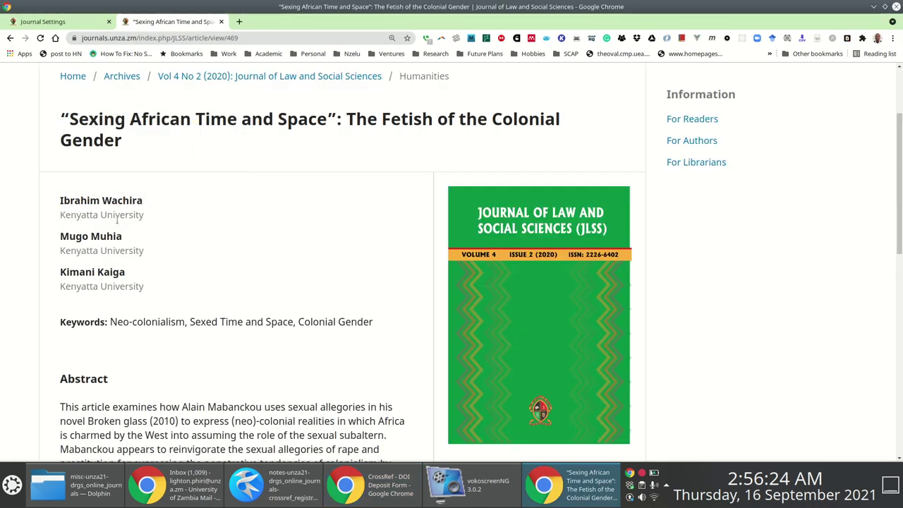
pyautogui.moveTo(65, 214); pyautogui.dragTo(59, 223)
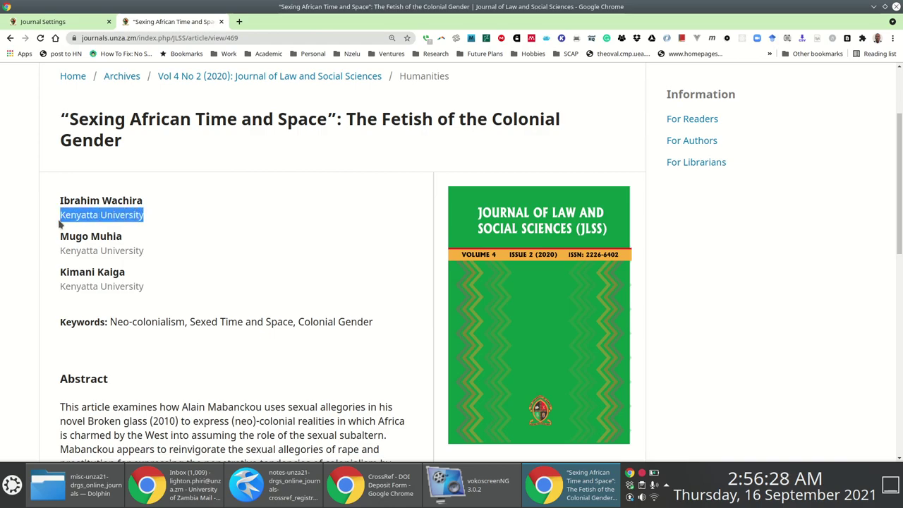
pyautogui.hotkey('alt', 'Tab')
pyautogui.click(284, 246)
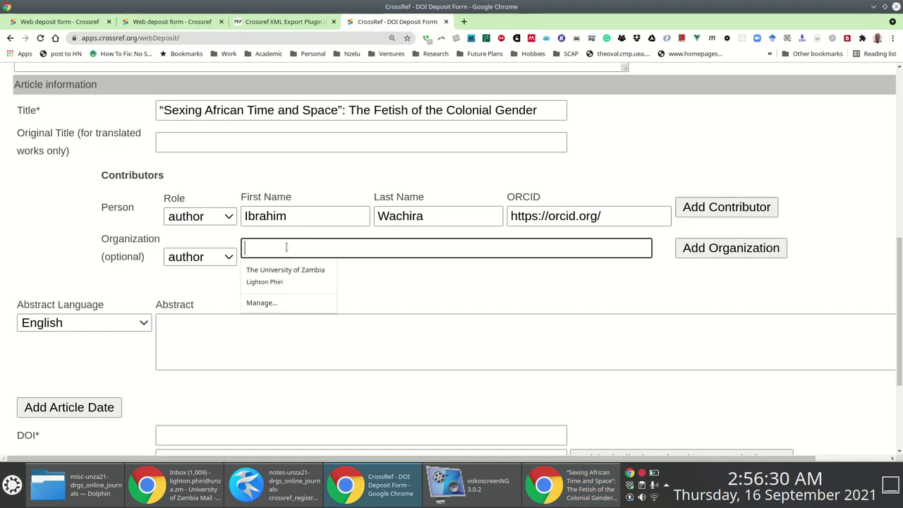
pyautogui.hotkey('ctrl', 'v')
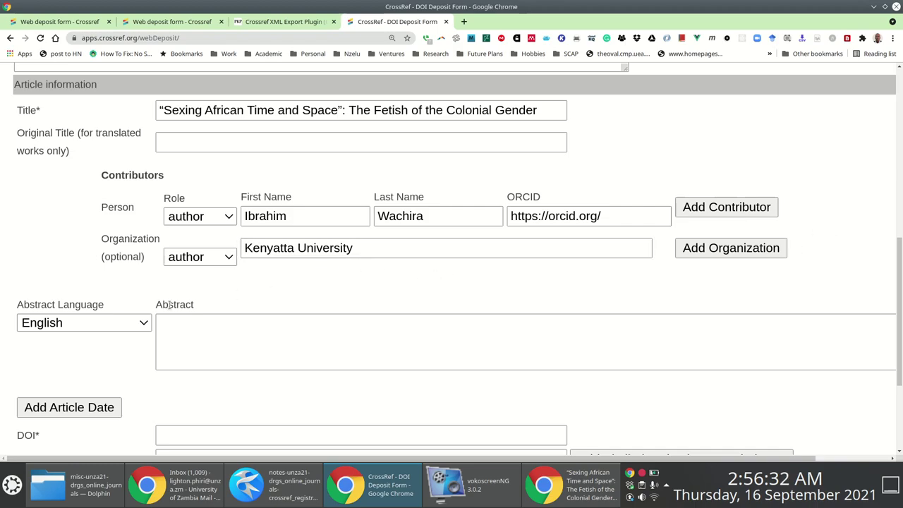
# Add a second contributor row, paste the second author's first name, and select their surname.
pyautogui.hotkey('alt', 'Tab')
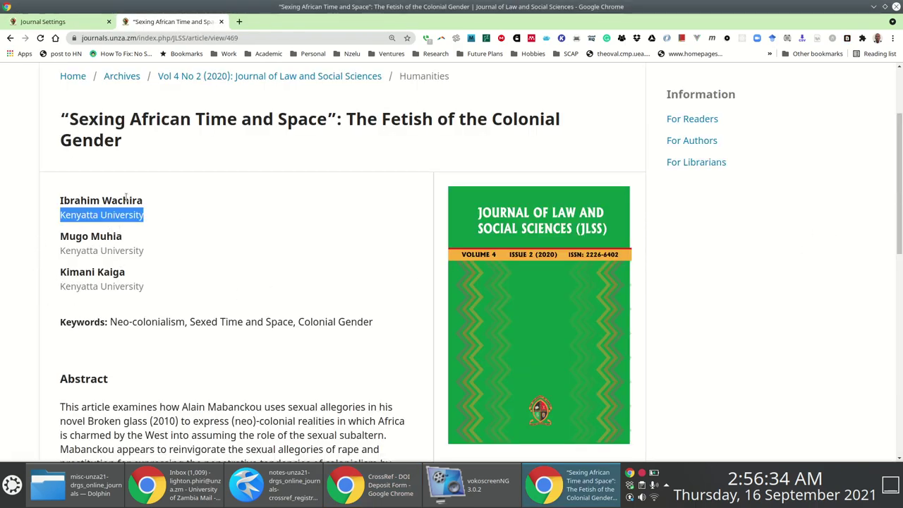
pyautogui.hotkey('alt', 'Tab')
pyautogui.click(726, 206)
pyautogui.hotkey('alt', 'Tab')
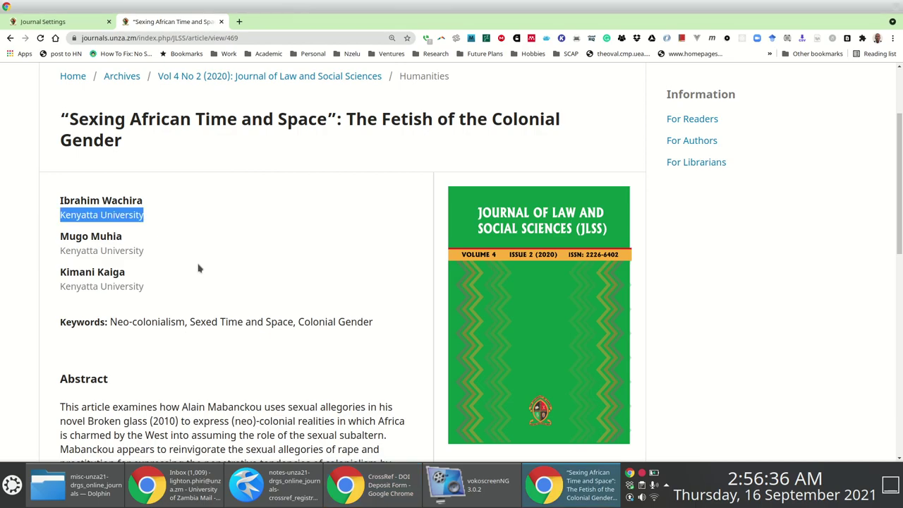
pyautogui.doubleClick(64, 238)
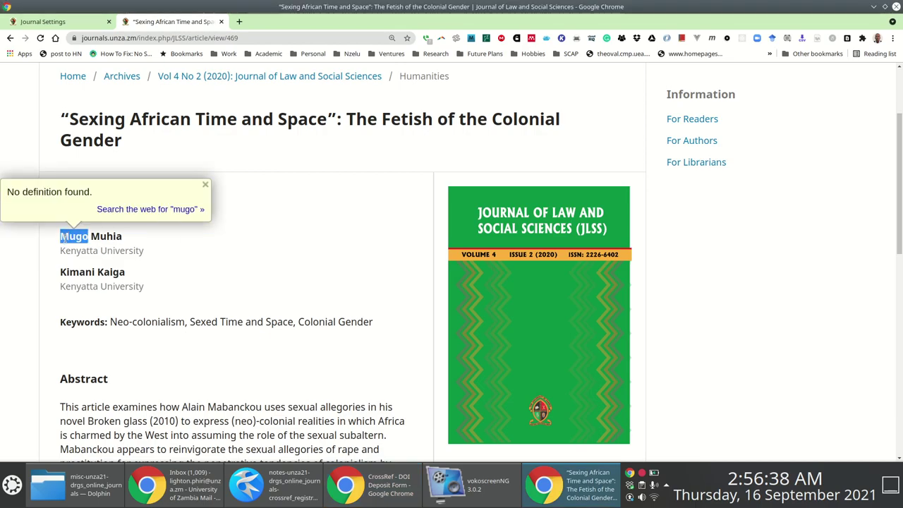
pyautogui.hotkey('alt', 'Tab')
pyautogui.click(283, 296)
pyautogui.hotkey('ctrl', 'v')
pyautogui.hotkey('alt', 'Tab')
pyautogui.doubleClick(106, 236)
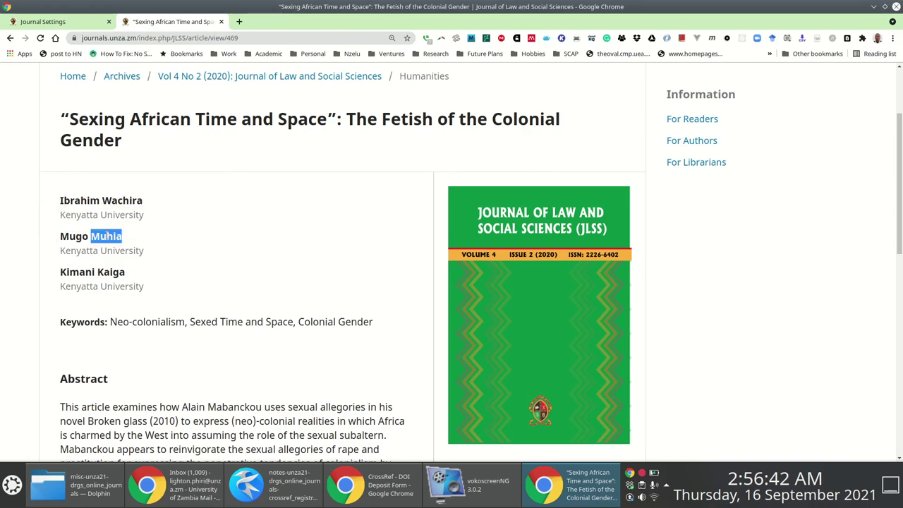
# Paste the second author's surname and give them the affiliation Kenyatta University.
pyautogui.hotkey('alt', 'Tab')
pyautogui.click(446, 296)
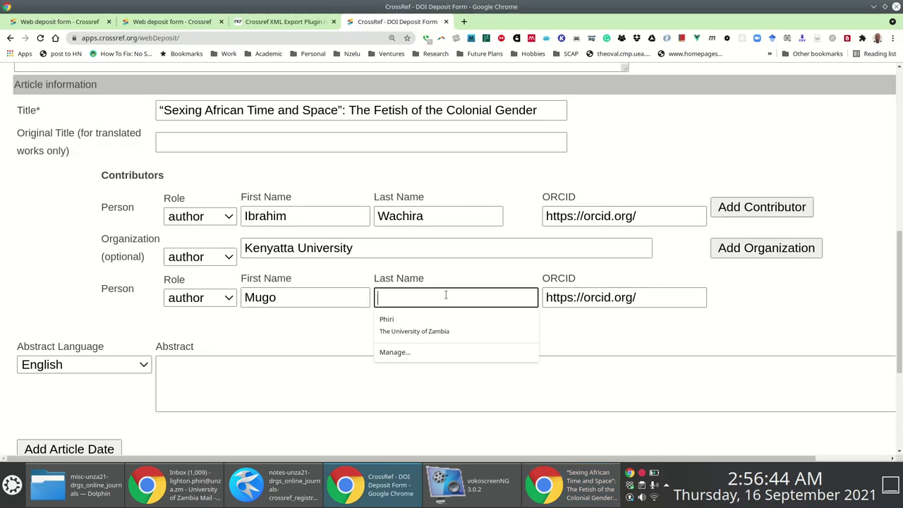
pyautogui.hotkey('ctrl', 'v')
pyautogui.click(772, 261)
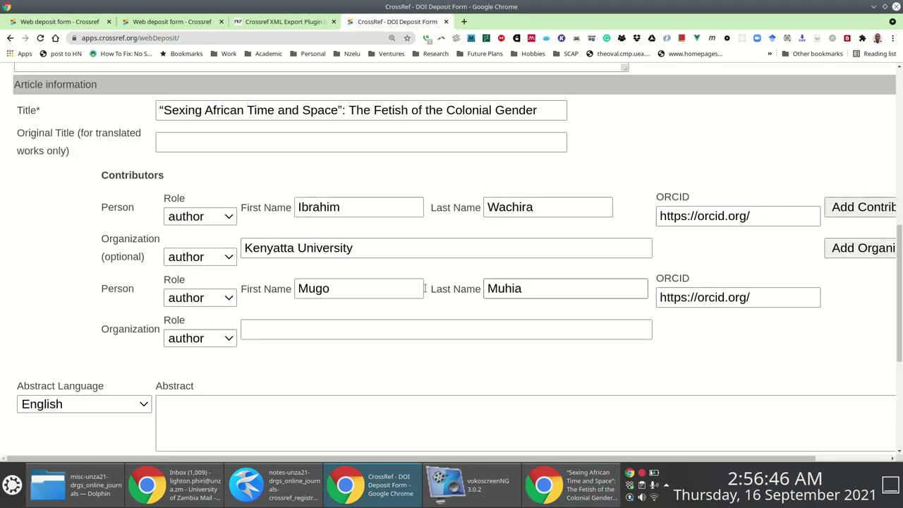
pyautogui.scroll(-3, 383, 157)
pyautogui.hotkey('alt', 'Tab')
pyautogui.moveTo(149, 253); pyautogui.dragTo(58, 256)
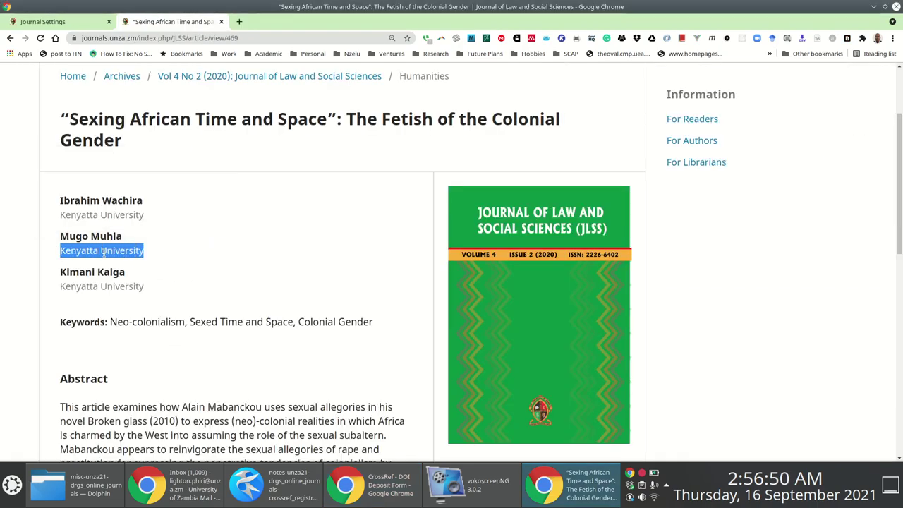
pyautogui.hotkey('alt', 'Tab')
pyautogui.click(323, 227)
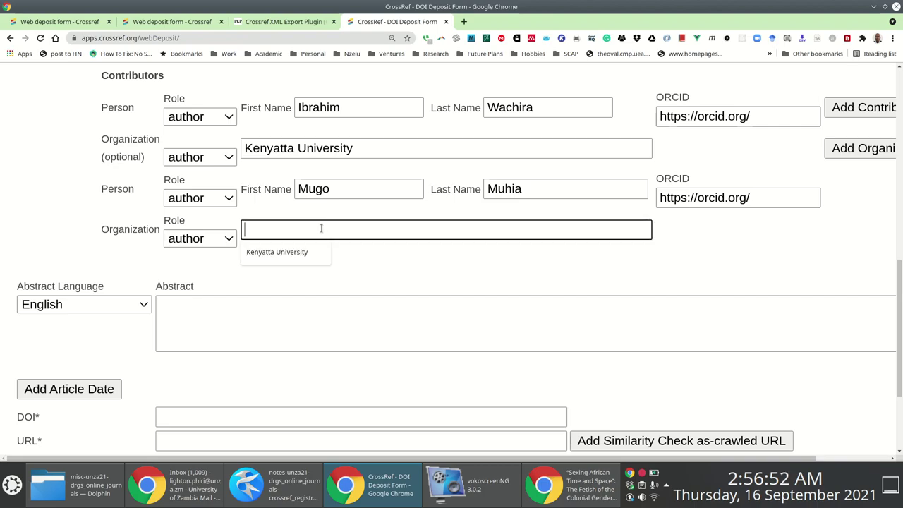
pyautogui.hotkey('ctrl', 'v')
# Add a third contributor row and paste the third author's first name from the article page.
pyautogui.click(867, 108)
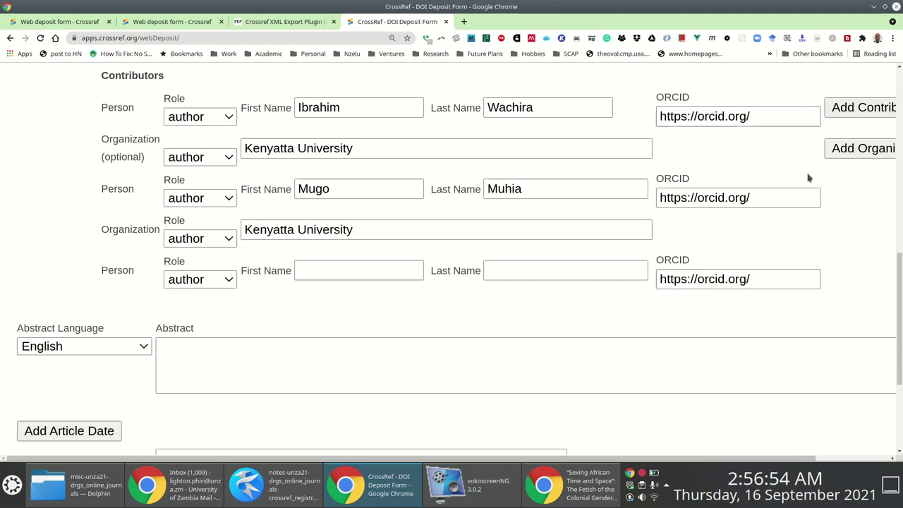
pyautogui.hotkey('ctrl', '-')
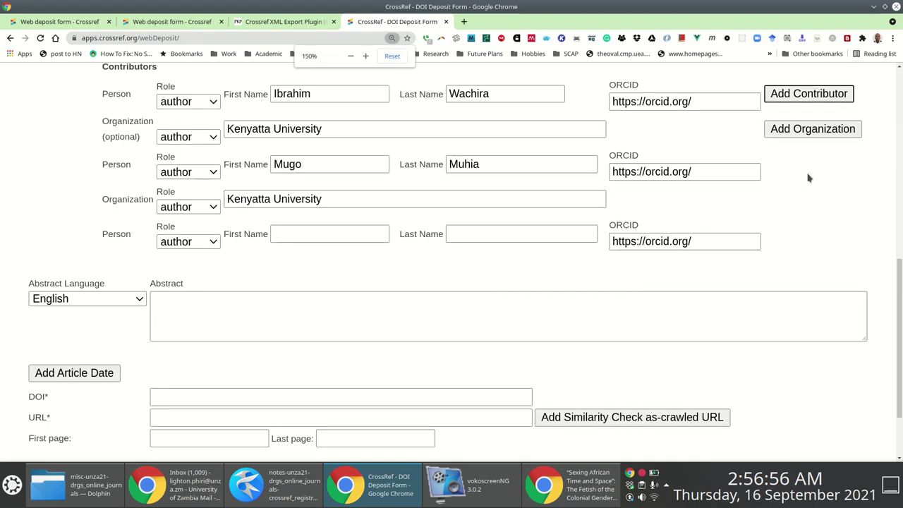
pyautogui.hotkey('ctrl', '-')
pyautogui.scroll(3, 740, 177)
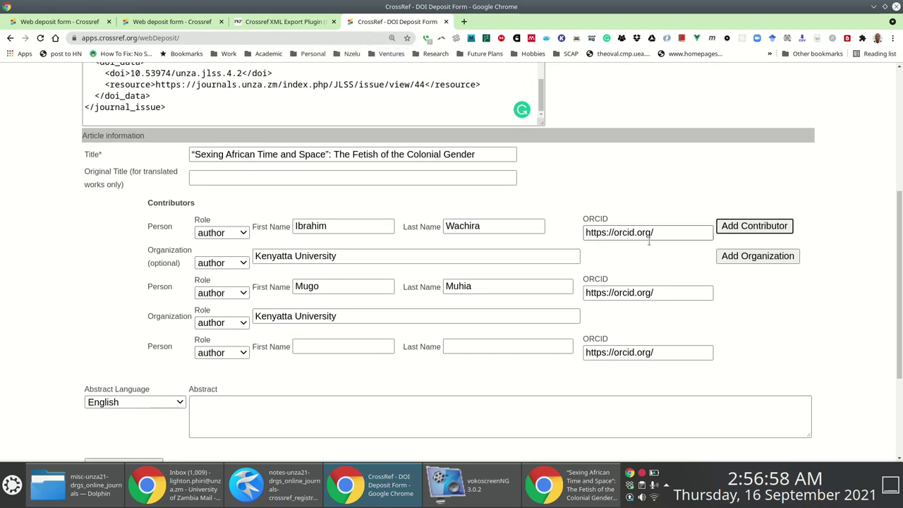
pyautogui.scroll(-1, 648, 241)
pyautogui.click(324, 319)
pyautogui.hotkey('alt', 'Tab')
pyautogui.doubleClick(87, 274)
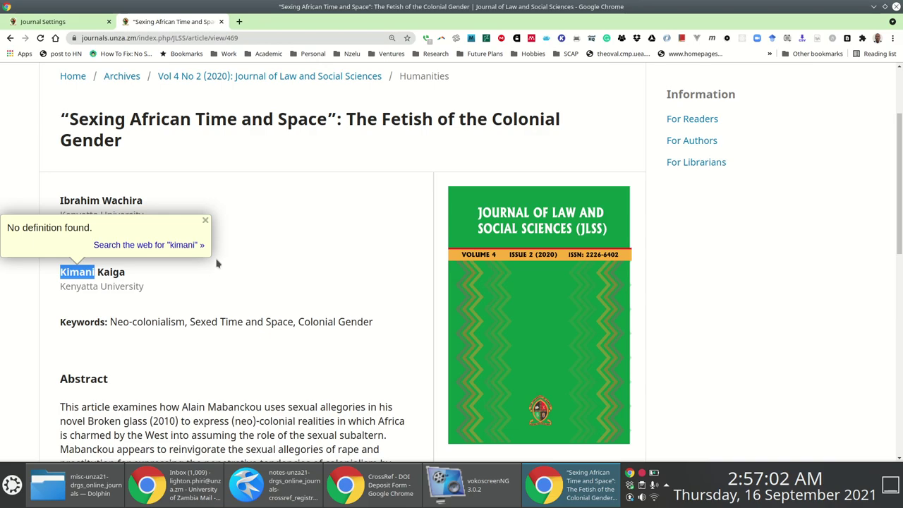
pyautogui.hotkey('ctrl', 'c')
pyautogui.hotkey('alt', 'Tab')
pyautogui.click(320, 319)
pyautogui.hotkey('ctrl', 'v')
# Copy the third author's surname from the article page into the last name field.
pyautogui.hotkey('alt', 'Tab')
pyautogui.doubleClick(111, 272)
pyautogui.hotkey('ctrl', 'c')
pyautogui.hotkey('alt', 'Tab')
pyautogui.click(504, 322)
pyautogui.hotkey('ctrl', 'v')
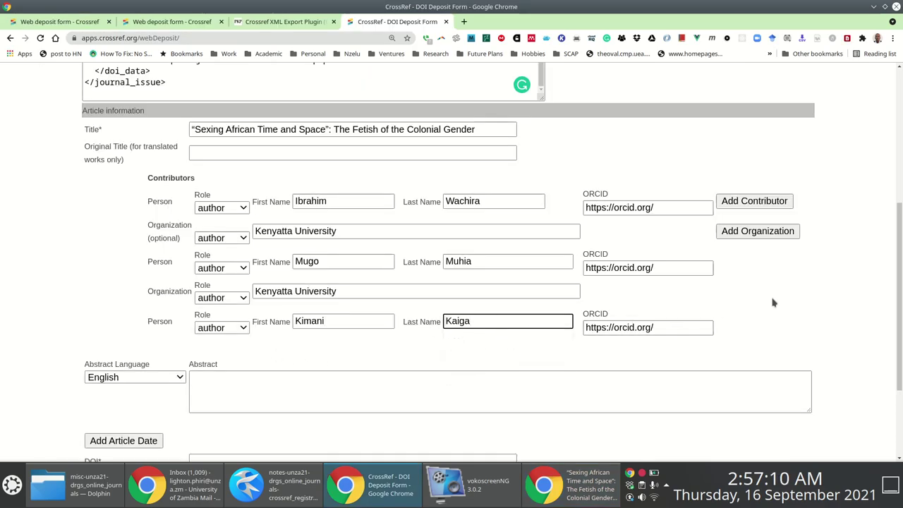
# Add a Kenyatta University affiliation for the third author.
pyautogui.click(752, 235)
pyautogui.hotkey('alt', 'Tab')
pyautogui.moveTo(61, 289); pyautogui.dragTo(158, 286)
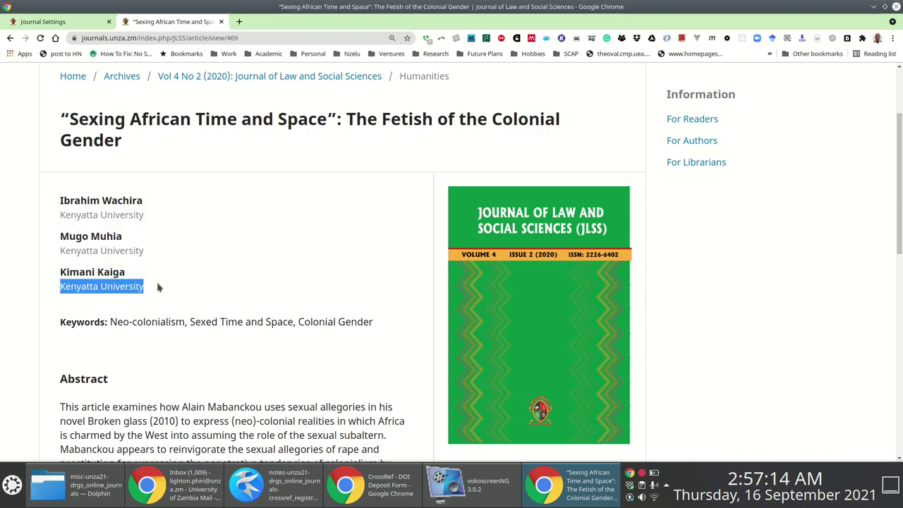
pyautogui.hotkey('ctrl', 'c')
pyautogui.hotkey('alt', 'Tab')
pyautogui.click(308, 349)
pyautogui.hotkey('ctrl', 'v')
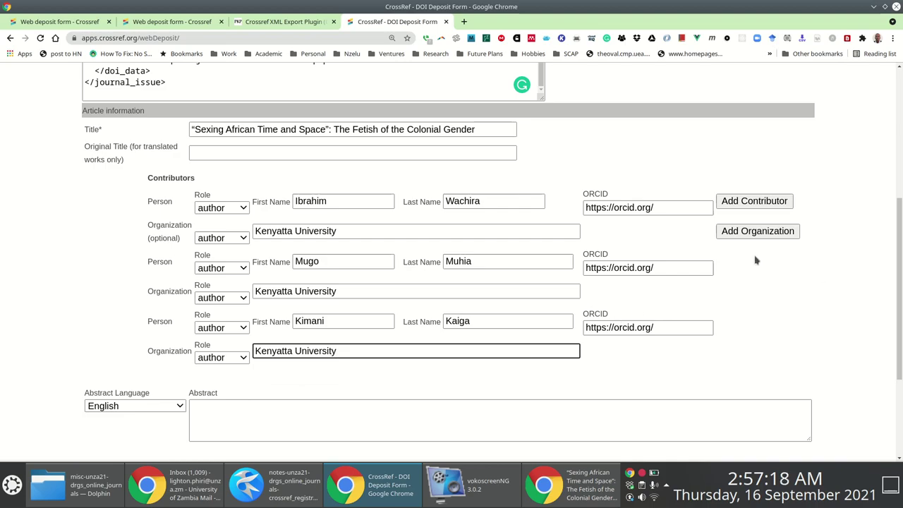
pyautogui.moveTo(697, 210); pyautogui.dragTo(510, 205)
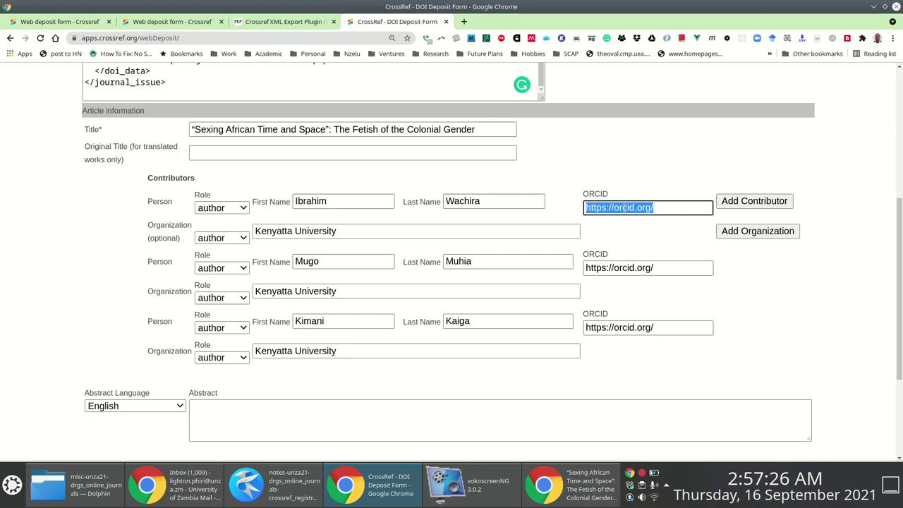
pyautogui.press('Delete')
pyautogui.moveTo(667, 269); pyautogui.dragTo(491, 256)
pyautogui.press('Delete')
pyautogui.moveTo(666, 325); pyautogui.dragTo(522, 308)
pyautogui.press('Delete')
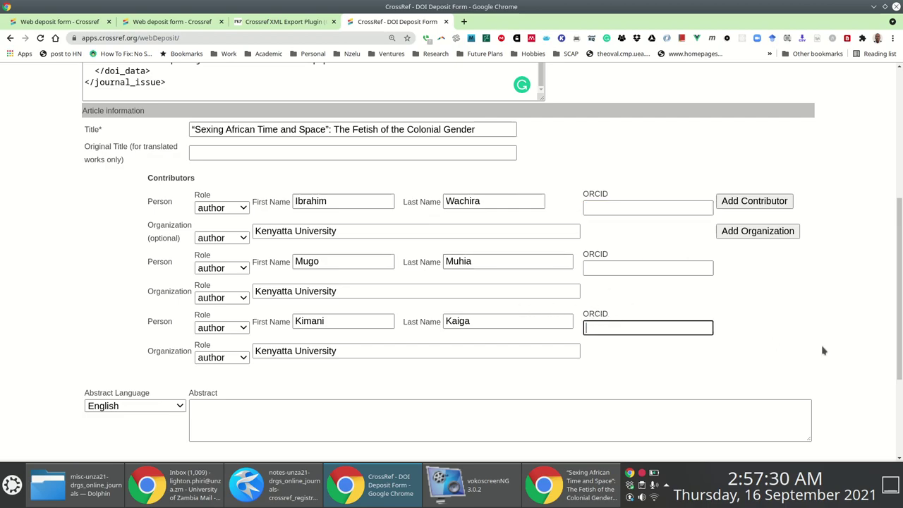
pyautogui.scroll(-1, 804, 357)
pyautogui.scroll(2, 649, 238)
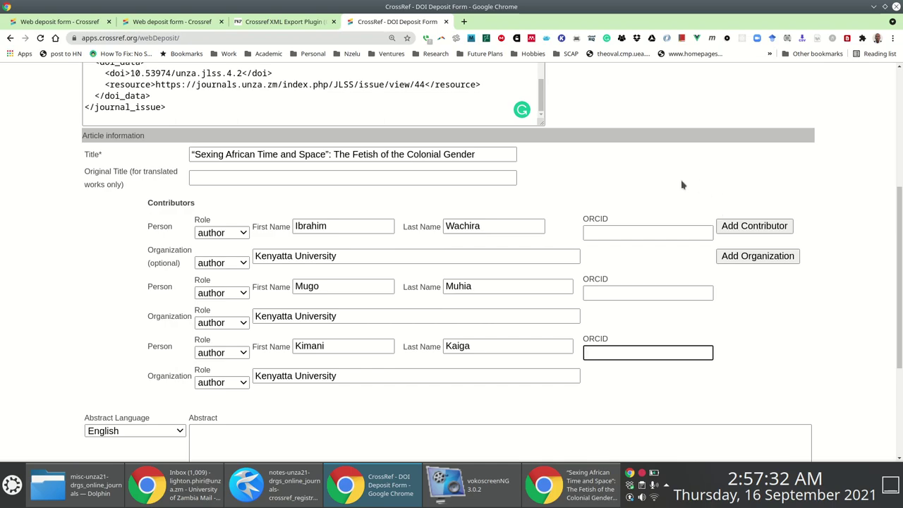
pyautogui.scroll(-3, 340, 318)
# Copy the article's full English abstract from the article page into the Abstract field.
pyautogui.hotkey('alt', 'Tab')
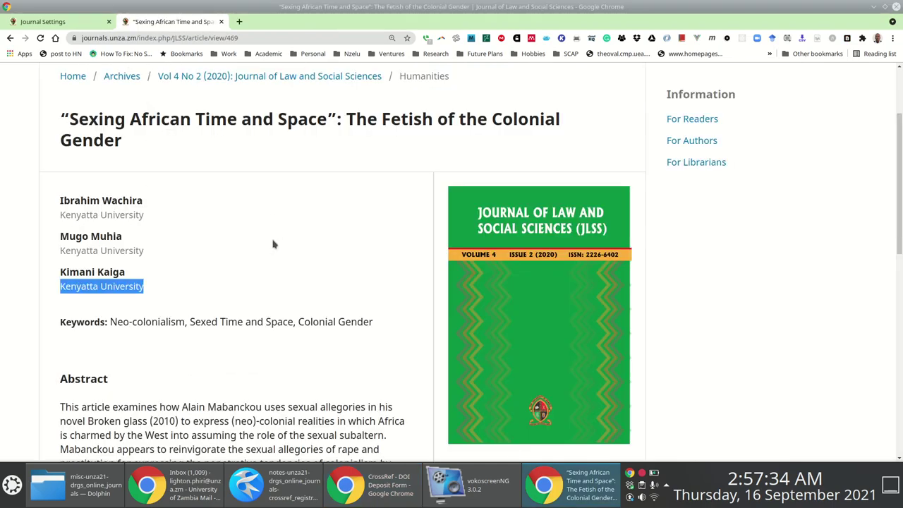
pyautogui.scroll(-2, 274, 244)
pyautogui.moveTo(59, 288); pyautogui.dragTo(252, 330)
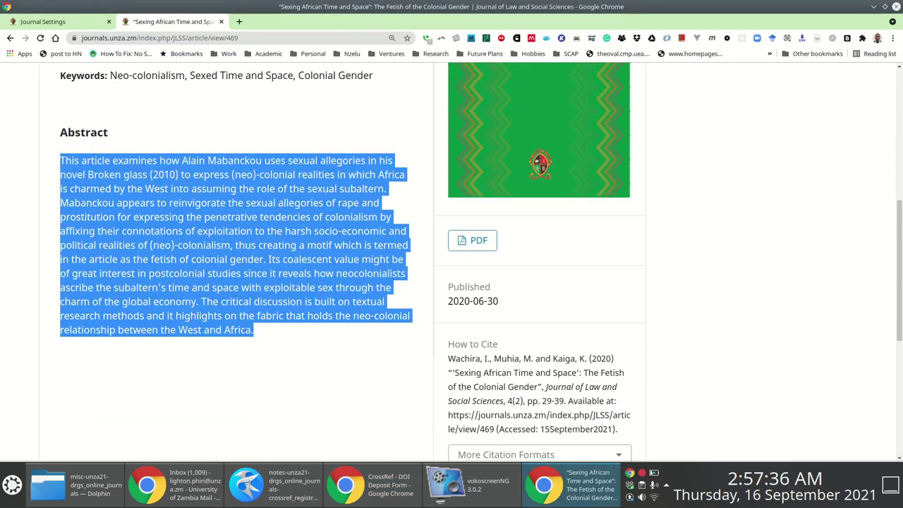
pyautogui.scroll(-5, 278, 132)
pyautogui.scroll(2, 278, 139)
pyautogui.rightClick(248, 146)
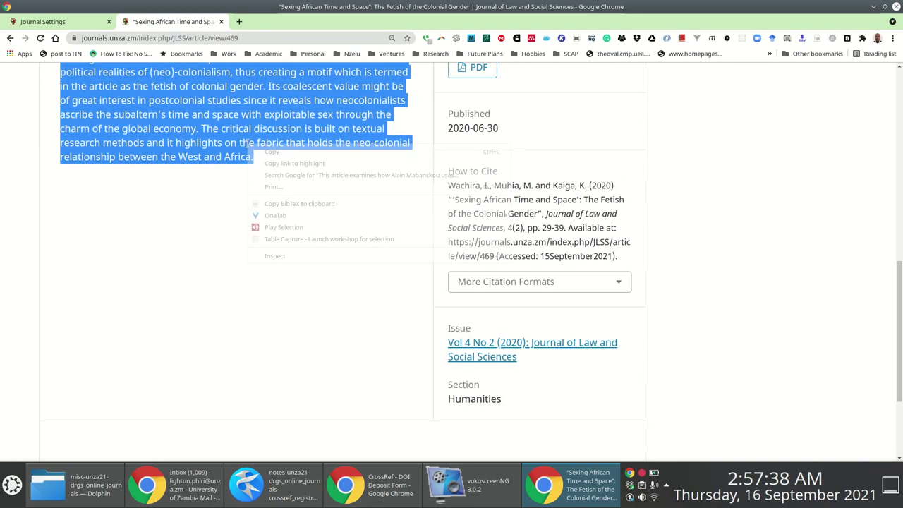
pyautogui.click(272, 151)
pyautogui.hotkey('alt', 'Tab')
pyautogui.hotkey('ctrl', 'v')
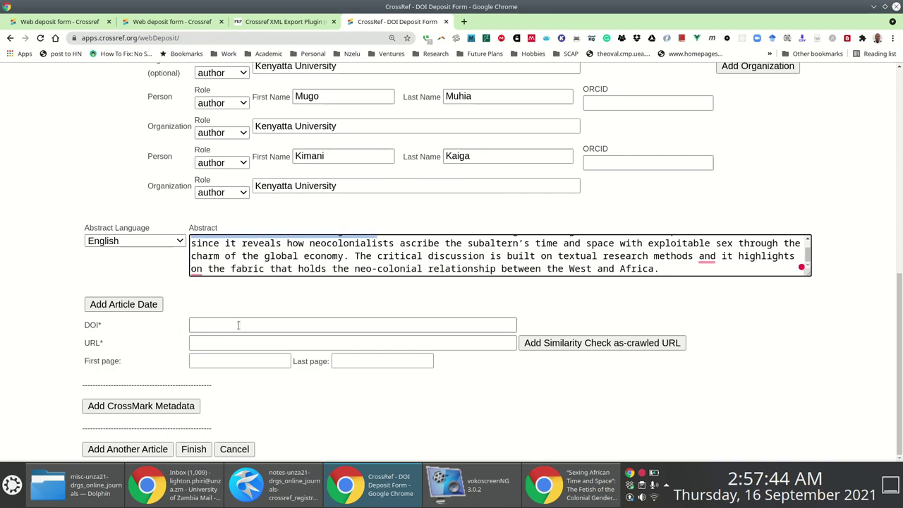
pyautogui.click(276, 485)
# Paste the DOI template from Kate and replace the [jlss] placeholder with jlss.
pyautogui.moveTo(589, 267); pyautogui.dragTo(177, 265)
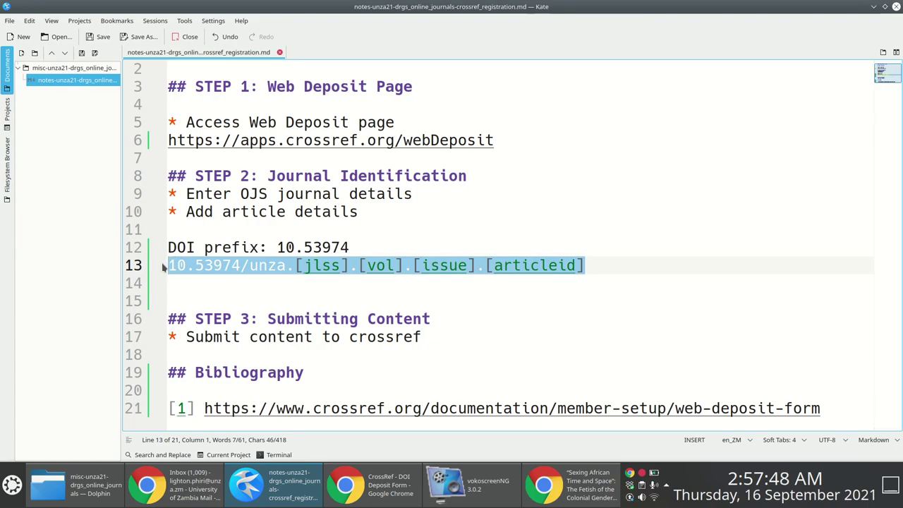
pyautogui.hotkey('alt', 'Tab')
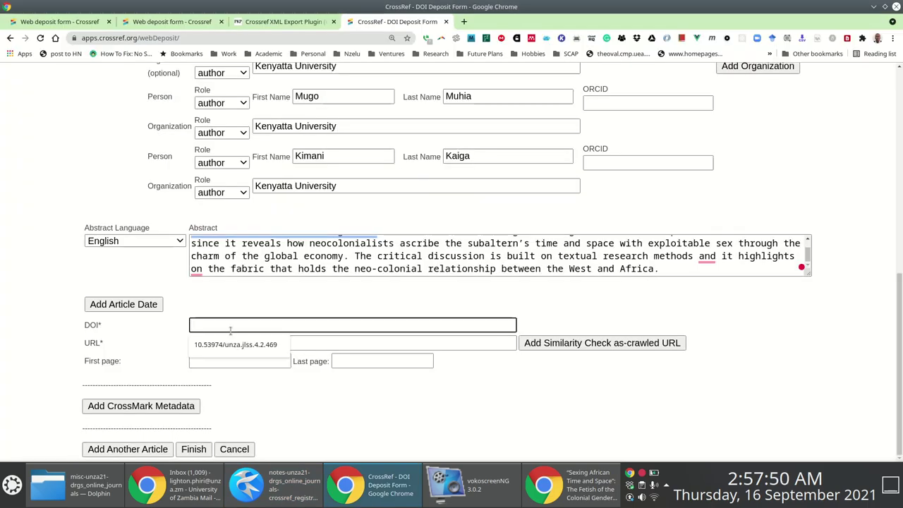
pyautogui.hotkey('ctrl', 'v')
pyautogui.doubleClick(276, 325)
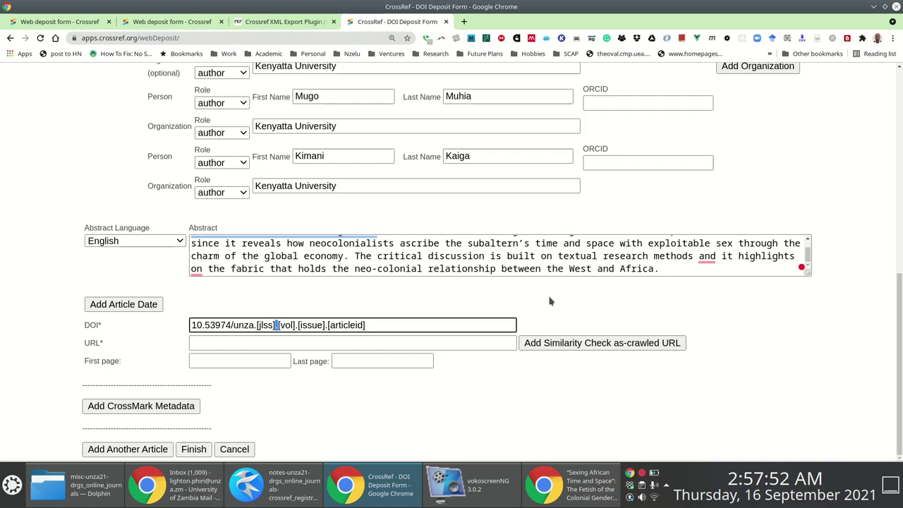
pyautogui.press('Left')
pyautogui.hotkey('shift', 'Left')
pyautogui.hotkey('shift', 'Left')
pyautogui.write('jlss')
pyautogui.hotkey('shift', 'Right')
pyautogui.hotkey('shift', 'Right')
pyautogui.hotkey('shift', 'Right')
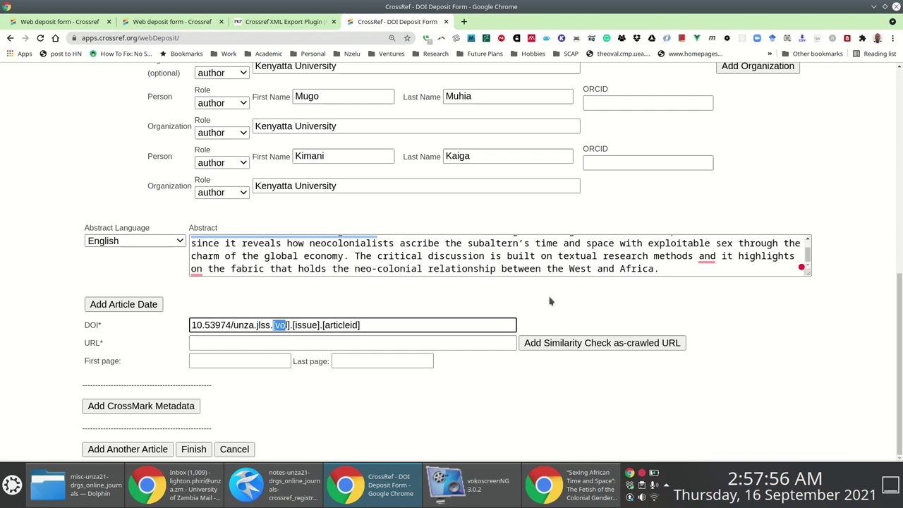
# Fill the DOI's volume as 4 and issue as 2.
pyautogui.hotkey('alt', 'Tab')
pyautogui.hotkey('alt', 'Tab')
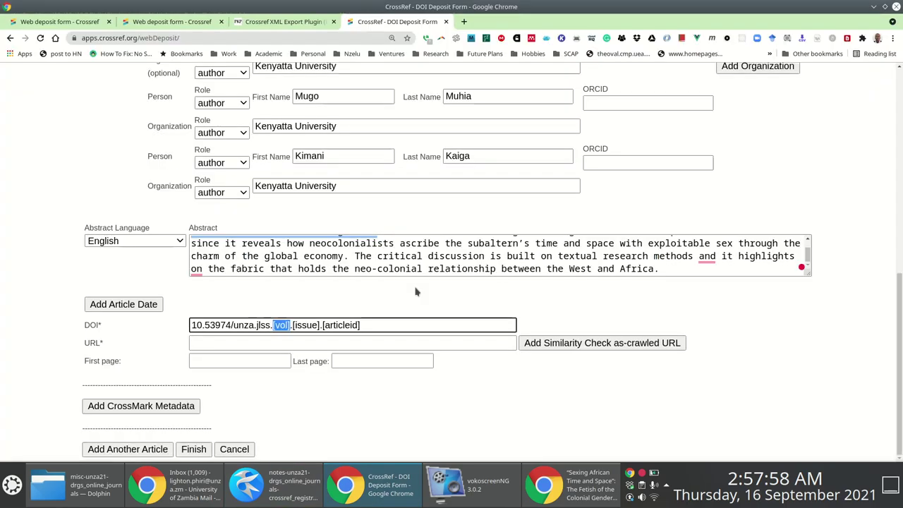
pyautogui.hotkey('alt', 'Tab')
pyautogui.scroll(8, 287, 200)
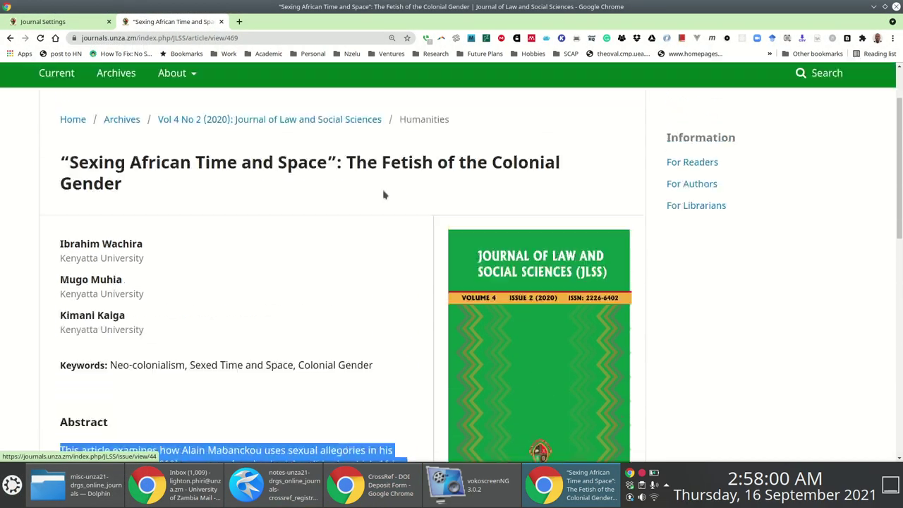
pyautogui.hotkey('alt', 'Tab')
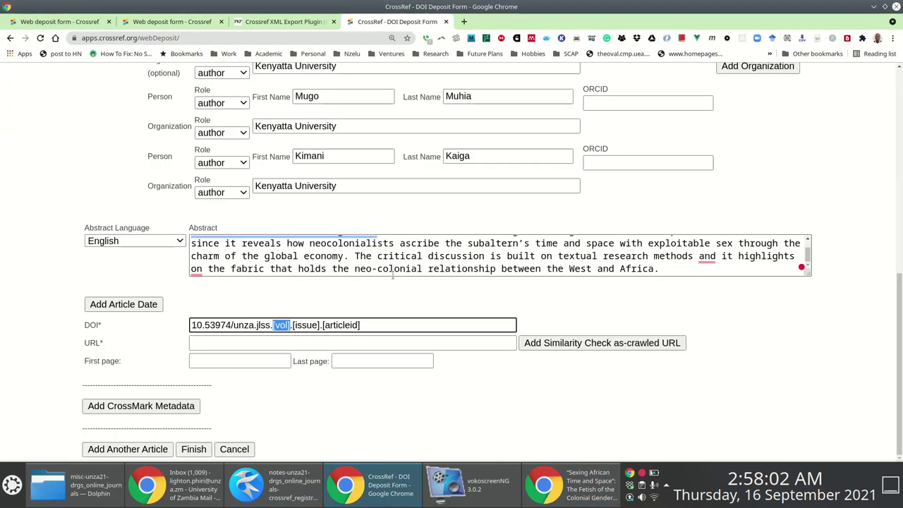
pyautogui.write('4')
pyautogui.hotkey('shift', 'Right')
pyautogui.hotkey('shift', 'Right')
pyautogui.hotkey('shift', 'Right')
pyautogui.hotkey('shift', 'Right')
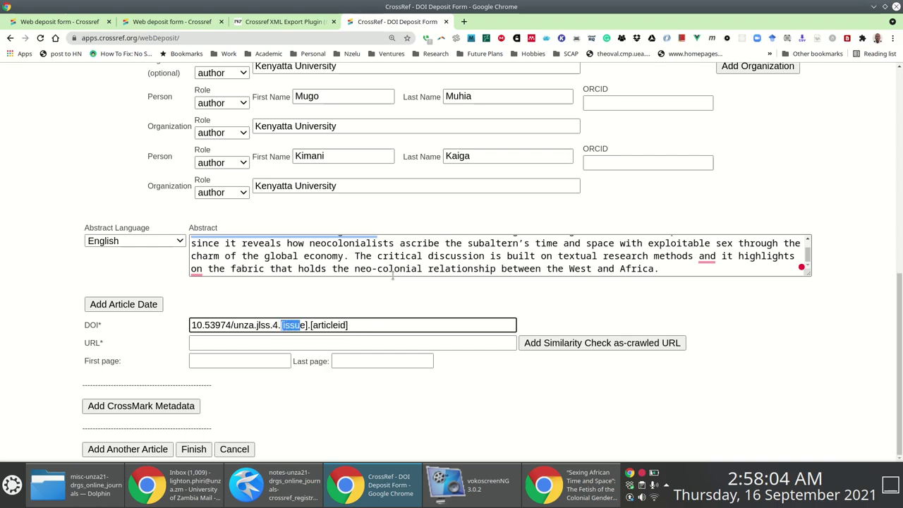
pyautogui.write('2')
pyautogui.hotkey('shift', 'End')
# Copy the article page's web address into the Kate notes below the DOI template.
pyautogui.hotkey('alt', 'Tab')
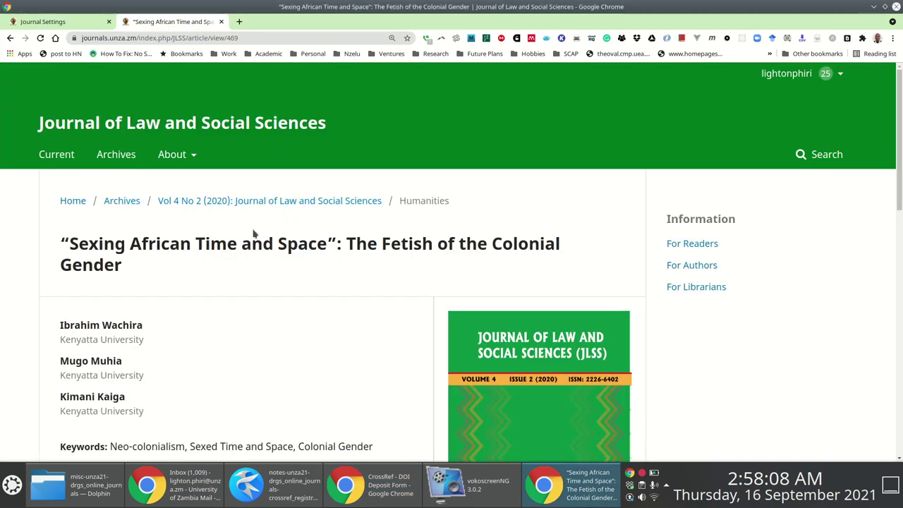
pyautogui.click(269, 37)
pyautogui.rightClick(269, 38)
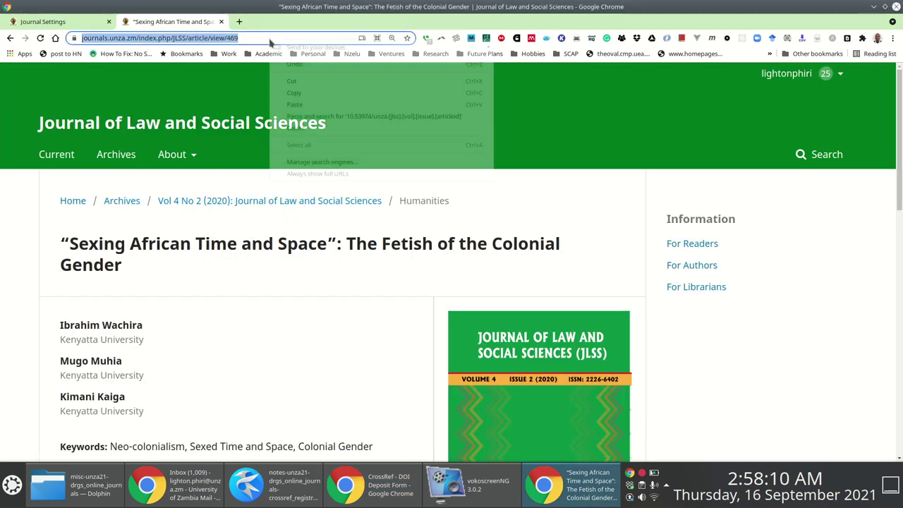
pyautogui.click(306, 94)
pyautogui.hotkey('alt', 'Tab')
pyautogui.hotkey('alt', 'Tab')
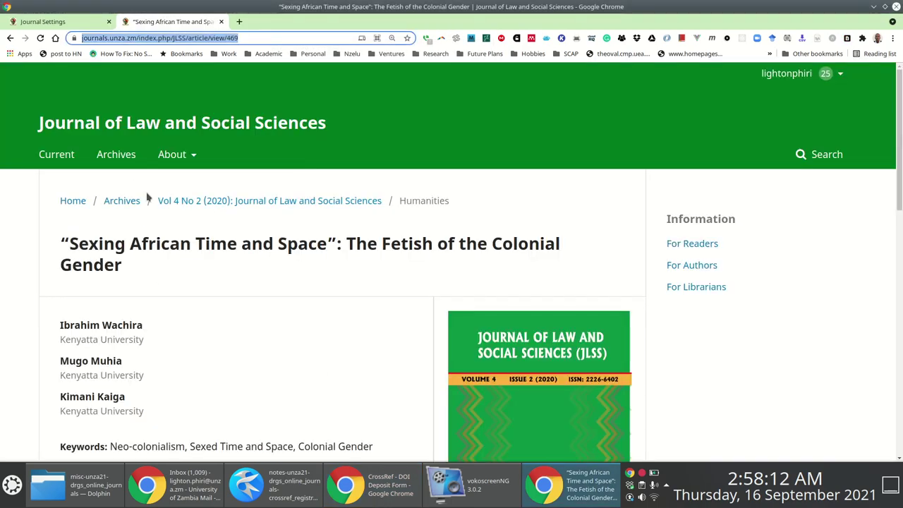
pyautogui.click(275, 485)
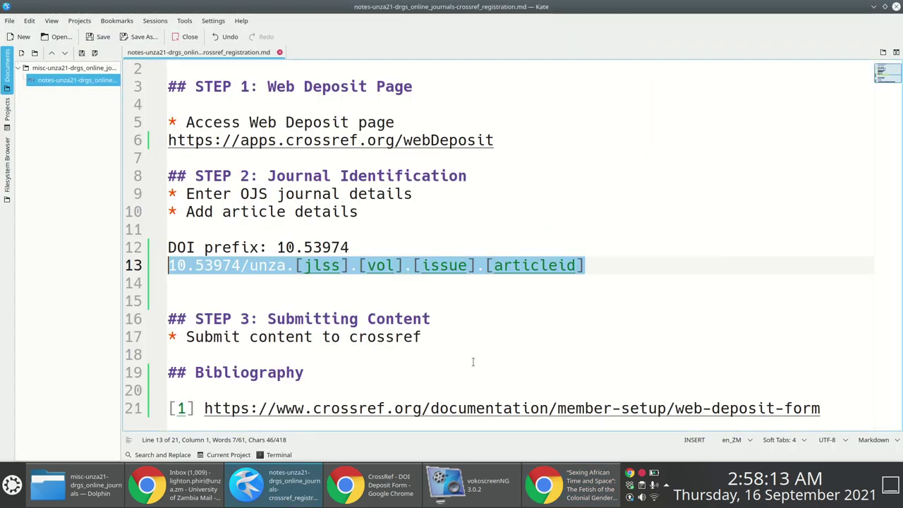
pyautogui.click(608, 264)
pyautogui.press('Return')
pyautogui.hotkey('ctrl', 'v')
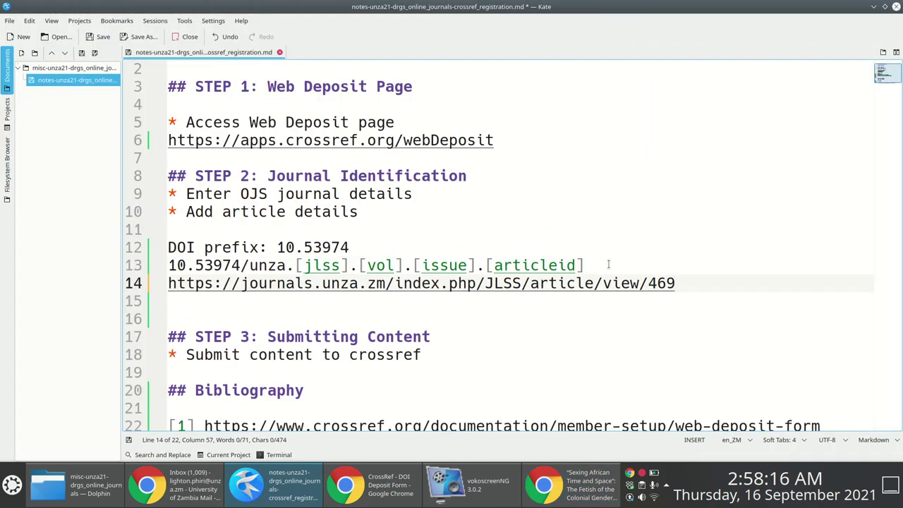
# Complete the DOI with article ID 469, giving 10.53974/unza.jlss.4.2.469.
pyautogui.keyDown('shift'); pyautogui.click(651, 283); pyautogui.keyUp('shift')
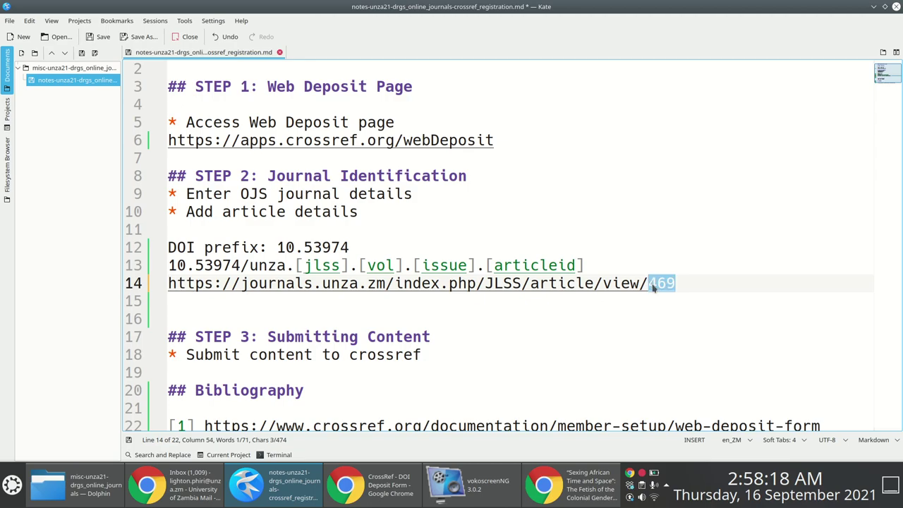
pyautogui.hotkey('alt', 'Tab')
pyautogui.hotkey('alt', 'Tab')
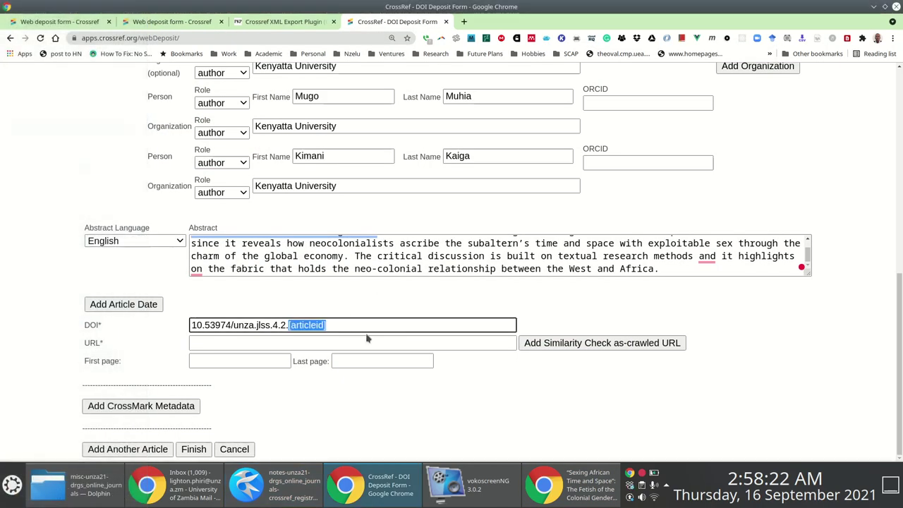
pyautogui.write('469')
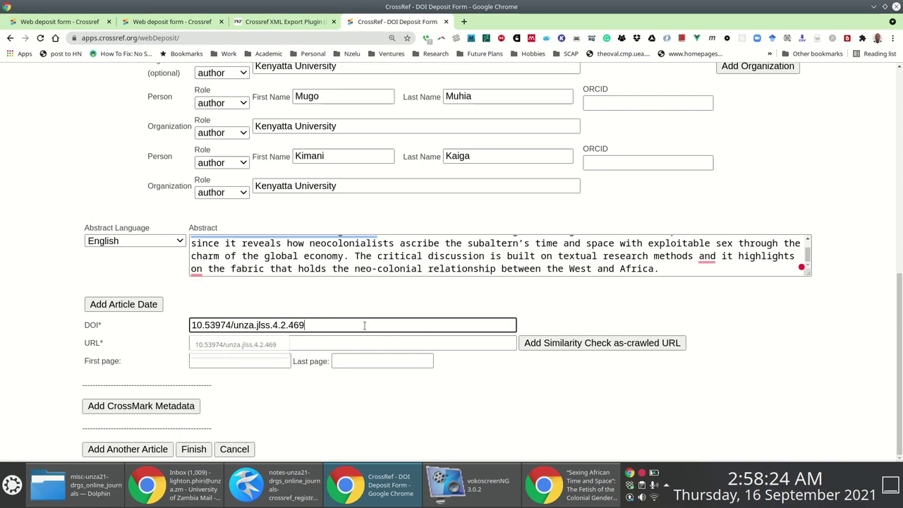
pyautogui.click(240, 344)
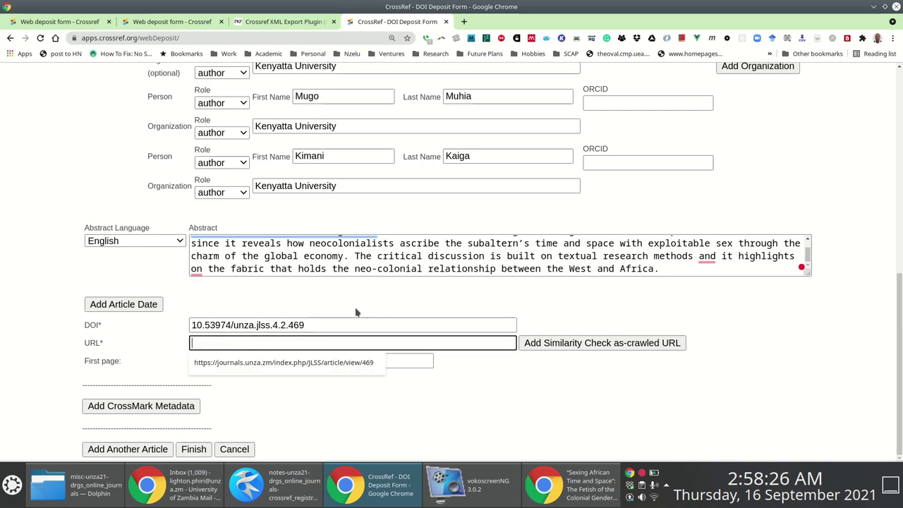
pyautogui.hotkey('alt', 'Tab')
pyautogui.click(682, 283)
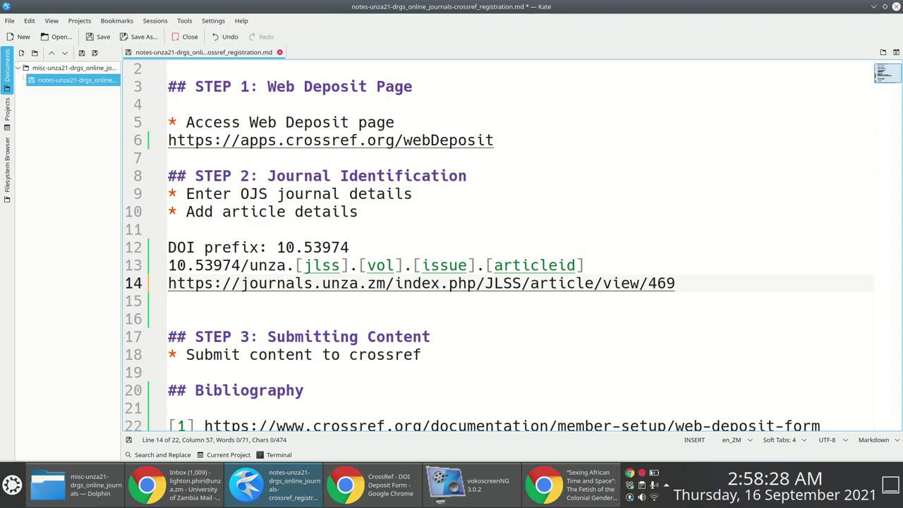
pyautogui.hotkey('shift', 'Home')
pyautogui.hotkey('ctrl', 'c')
pyautogui.hotkey('alt', 'Tab')
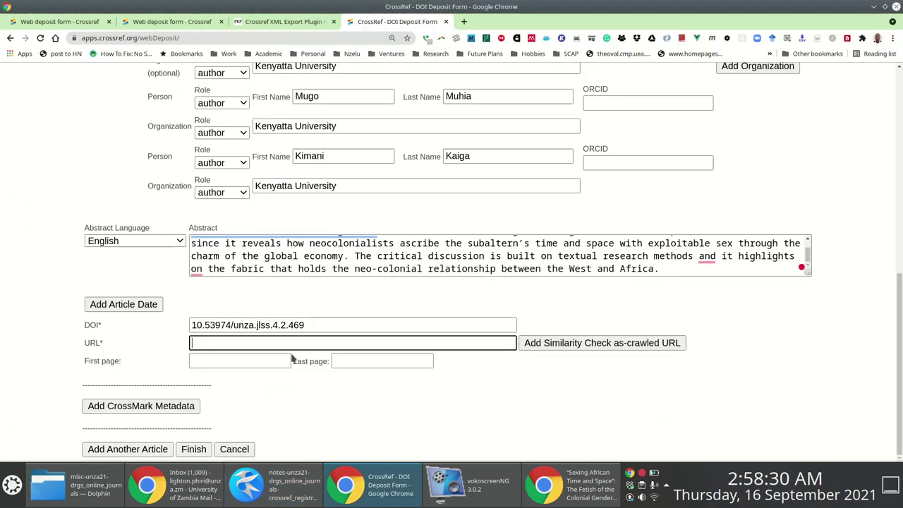
pyautogui.hotkey('ctrl', 'v')
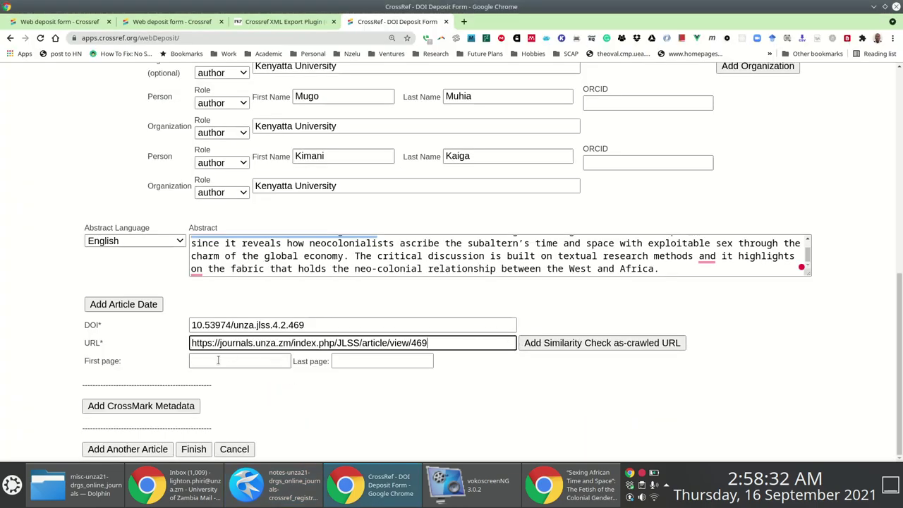
pyautogui.click(212, 364)
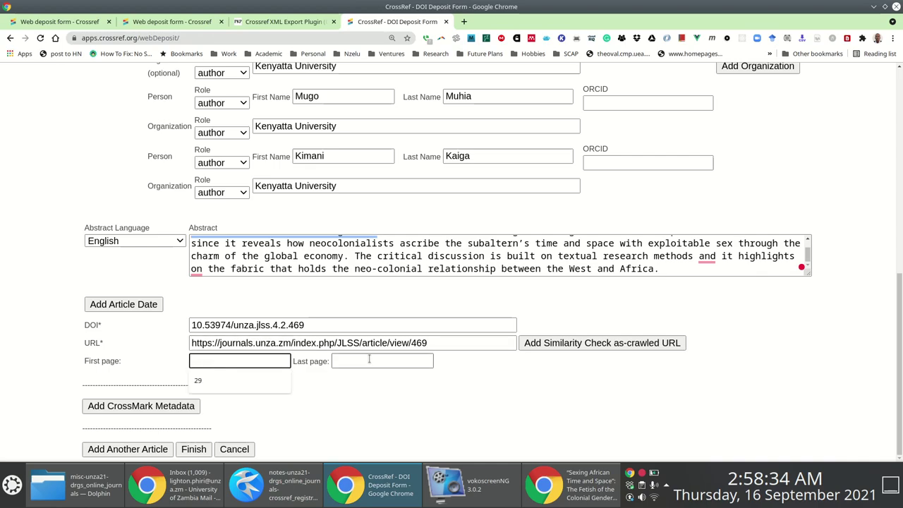
pyautogui.hotkey('alt', 'Tab')
pyautogui.hotkey('alt', 'Tab')
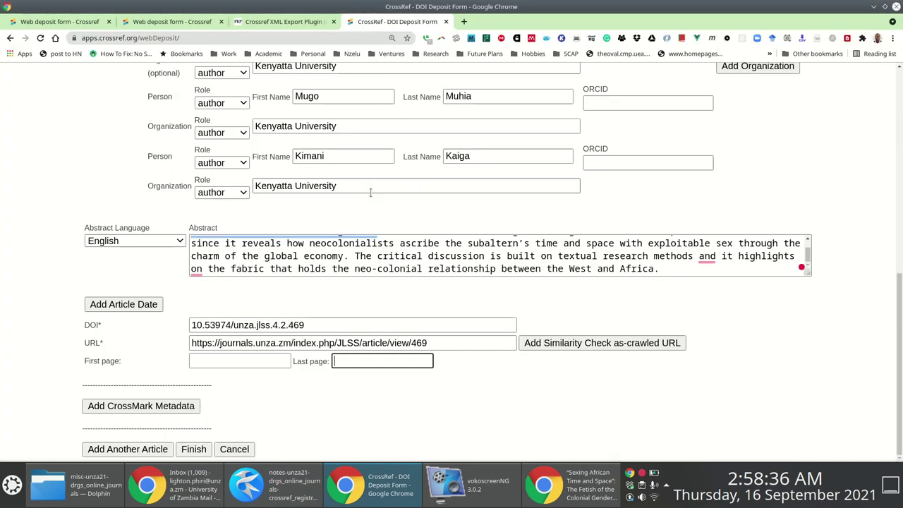
pyautogui.hotkey('alt', 'Tab')
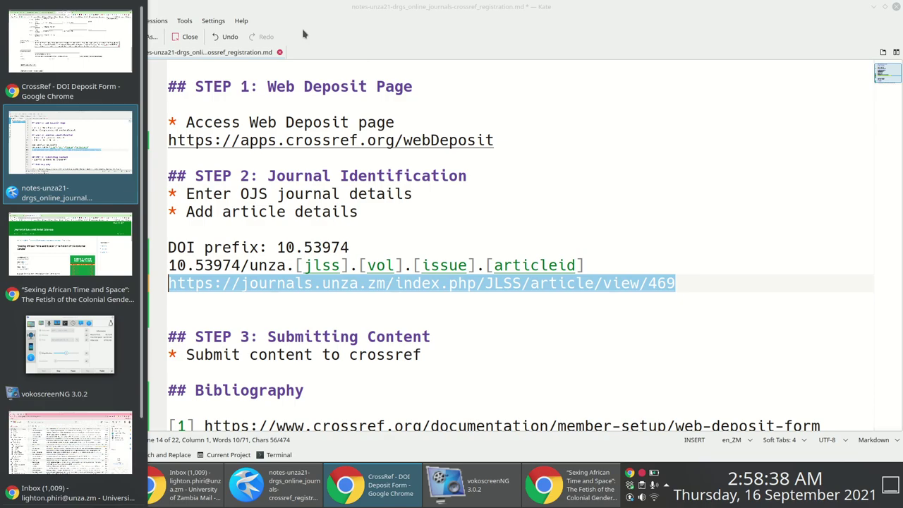
# Open the article PDF in a new tab and check its page numbers.
pyautogui.hotkey('alt', 'Tab')
pyautogui.scroll(-5, 649, 219)
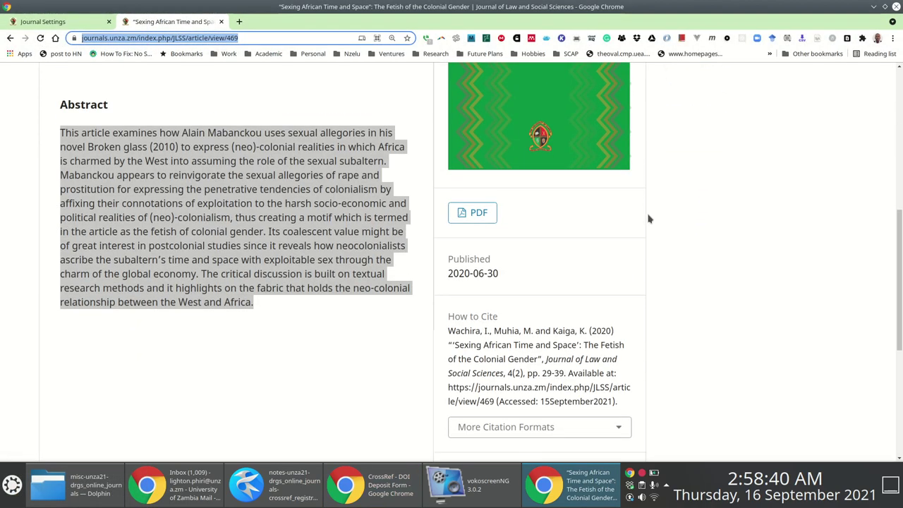
pyautogui.scroll(-3, 607, 209)
pyautogui.scroll(2, 564, 204)
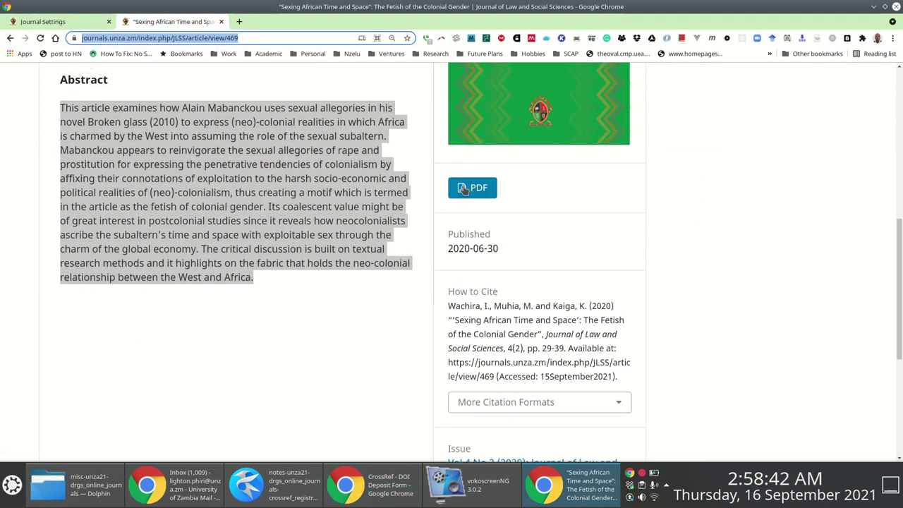
pyautogui.rightClick(467, 188)
pyautogui.click(516, 193)
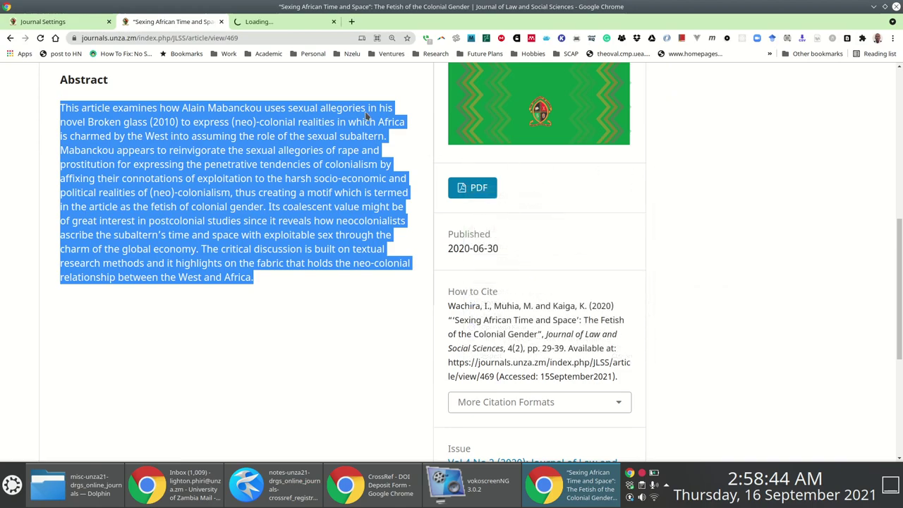
pyautogui.click(255, 25)
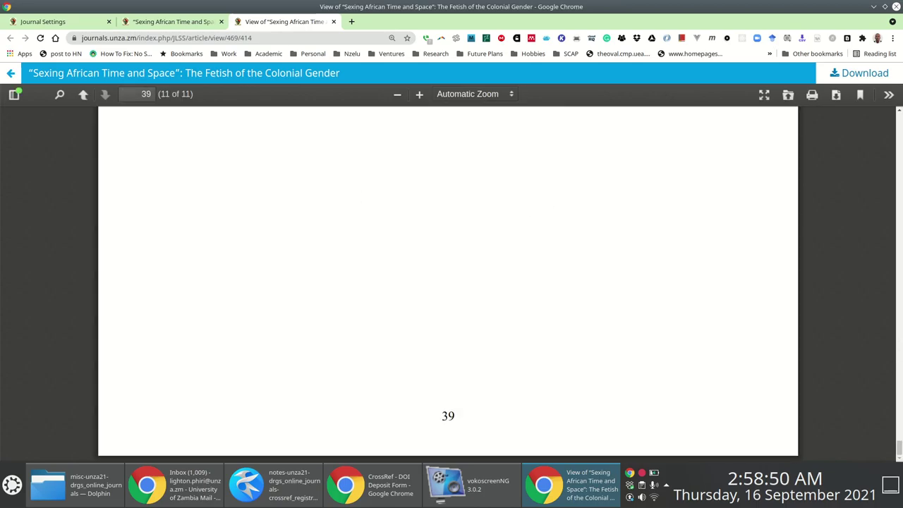
pyautogui.press('Home')
pyautogui.scroll(-7, 591, 204)
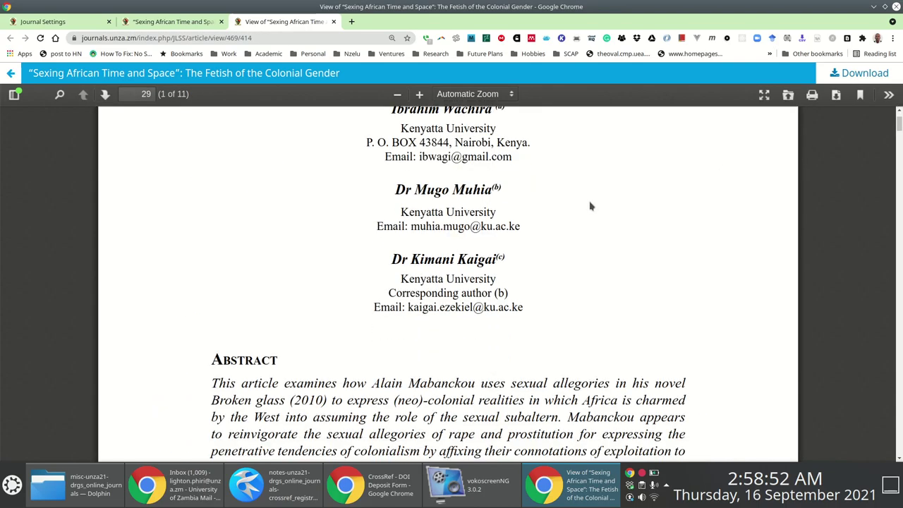
pyautogui.scroll(-5, 583, 220)
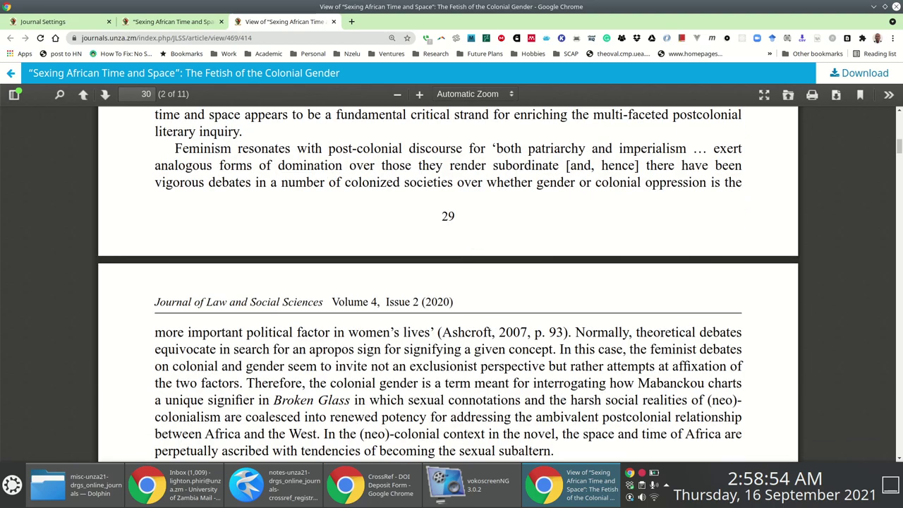
pyautogui.scroll(-5, 448, 282)
pyautogui.press('End')
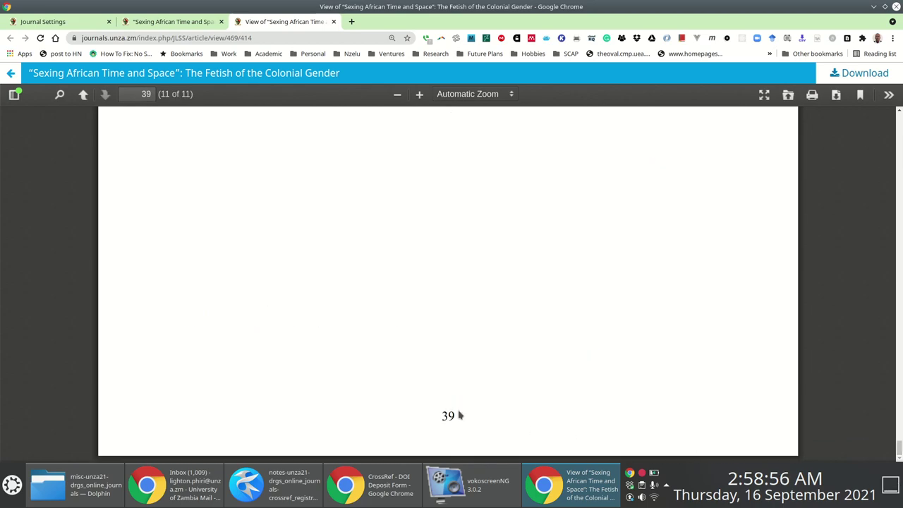
pyautogui.hotkey('alt', 'Tab')
# Set first page 29 and last page 39, then submit the article metadata.
pyautogui.click(217, 360)
pyautogui.write('29')
pyautogui.press('Tab')
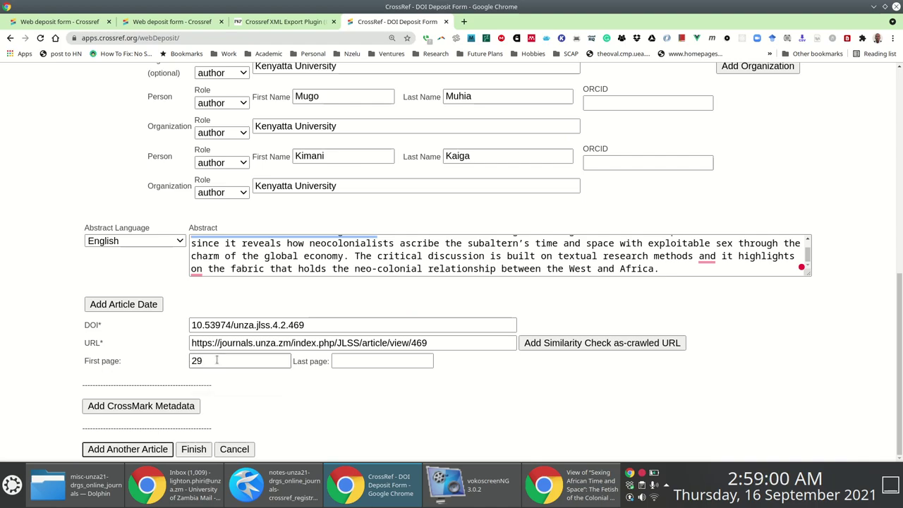
pyautogui.click(352, 360)
pyautogui.write('39')
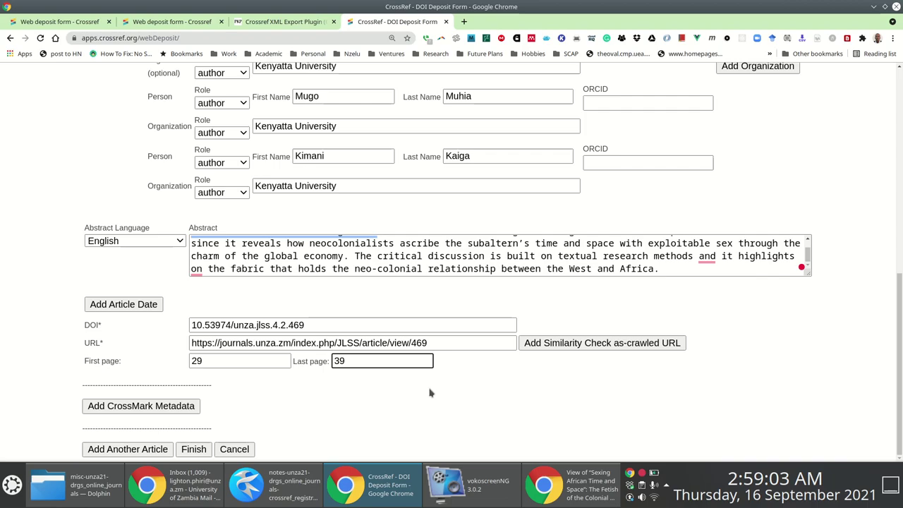
pyautogui.click(435, 388)
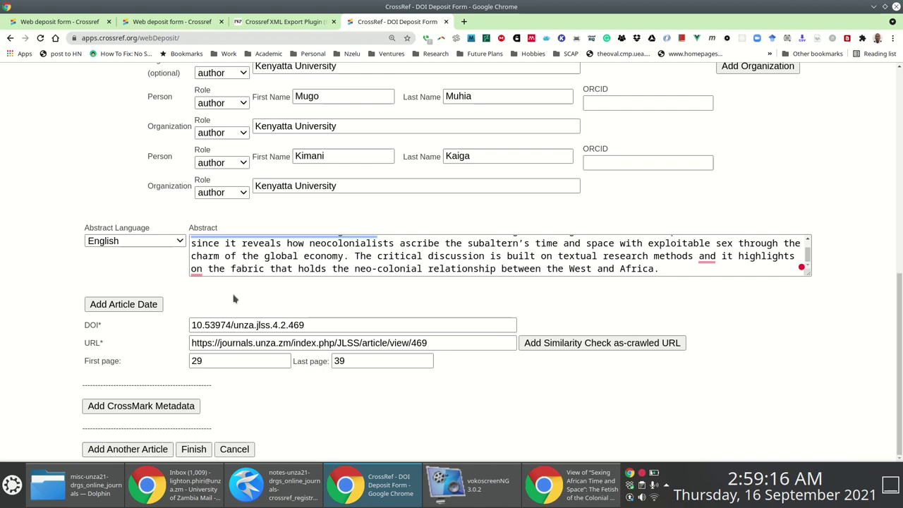
pyautogui.click(242, 269)
pyautogui.click(193, 447)
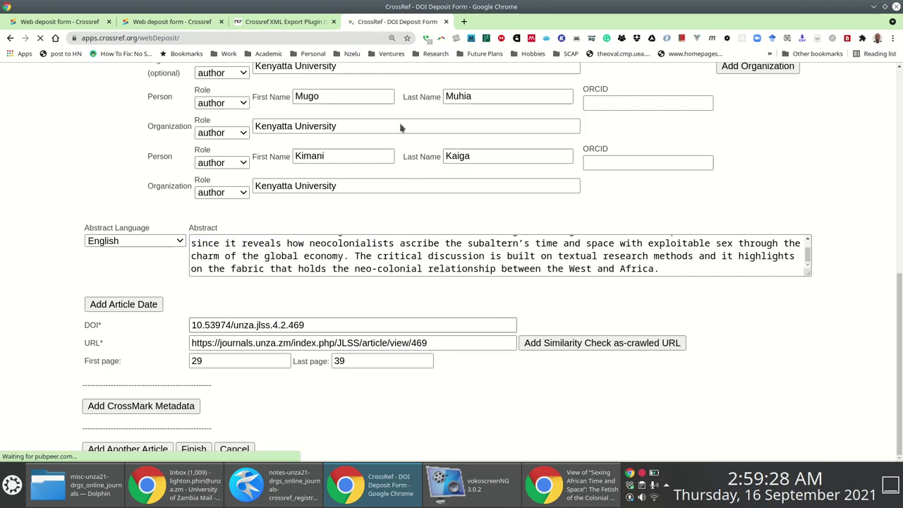
# Log in to Crossref with the account username and password, saving the credentials.
pyautogui.click(369, 312)
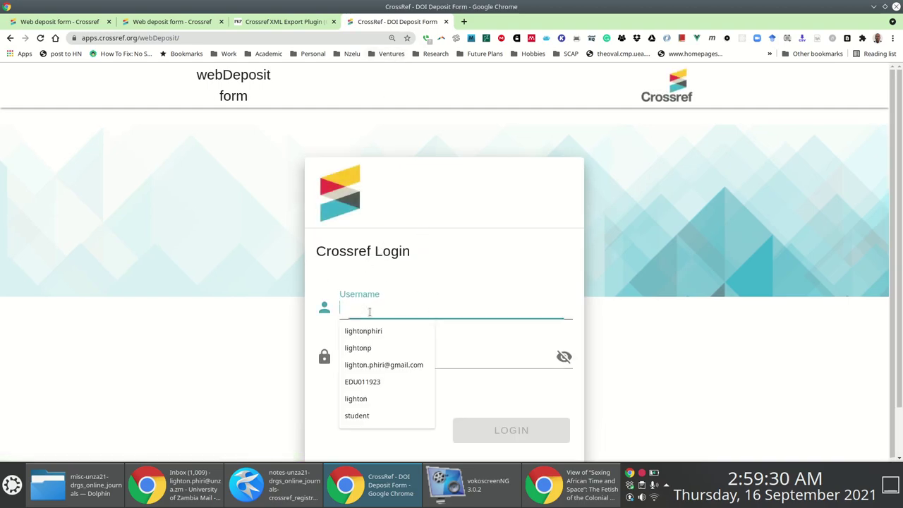
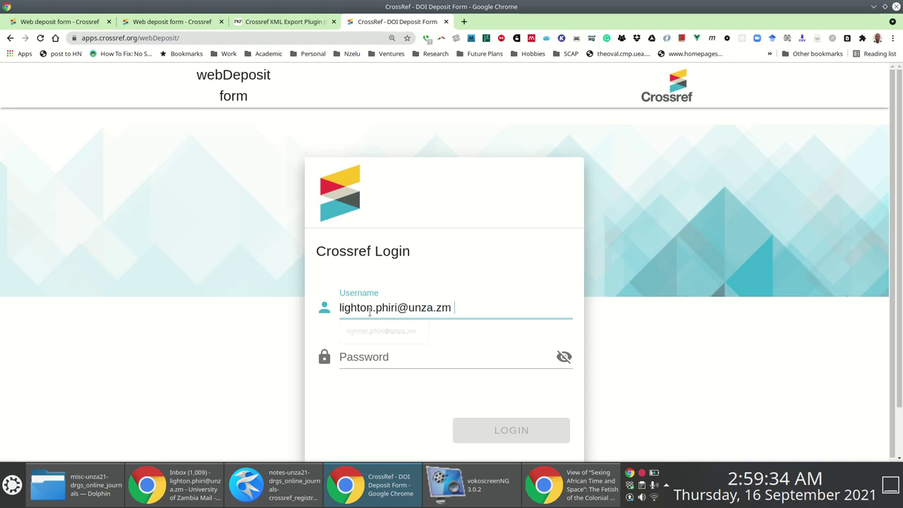
pyautogui.press('Tab')
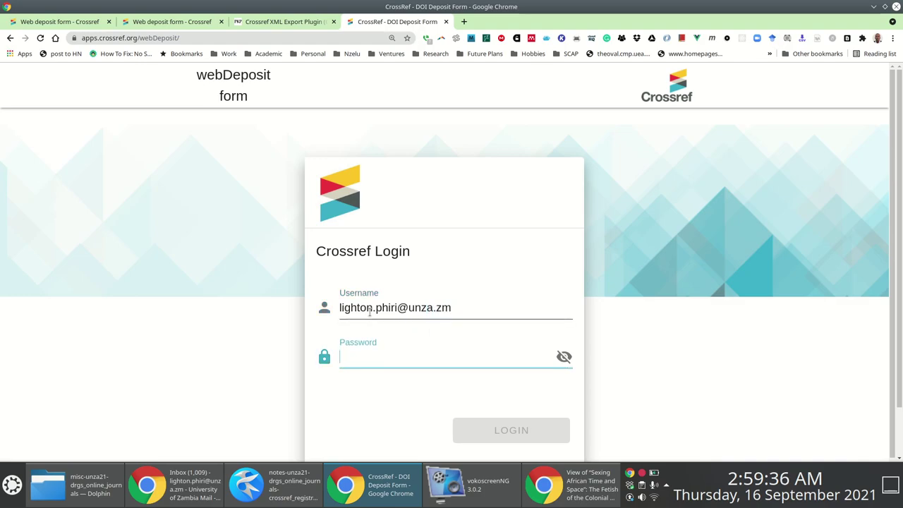
pyautogui.write('***')
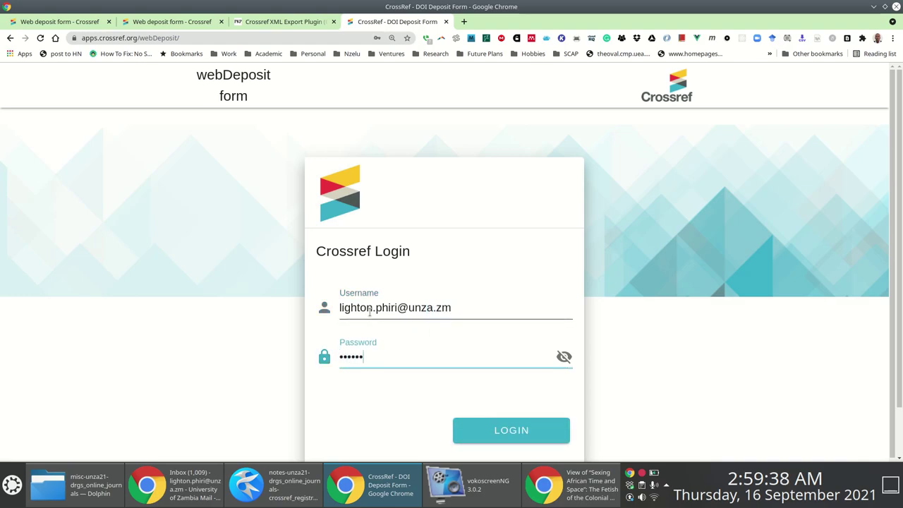
pyautogui.write('*')
pyautogui.click(512, 431)
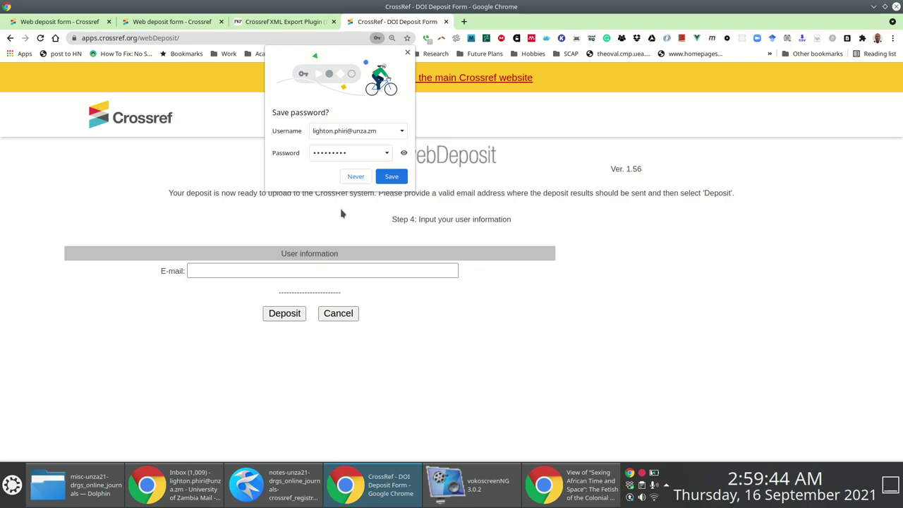
pyautogui.click(393, 177)
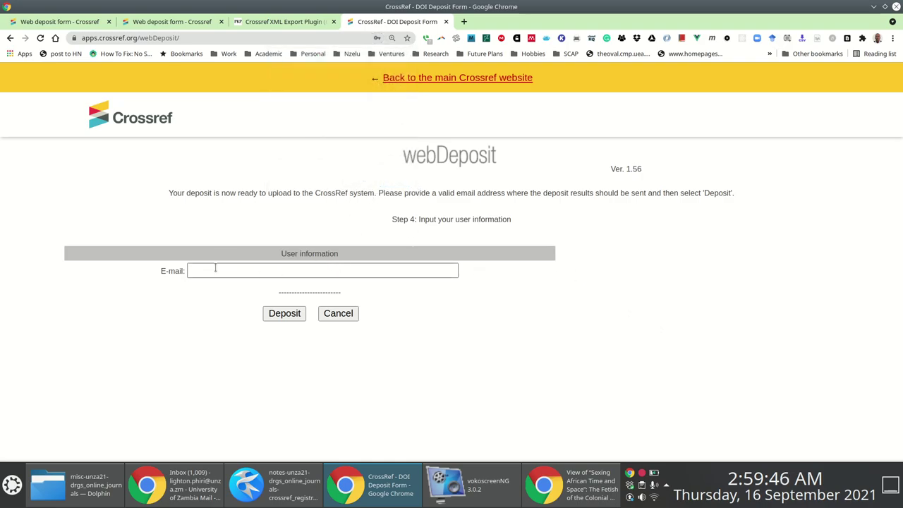
# Enter the results e-mail address and submit the deposit to Crossref.
pyautogui.hotkey('ctrl', '+')
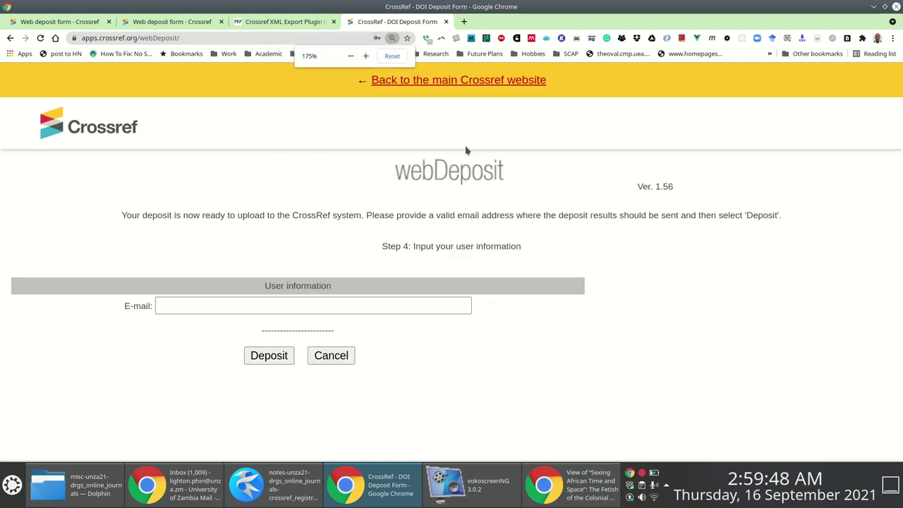
pyautogui.click(200, 307)
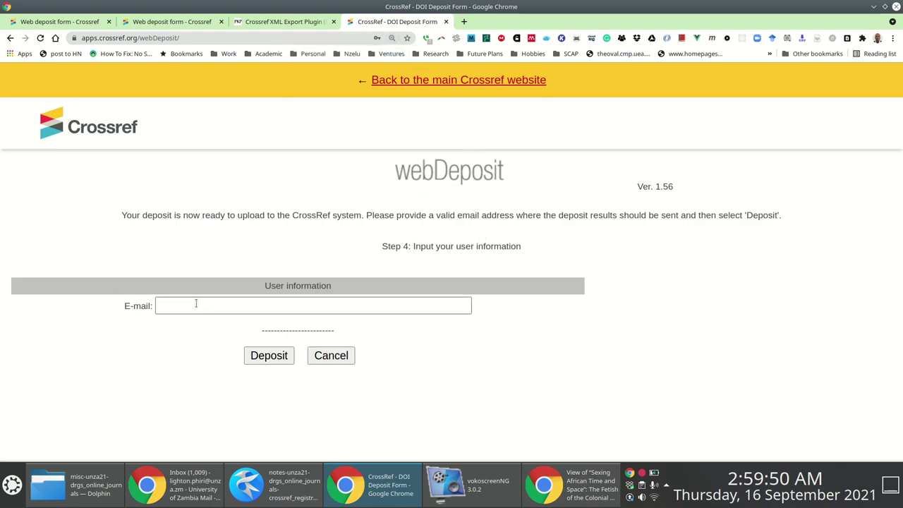
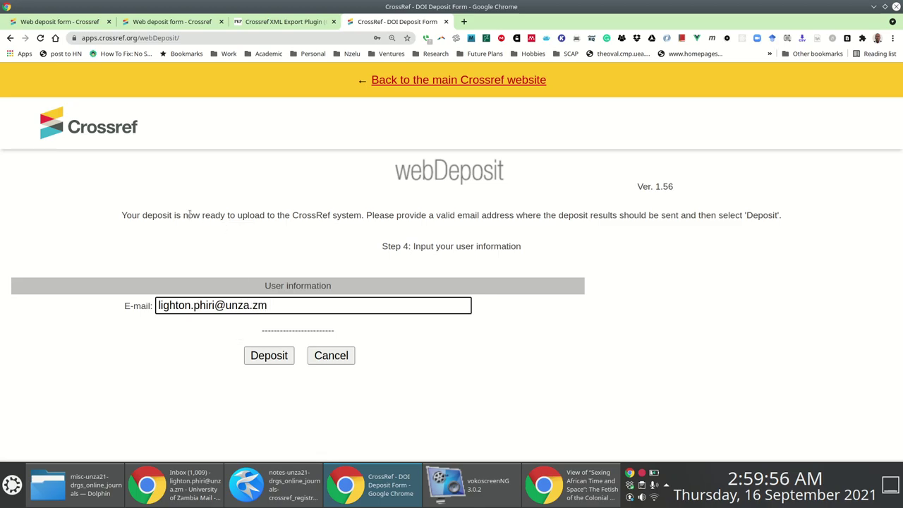
pyautogui.click(125, 215)
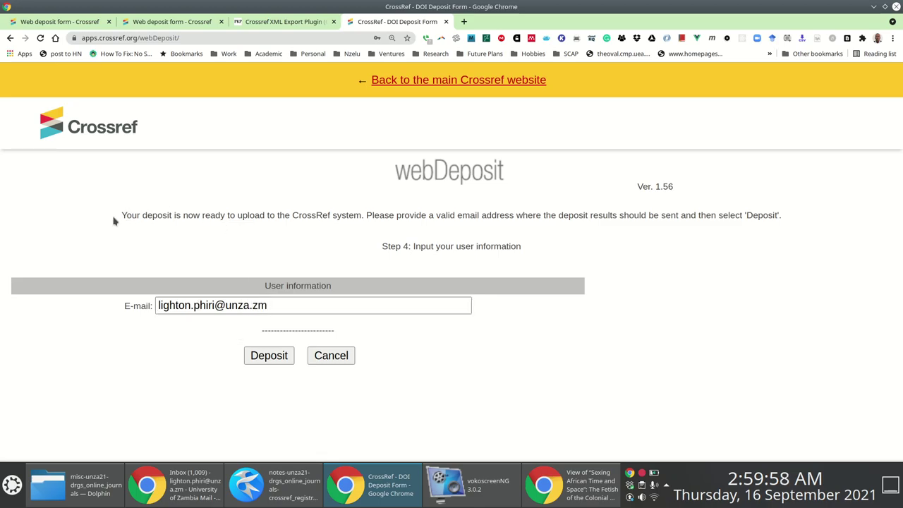
pyautogui.moveTo(124, 213); pyautogui.dragTo(430, 210)
pyautogui.click(766, 201)
pyautogui.tripleClick(793, 214)
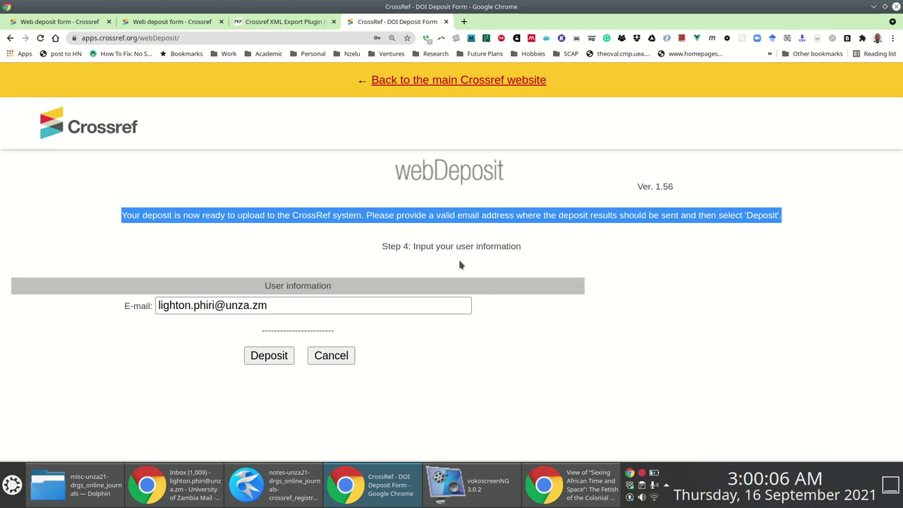
pyautogui.moveTo(282, 306); pyautogui.dragTo(68, 306)
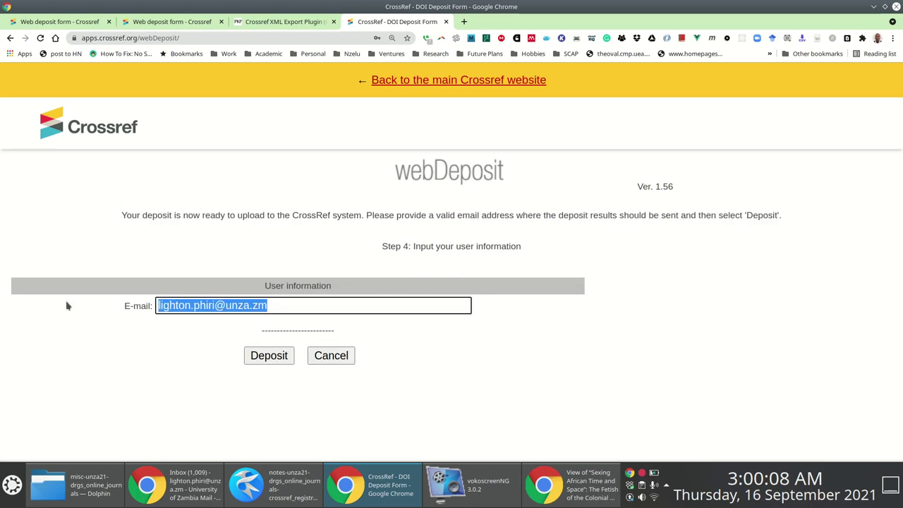
pyautogui.click(270, 358)
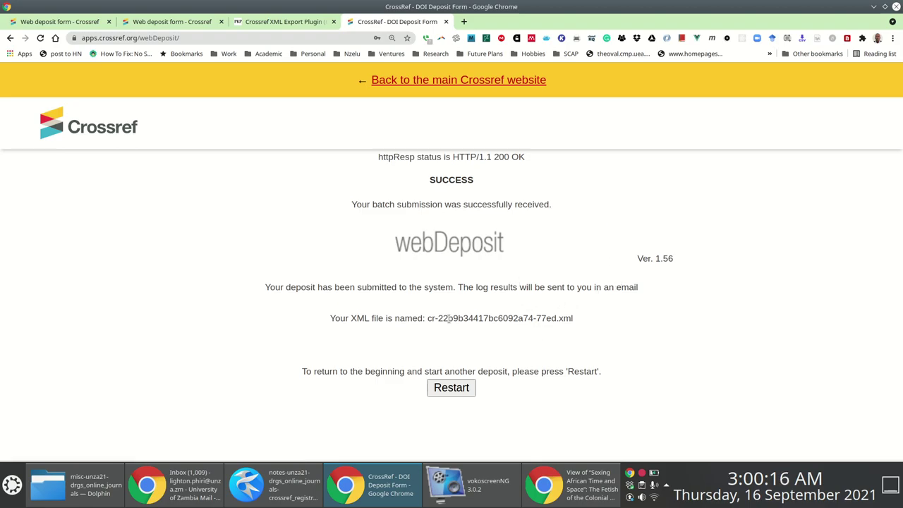
pyautogui.hotkey('ctrl', '+')
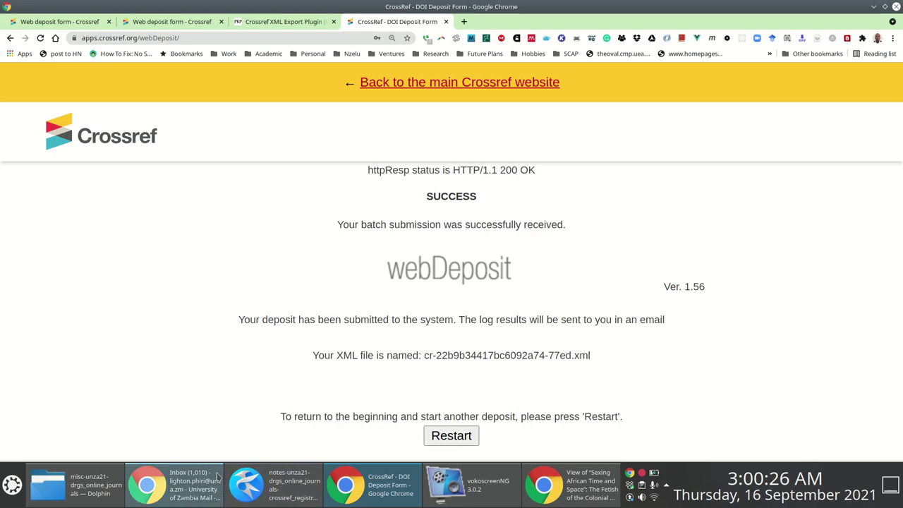
# Open the Crossref submission email in Gmail and copy its full XML report.
pyautogui.moveTo(198, 487)
pyautogui.click(195, 498)
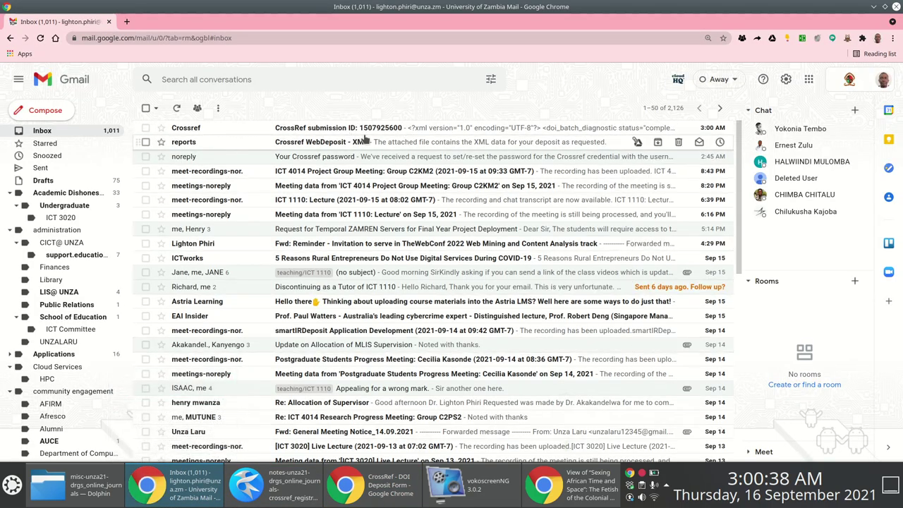
pyautogui.hotkey('ctrl', '+')
pyautogui.hotkey('ctrl', '+')
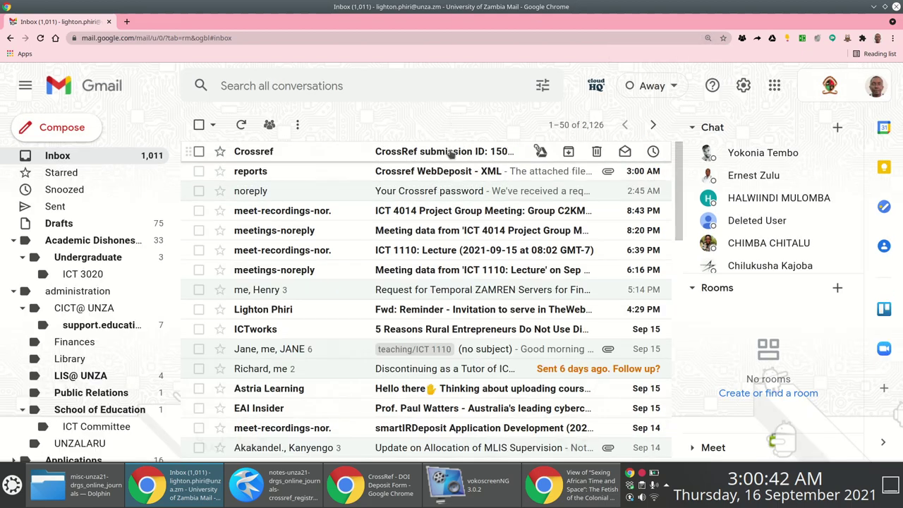
pyautogui.click(452, 152)
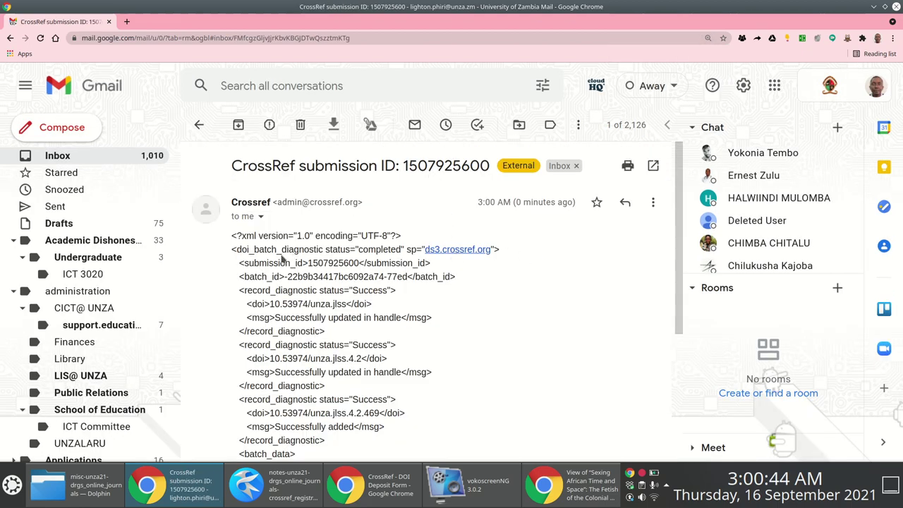
pyautogui.moveTo(233, 237); pyautogui.dragTo(295, 386)
pyautogui.scroll(-2, 335, 417)
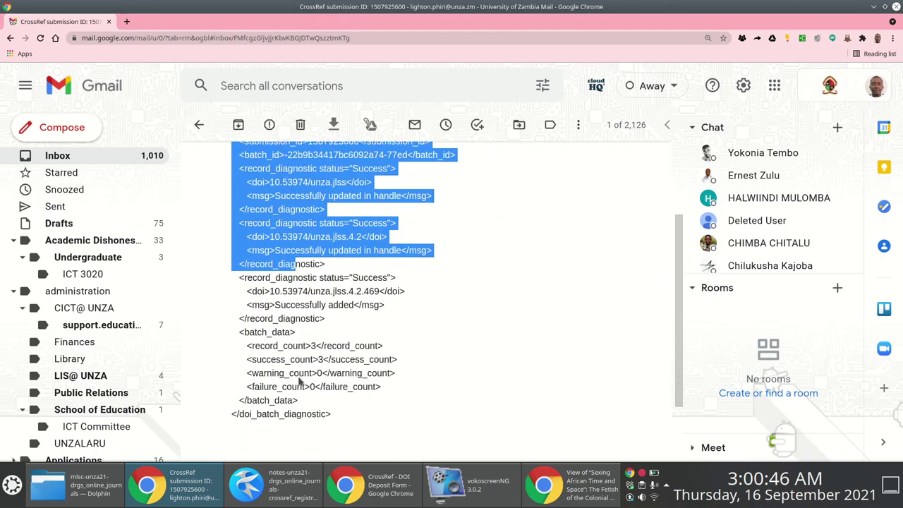
pyautogui.moveTo(334, 417); pyautogui.dragTo(335, 416)
pyautogui.rightClick(306, 358)
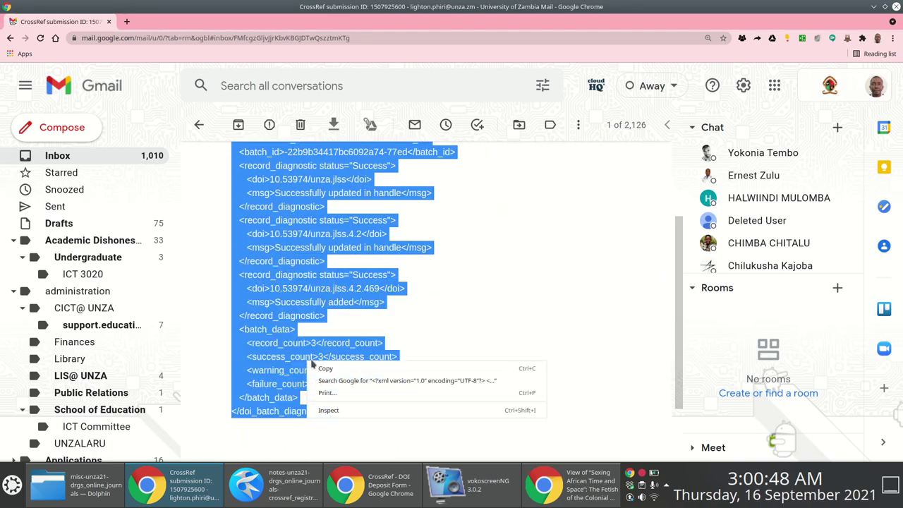
pyautogui.click(326, 370)
pyautogui.click(275, 484)
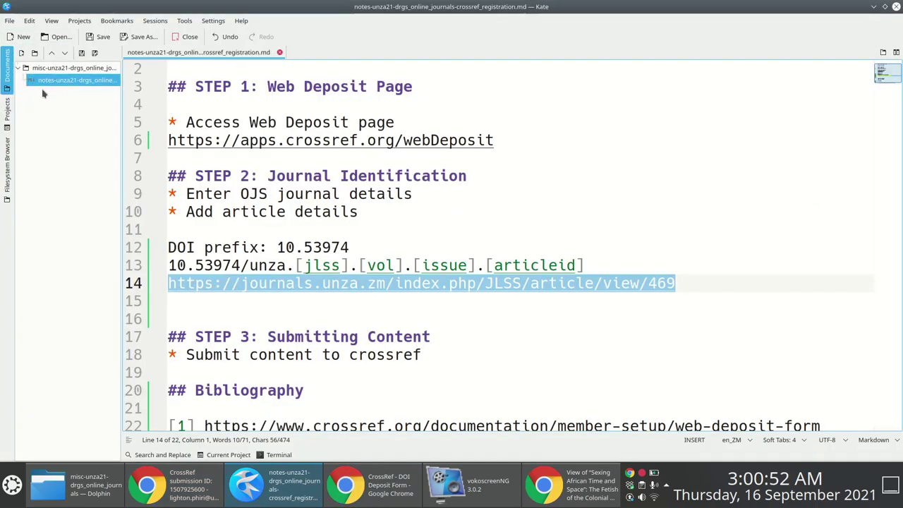
# Paste the copied Crossref diagnostic XML into a new untitled Kate document.
pyautogui.hotkey('ctrl', 'n')
pyautogui.hotkey('ctrl', 'v')
pyautogui.scroll(5, 329, 147)
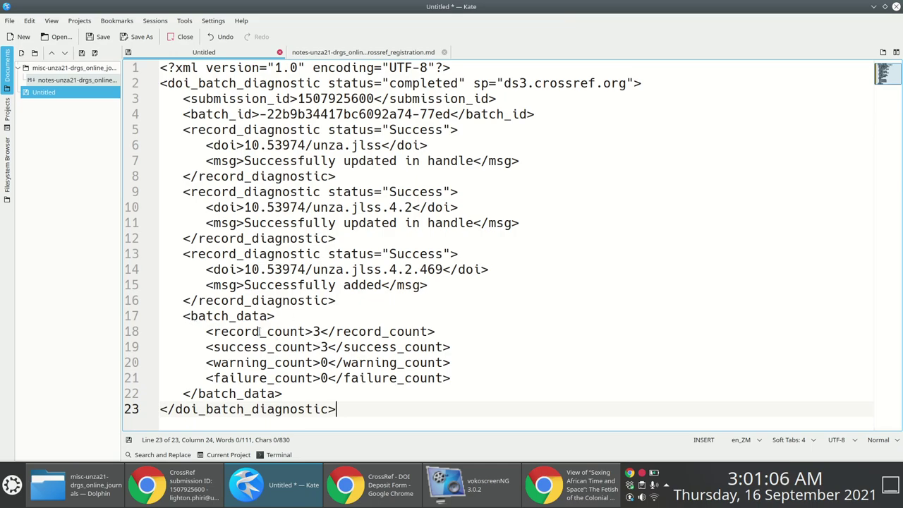
# Check the report's counts: 3 records, 3 successes and 0 failures.
pyautogui.click(209, 330)
pyautogui.click(319, 331)
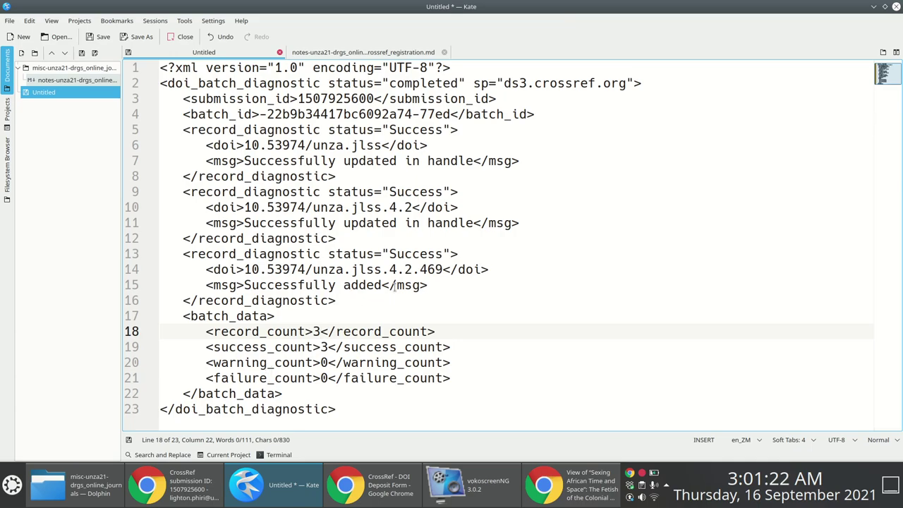
pyautogui.moveTo(453, 347); pyautogui.dragTo(183, 347)
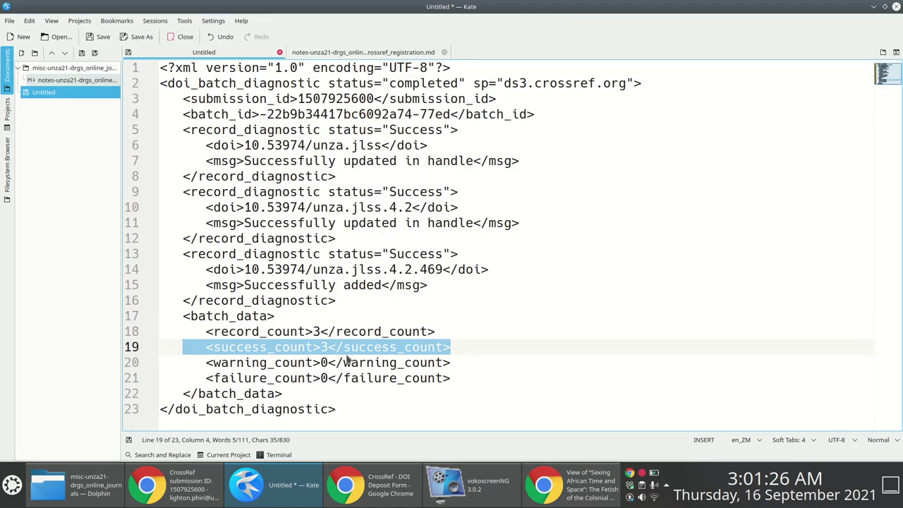
pyautogui.click(329, 379)
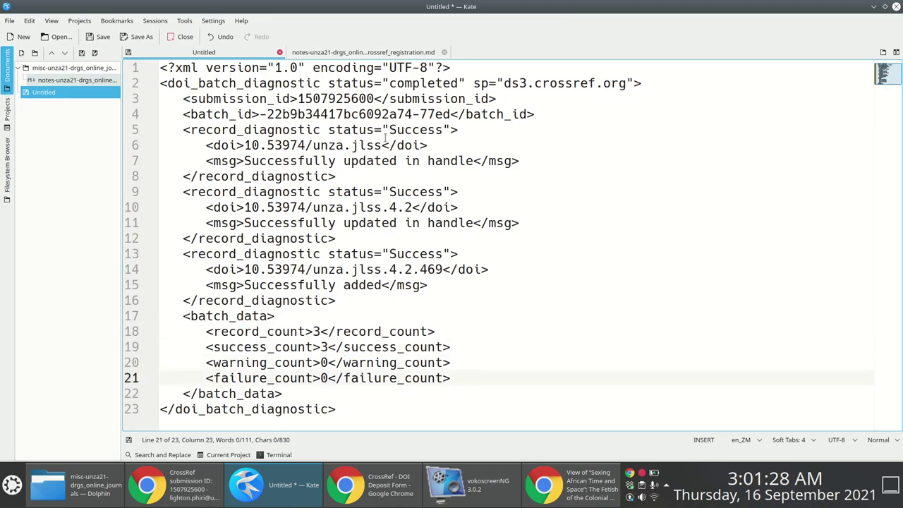
pyautogui.hotkey('alt', 'Tab')
pyautogui.hotkey('alt', 'Tab')
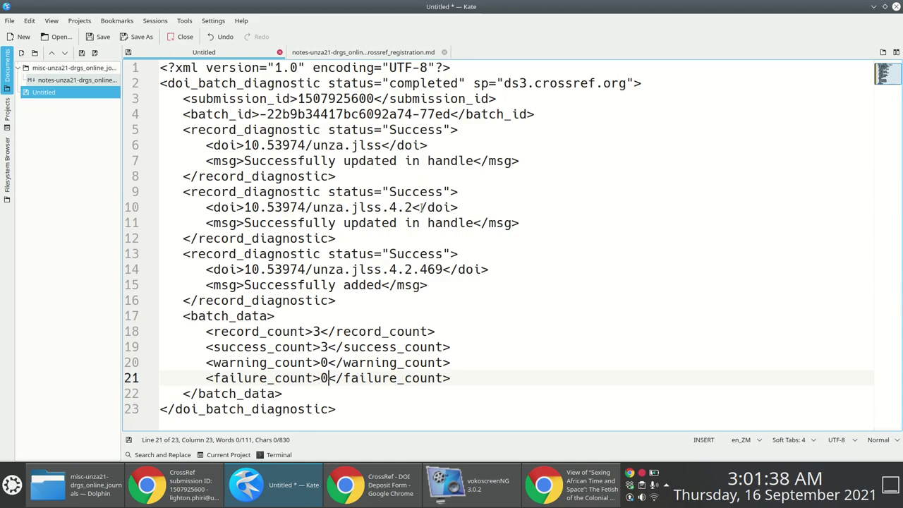
pyautogui.click(361, 401)
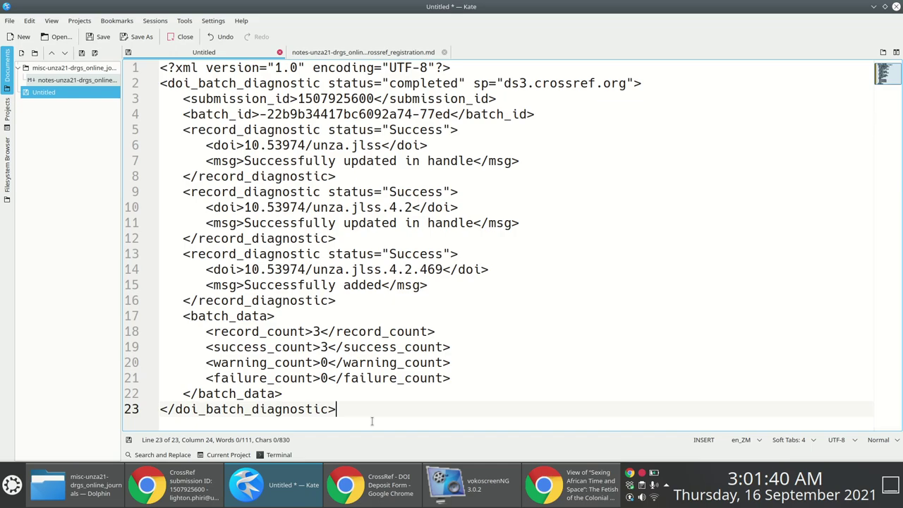
pyautogui.press('Return')
pyautogui.press('Return')
pyautogui.press('Return')
pyautogui.press('Return')
pyautogui.write('https://')
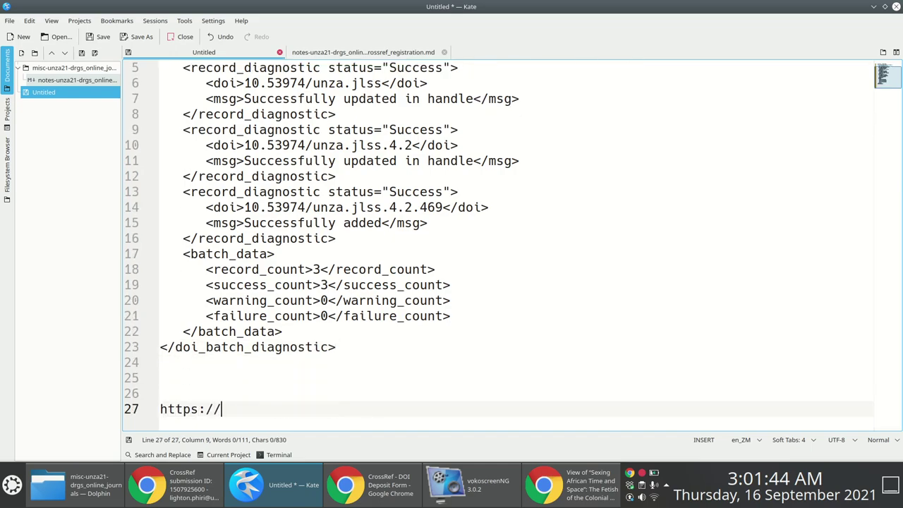
pyautogui.write('doi.org /')
pyautogui.press('BackSpace')
pyautogui.press('BackSpace')
pyautogui.write('/')
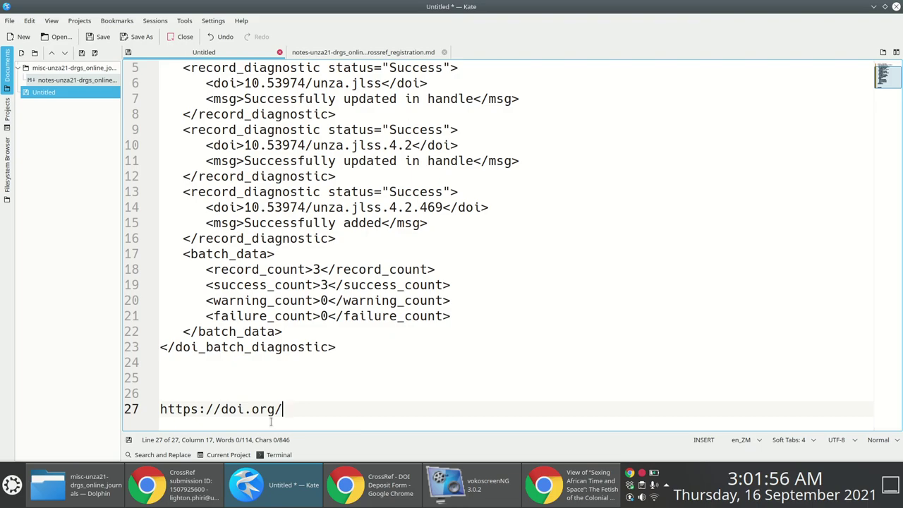
pyautogui.write('10.53')
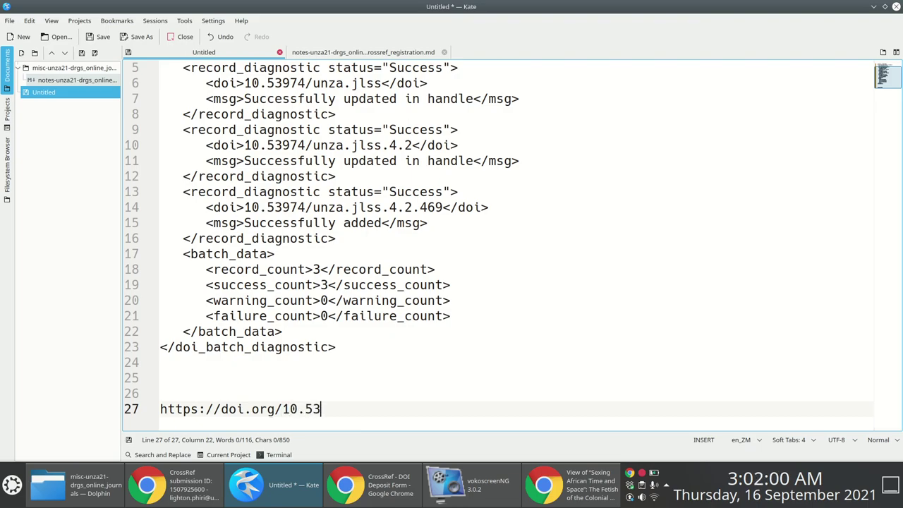
pyautogui.write('974/unza.')
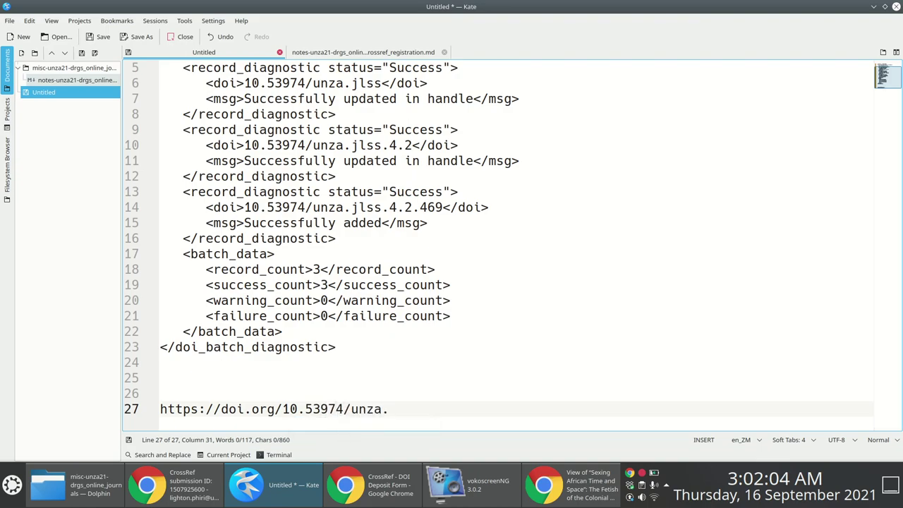
pyautogui.write('jlss')
pyautogui.moveTo(422, 410); pyautogui.dragTo(155, 407)
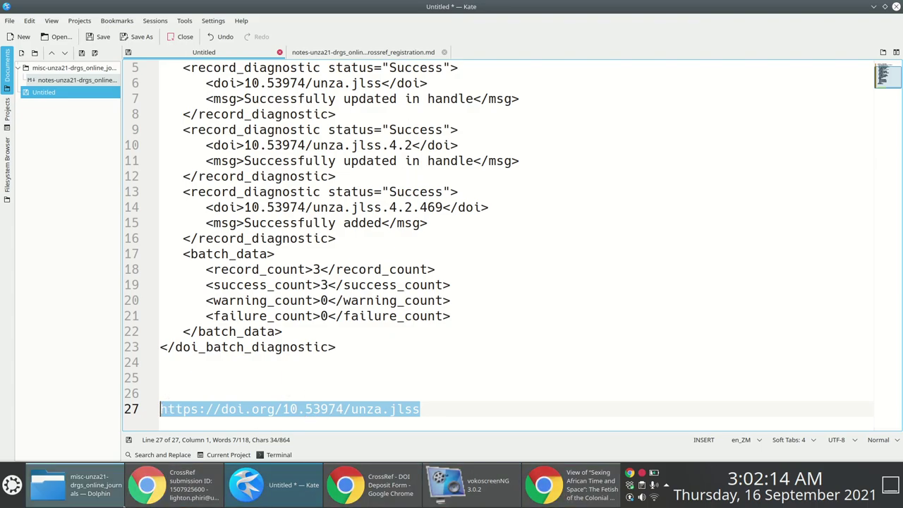
# Load the pasted DOI URL in a Chrome incognito window to confirm it reaches the journal site.
pyautogui.moveTo(161, 495)
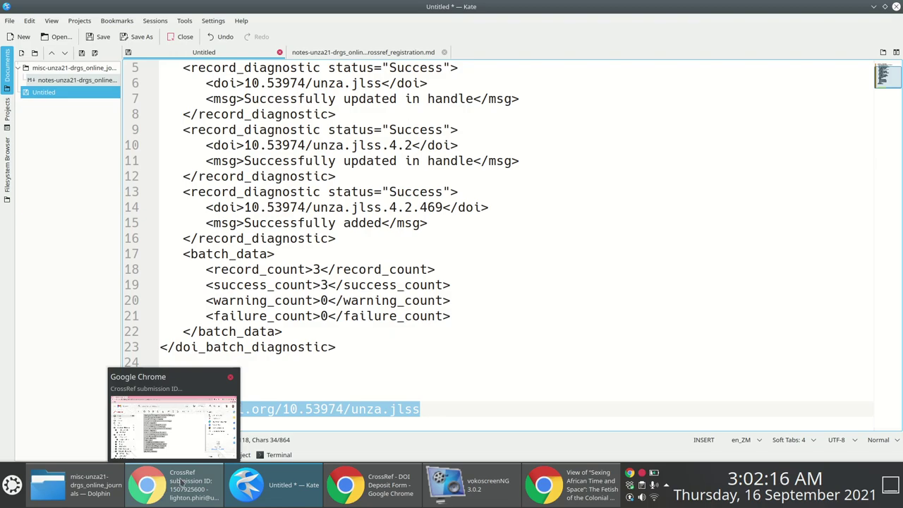
pyautogui.click(171, 494)
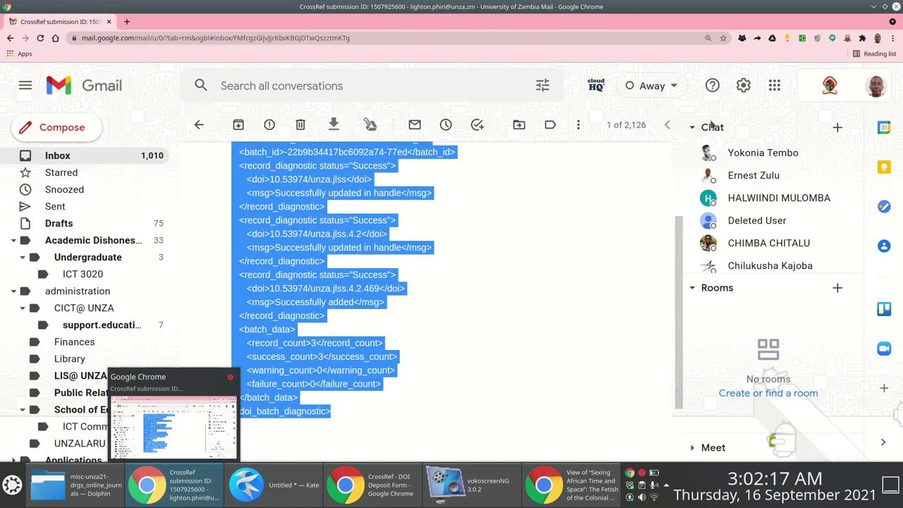
pyautogui.click(893, 39)
pyautogui.click(817, 77)
pyautogui.hotkey('ctrl', 'v')
pyautogui.press('Return')
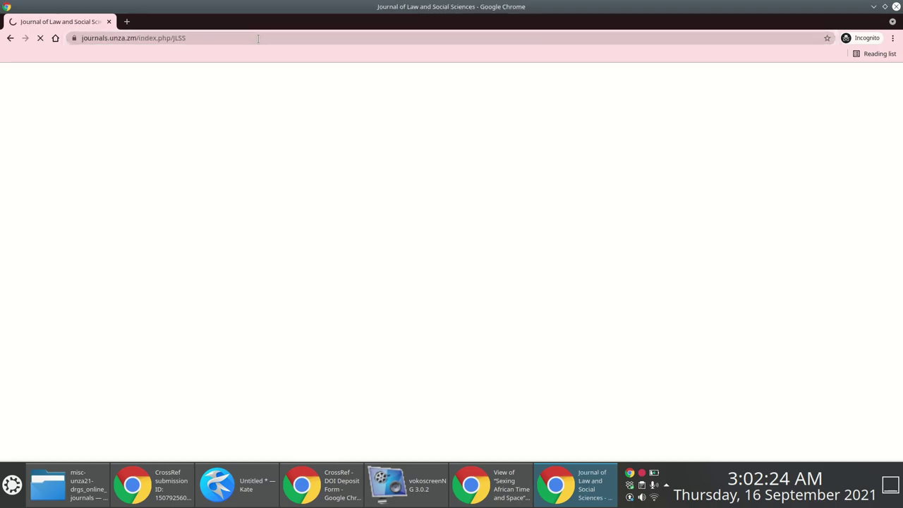
pyautogui.hotkey('alt', 'Tab')
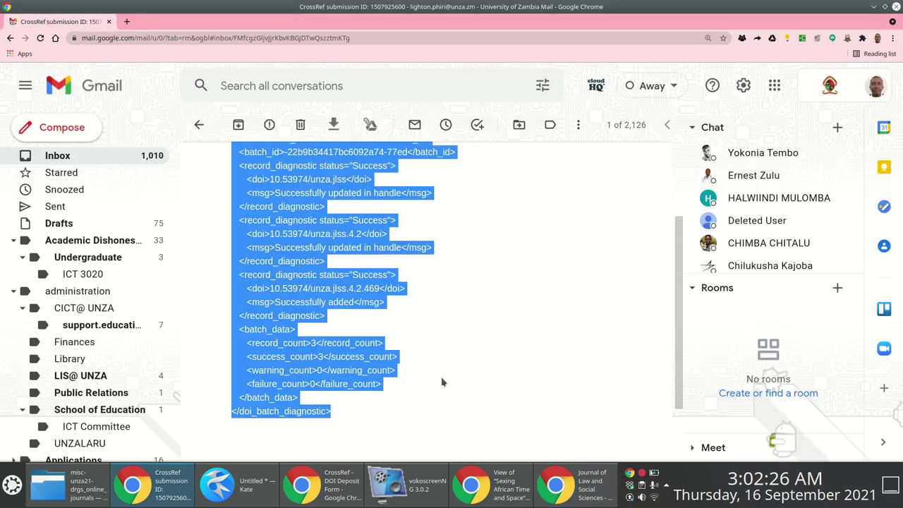
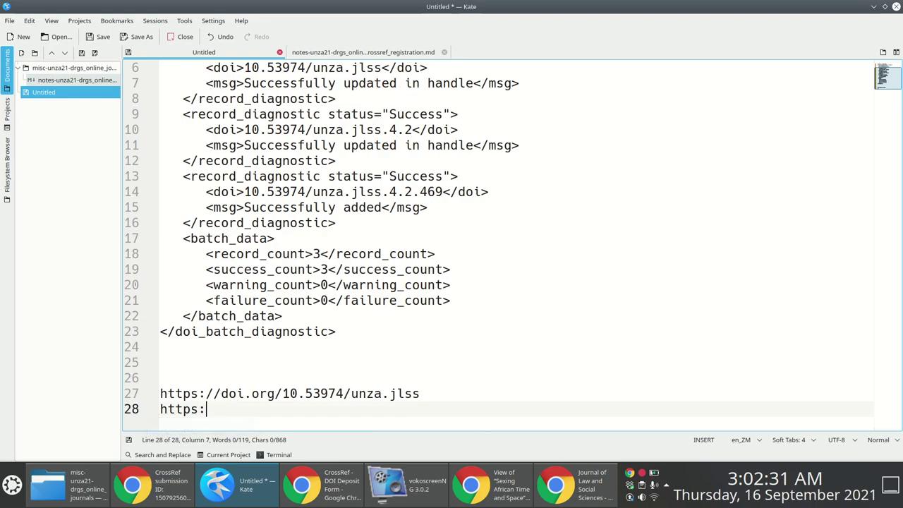
pyautogui.write('i.org')
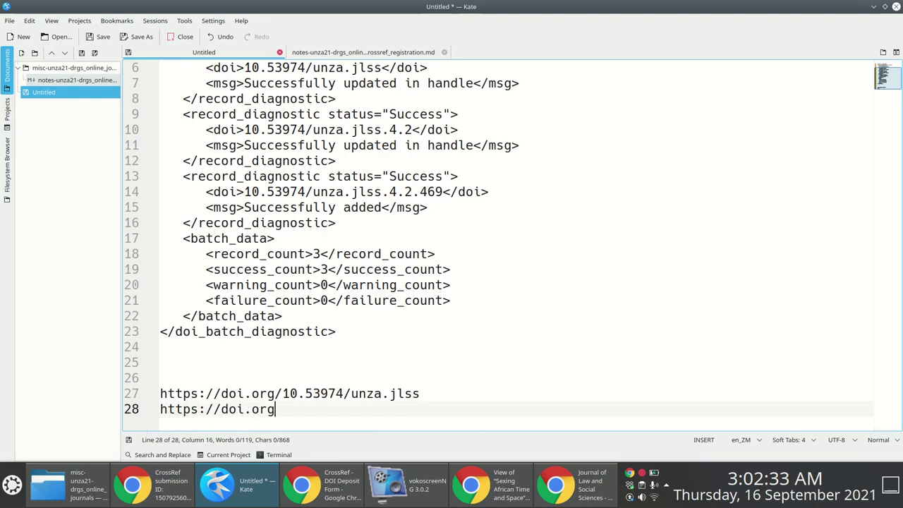
pyautogui.write('/10.5397')
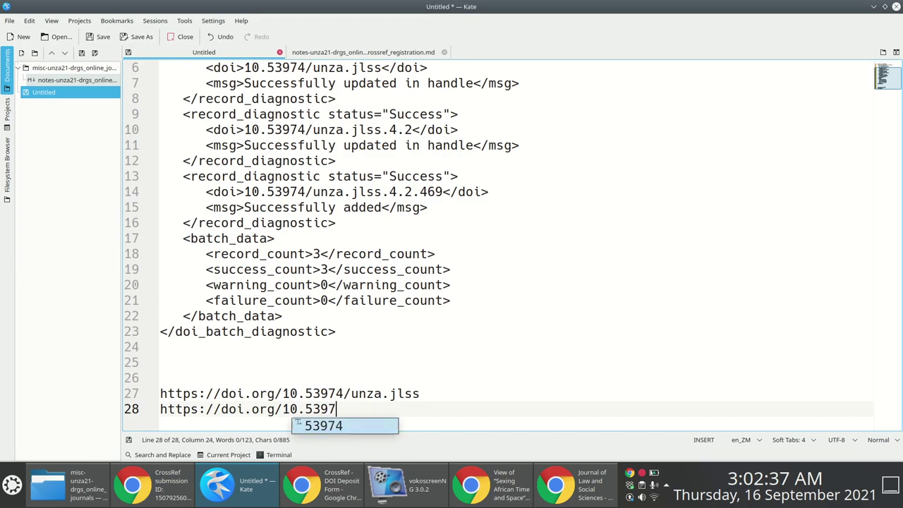
pyautogui.write('4/unza.zm')
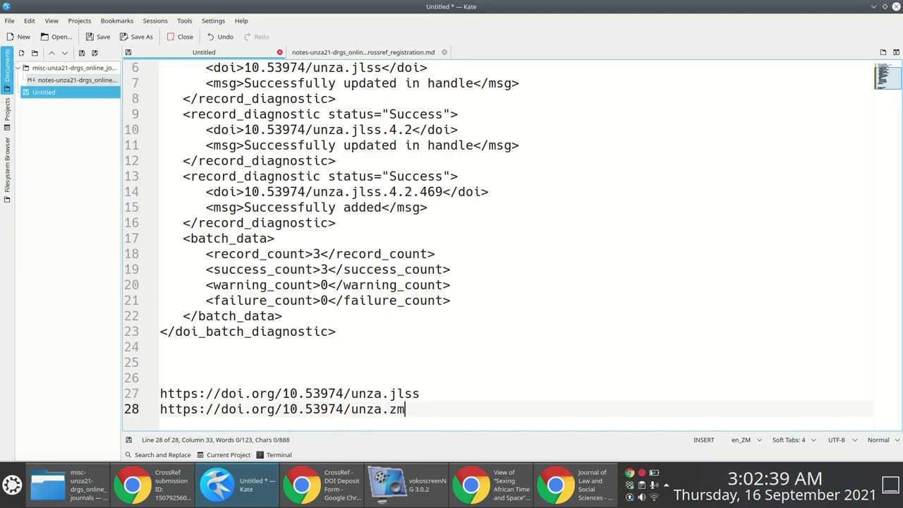
pyautogui.press('BackSpace')
pyautogui.press('BackSpace')
pyautogui.write('jlss')
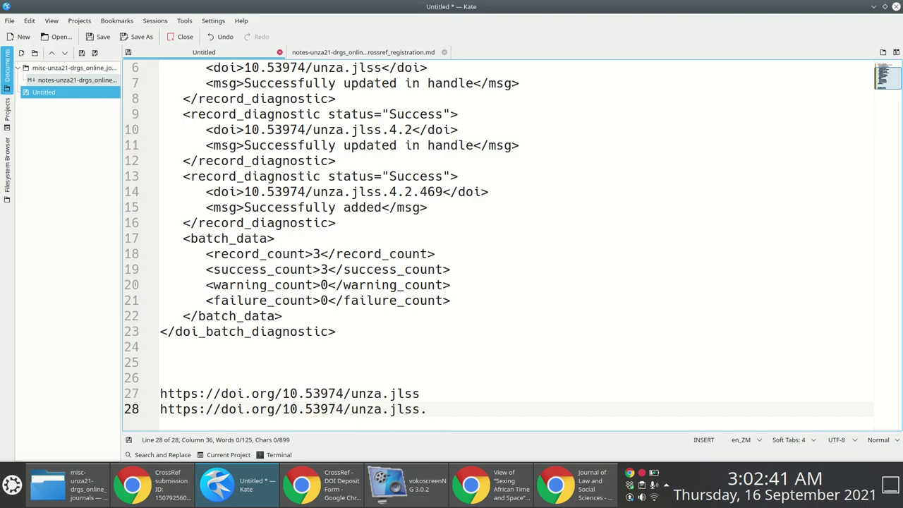
pyautogui.write('.4.2')
pyautogui.hotkey('shift', 'Home')
pyautogui.hotkey('ctrl', 'c')
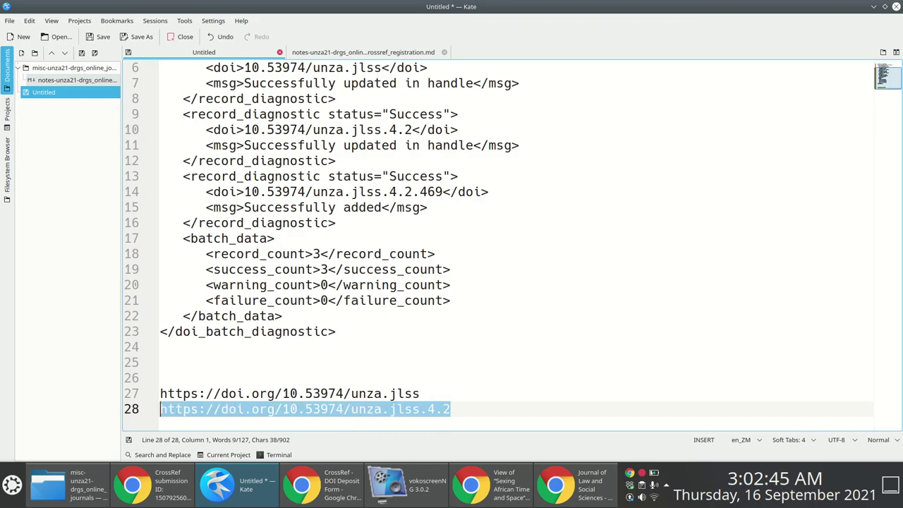
# Copy the issue DOI link into a new Chrome tab and confirm it opens the Vol 4 No 2 (2020) issue page.
pyautogui.hotkey('alt', 'Tab')
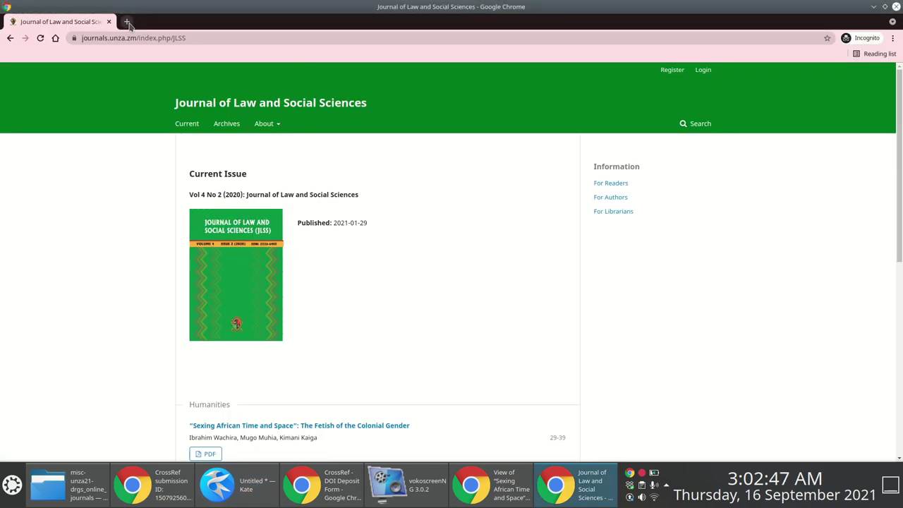
pyautogui.click(127, 23)
pyautogui.hotkey('ctrl', 'v')
pyautogui.press('Return')
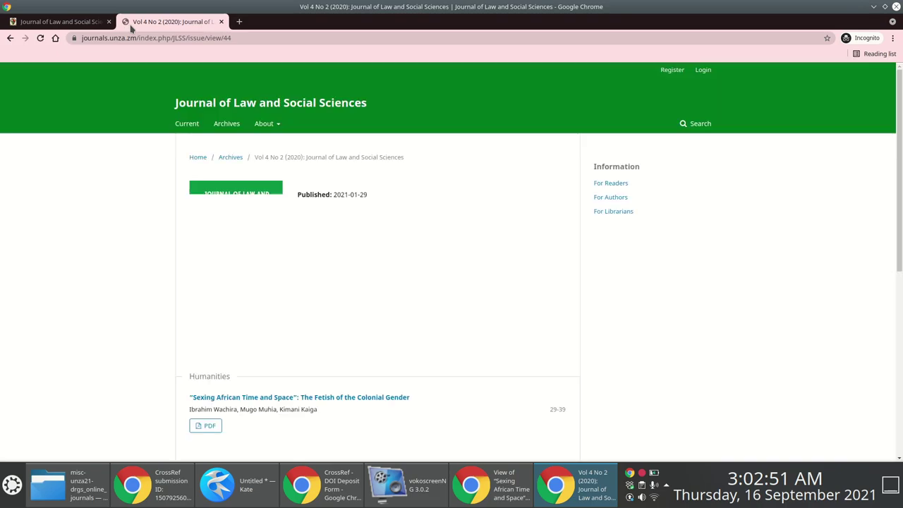
pyautogui.scroll(-8, 388, 283)
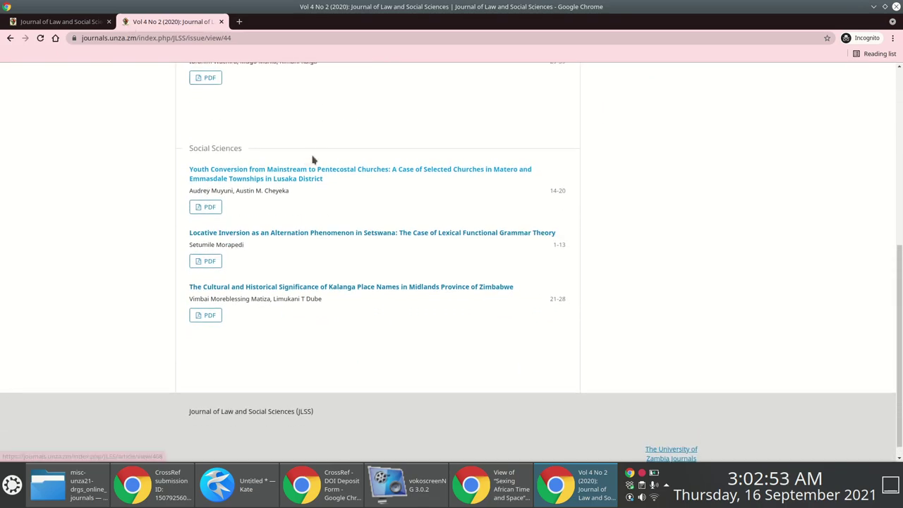
pyautogui.hotkey('alt', 'Tab')
pyautogui.click(474, 416)
pyautogui.press('Return')
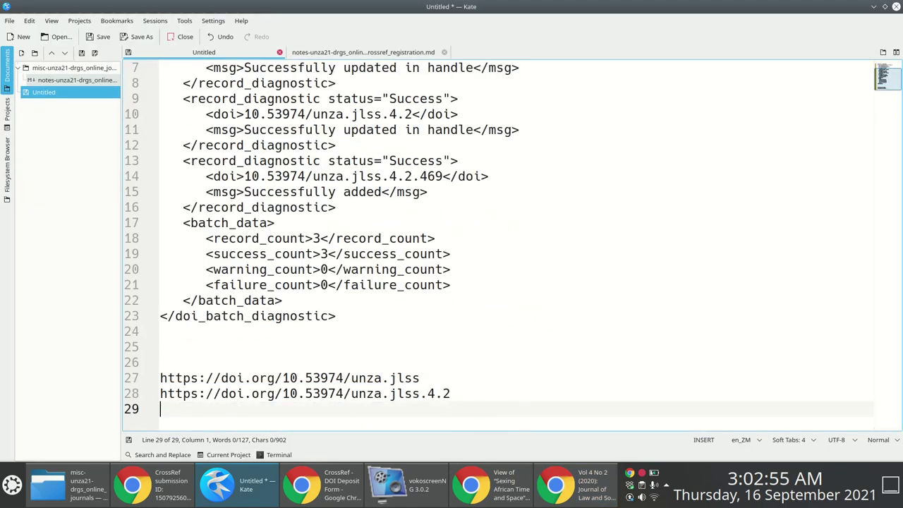
pyautogui.write('https://doi.')
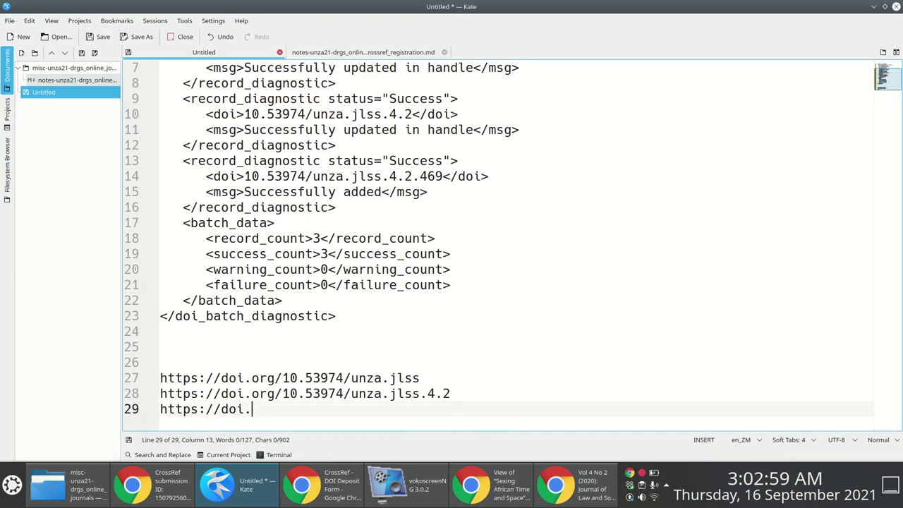
pyautogui.write('org/')
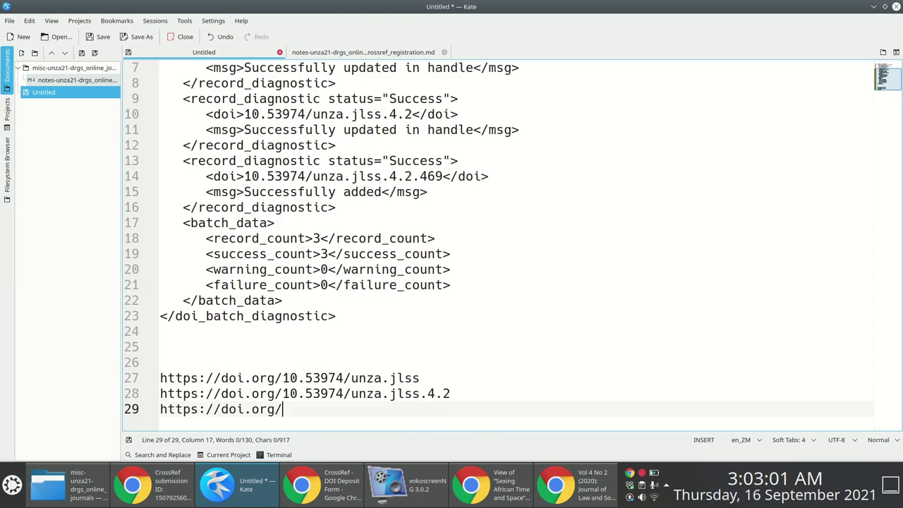
pyautogui.write('10.53974/u')
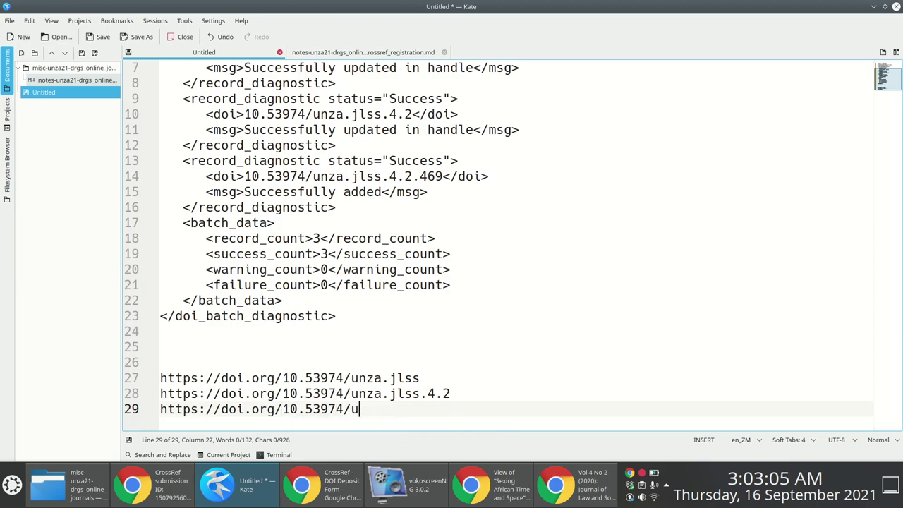
pyautogui.write('nza.jlss')
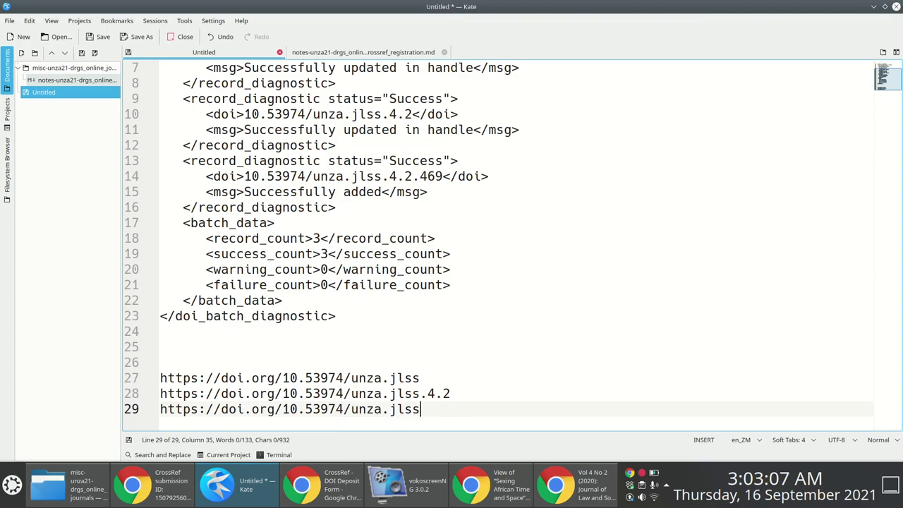
pyautogui.write('.4.2.469')
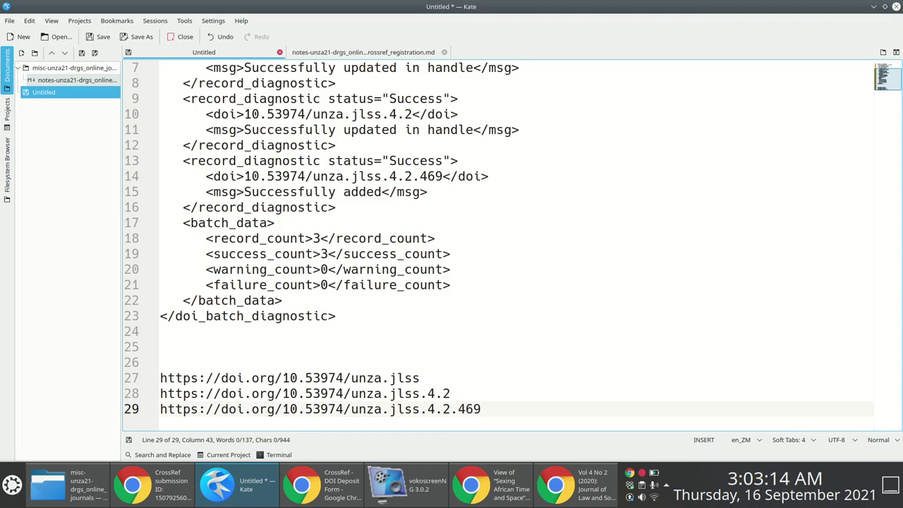
pyautogui.hotkey('shift', 'Home')
pyautogui.hotkey('ctrl', 'c')
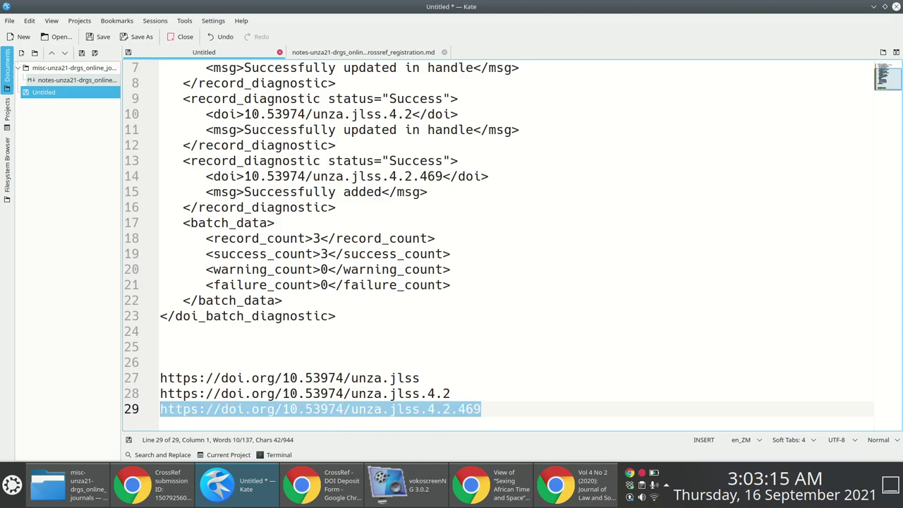
pyautogui.hotkey('alt', 'Tab')
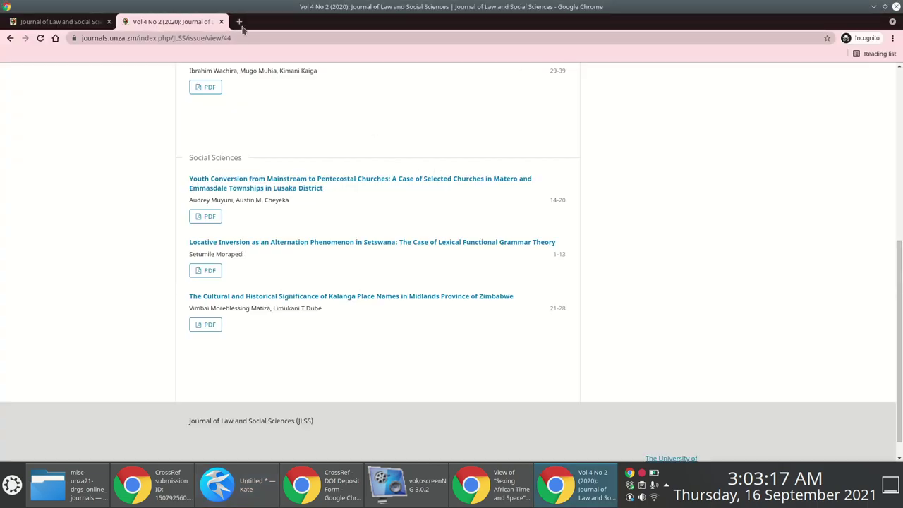
# Load the article DOI in a new tab and confirm it opens 'Sexing African Time and Space', zoomed in.
pyautogui.click(240, 23)
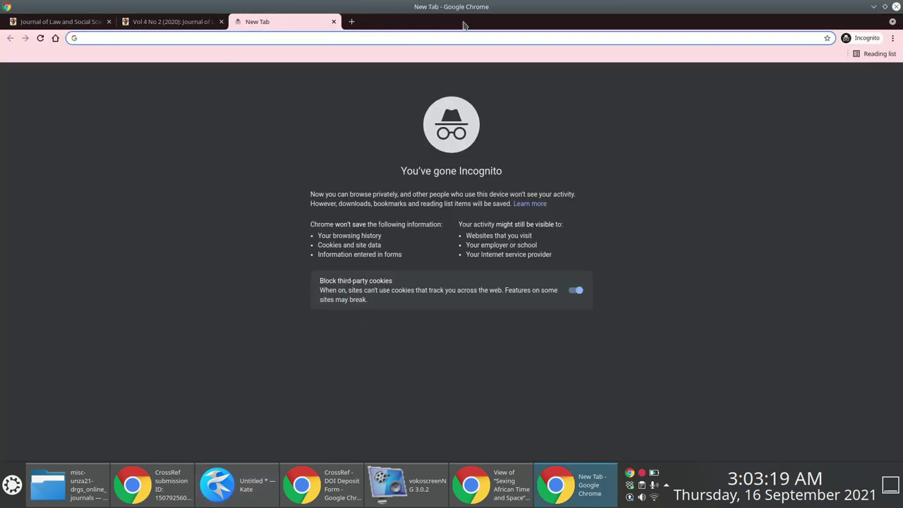
pyautogui.hotkey('ctrl', 'v')
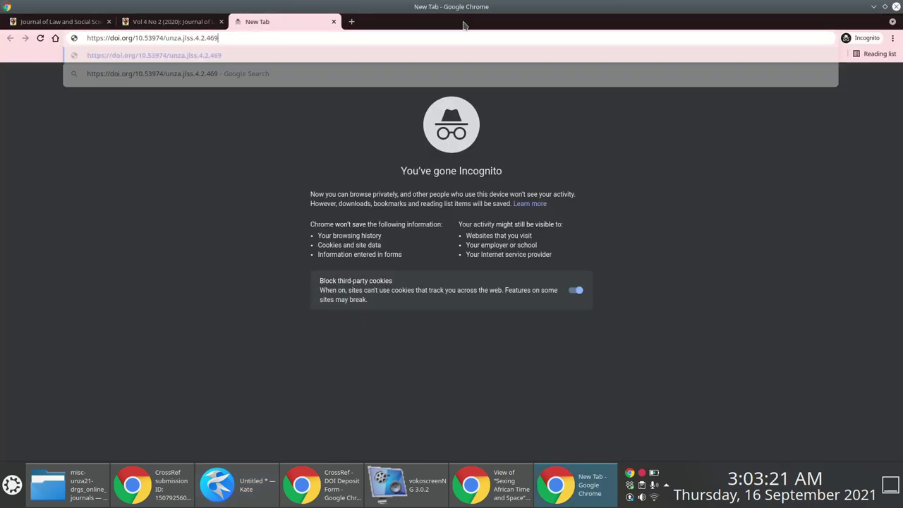
pyautogui.press('Return')
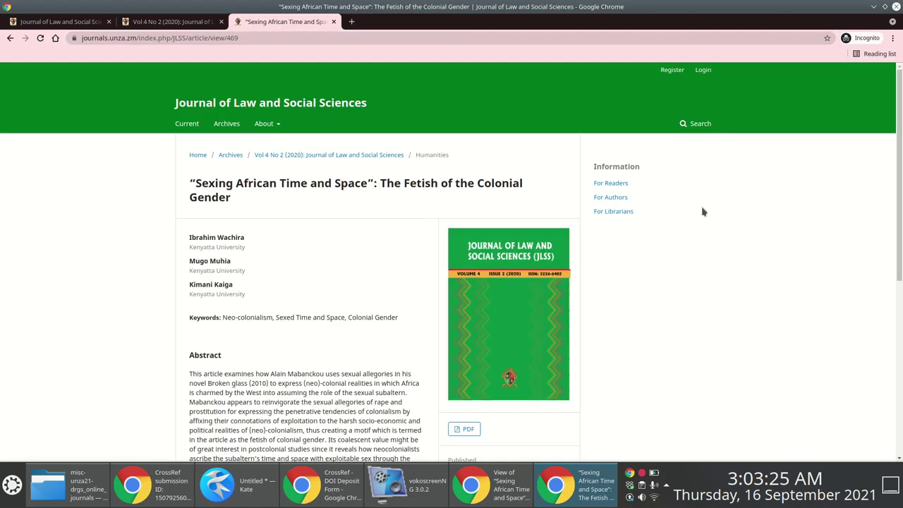
pyautogui.hotkey('ctrl', '+')
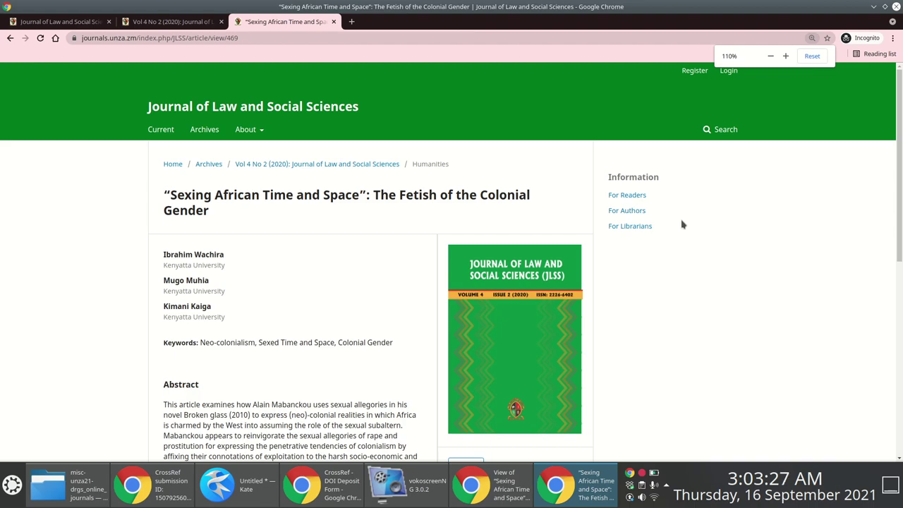
pyautogui.hotkey('alt', 'Tab')
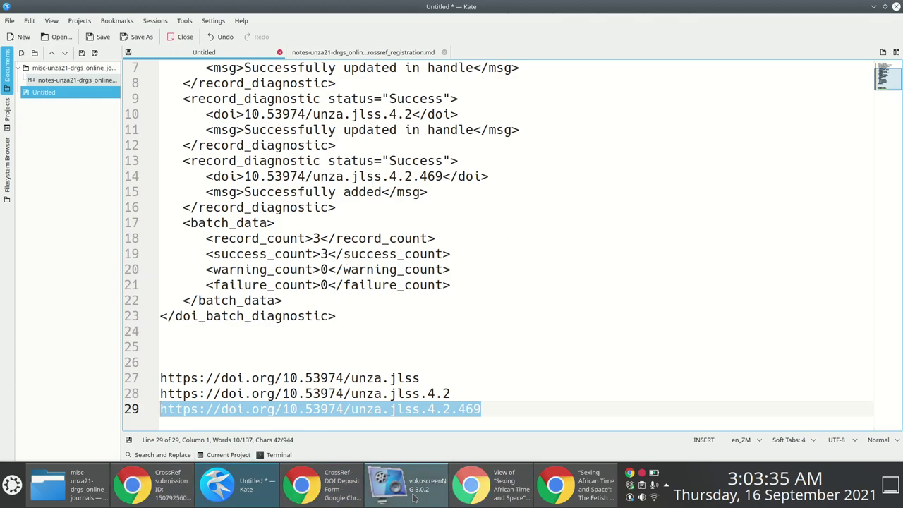
pyautogui.moveTo(415, 494)
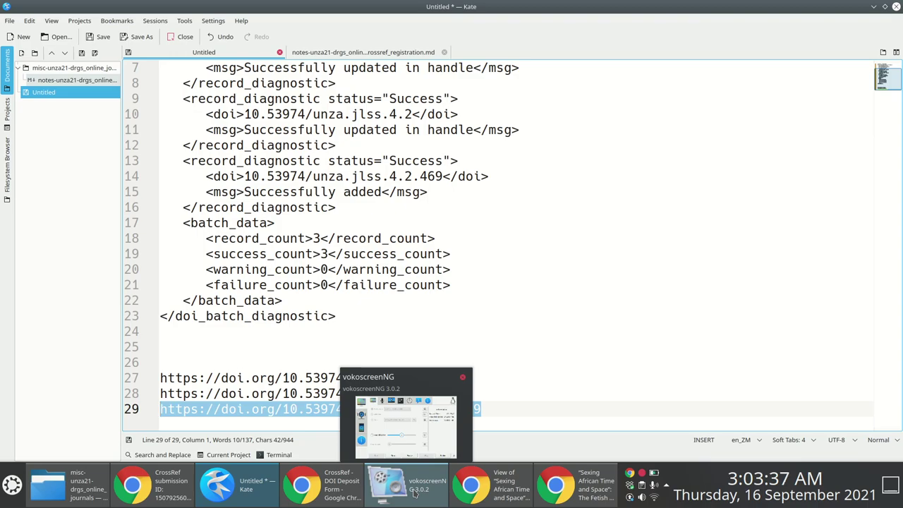